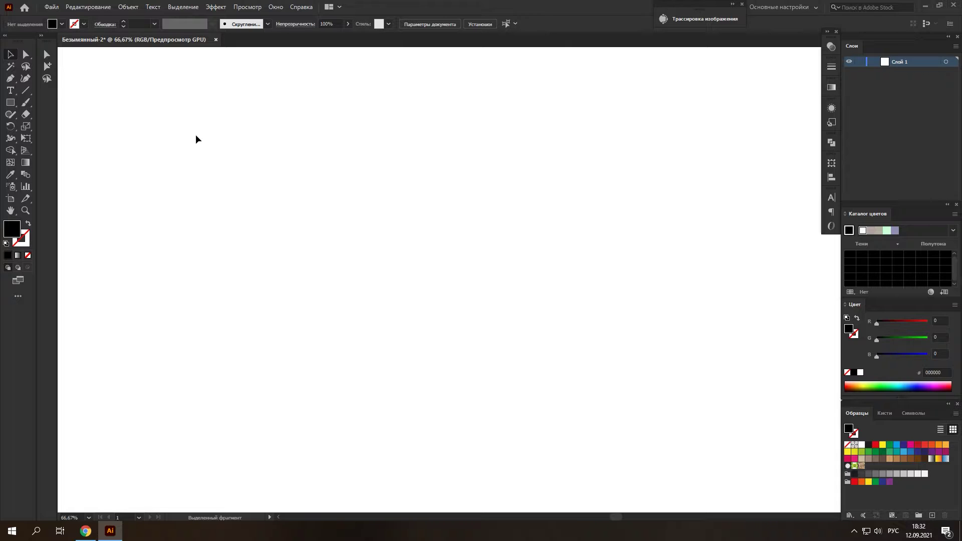
- Add a Lorem ipsum area text block near the top left, trimmed to fit and nudged up
left_click(11, 91)
mouse_move(129, 99)
left_mouse_down()
mouse_move(279, 269)
mouse_move(276, 292)
left_mouse_up()
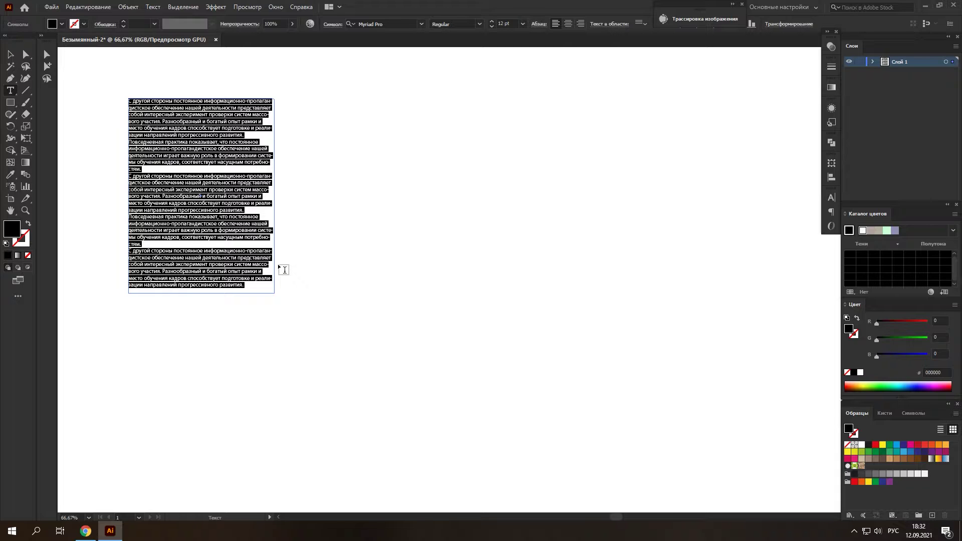
key("ctrl+v")
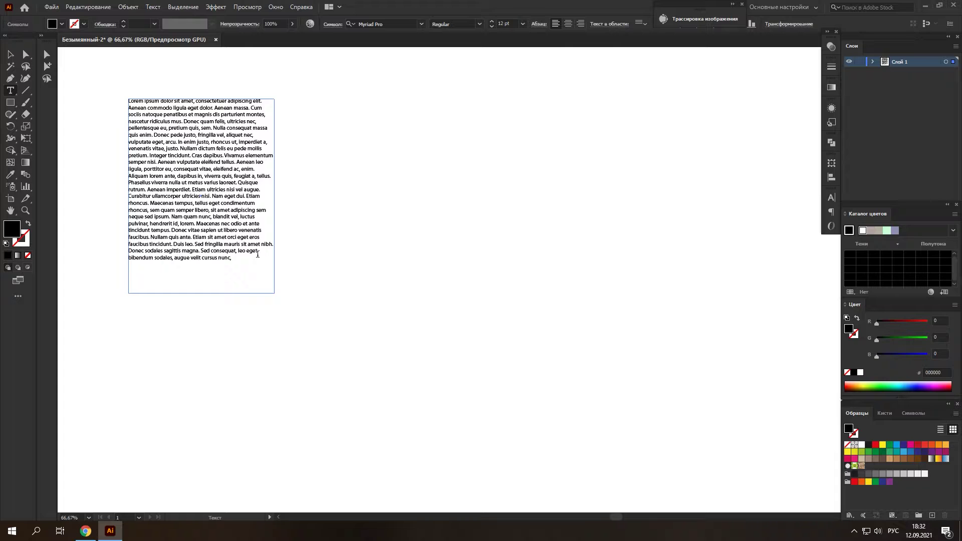
left_click(45, 53)
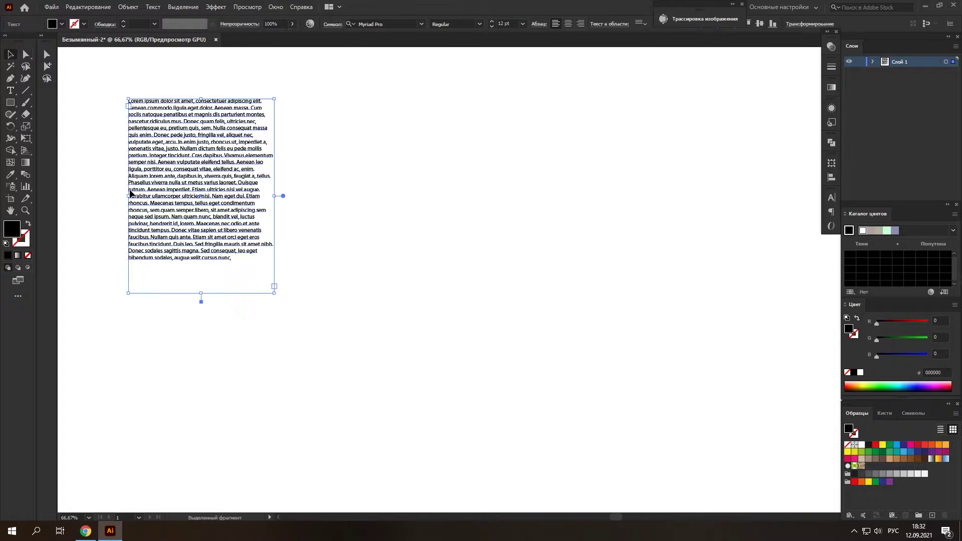
left_click_drag(203, 293, 203, 262)
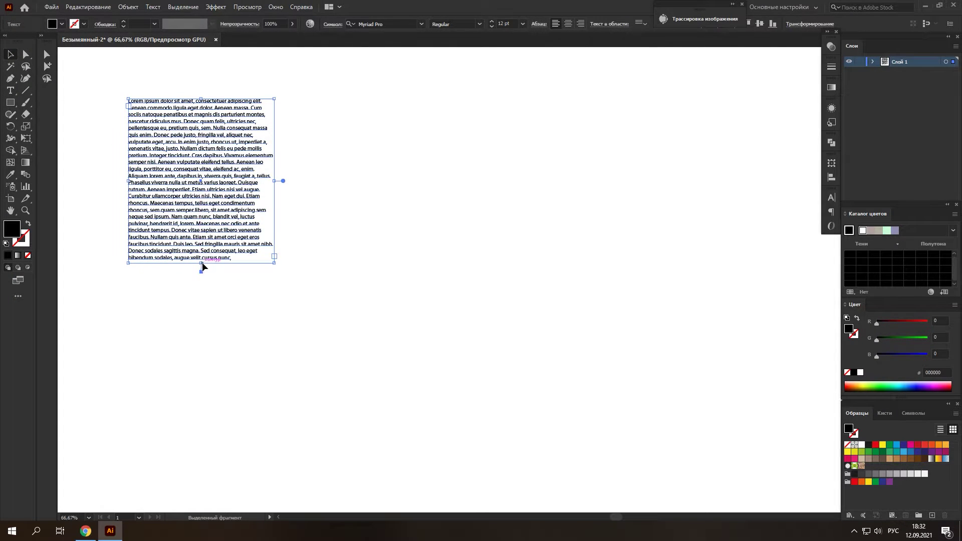
left_click_drag(212, 216, 215, 191)
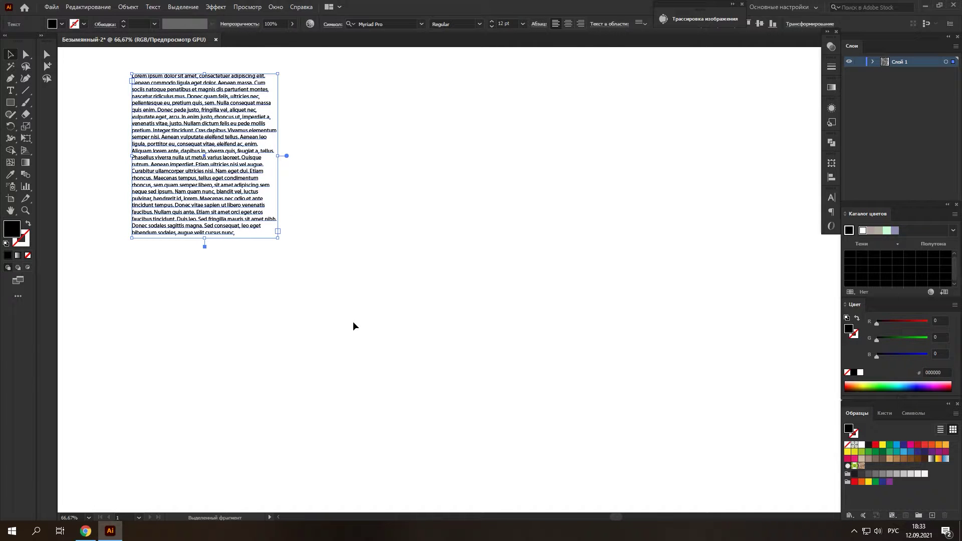
- Show the two-point perspective grid and toggle between Perspective Grid and Perspective Selection tools
left_click(26, 152)
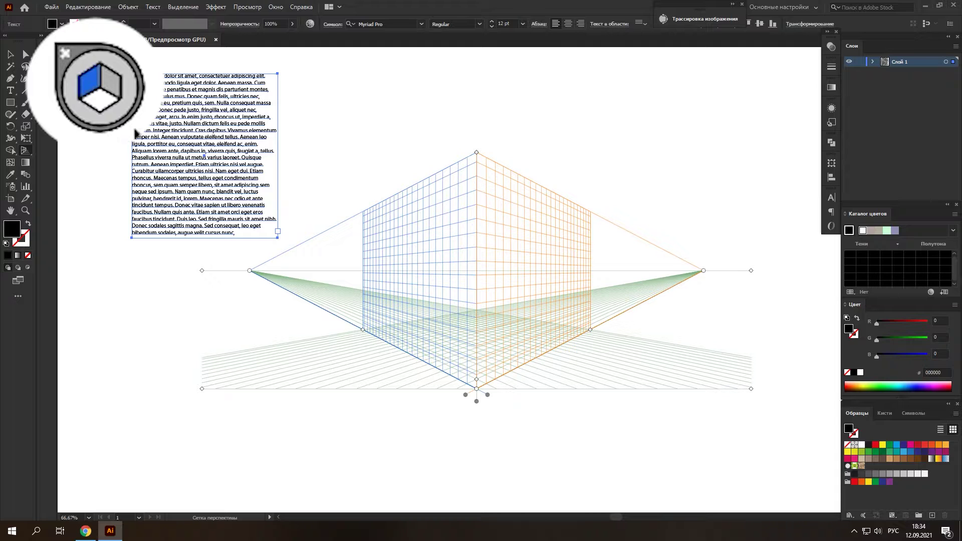
key("shift+v")
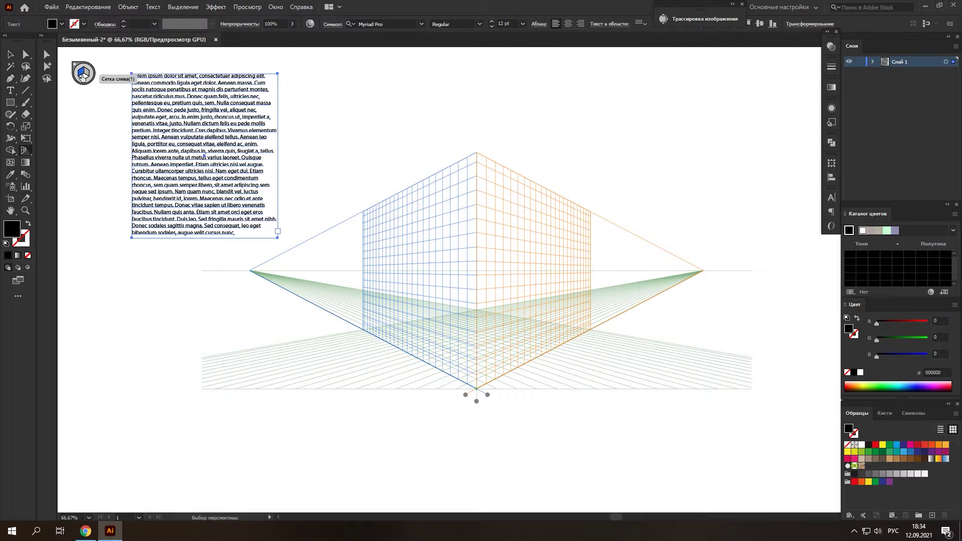
key("shift+p")
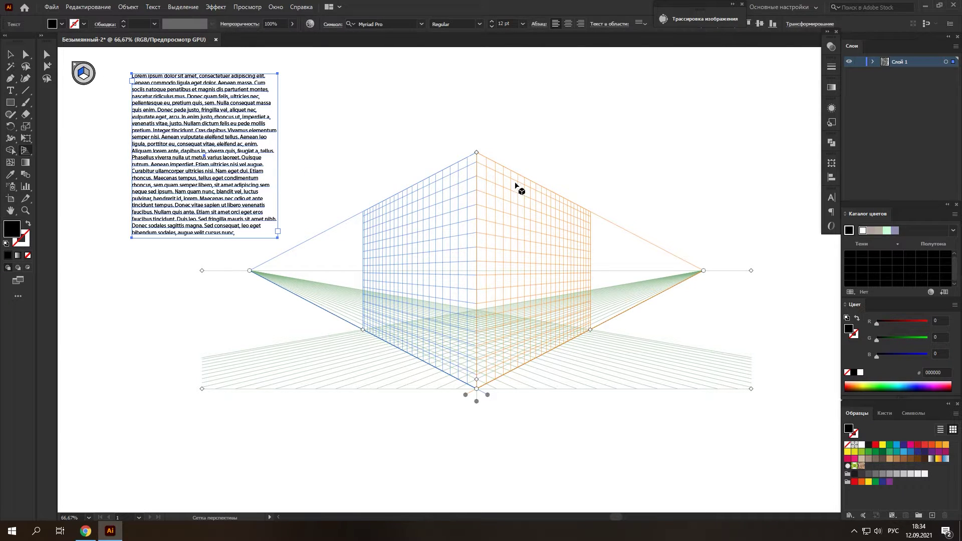
key("shift+v")
- Make the right plane, then the horizontal ground plane, active via the plane widget
left_click(86, 75)
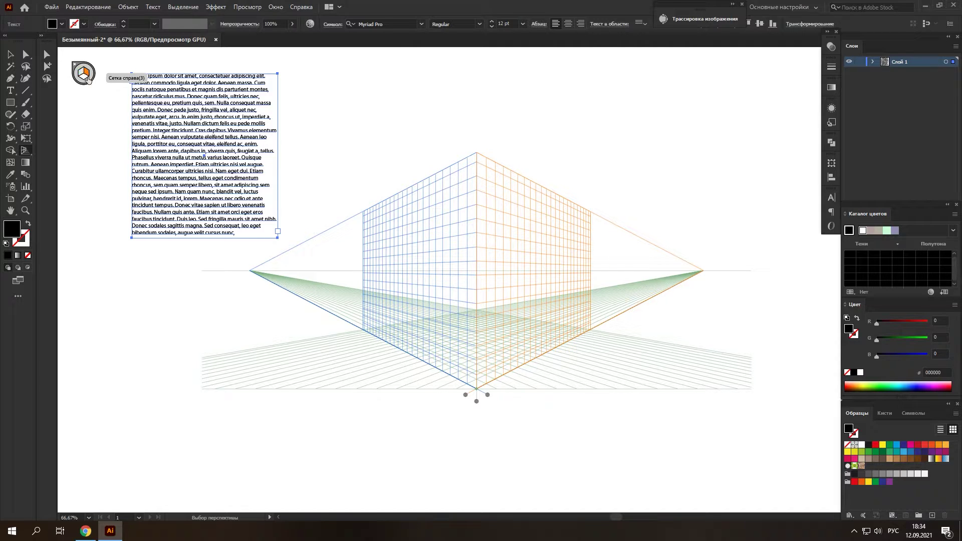
key("shift+p")
key("shift+v")
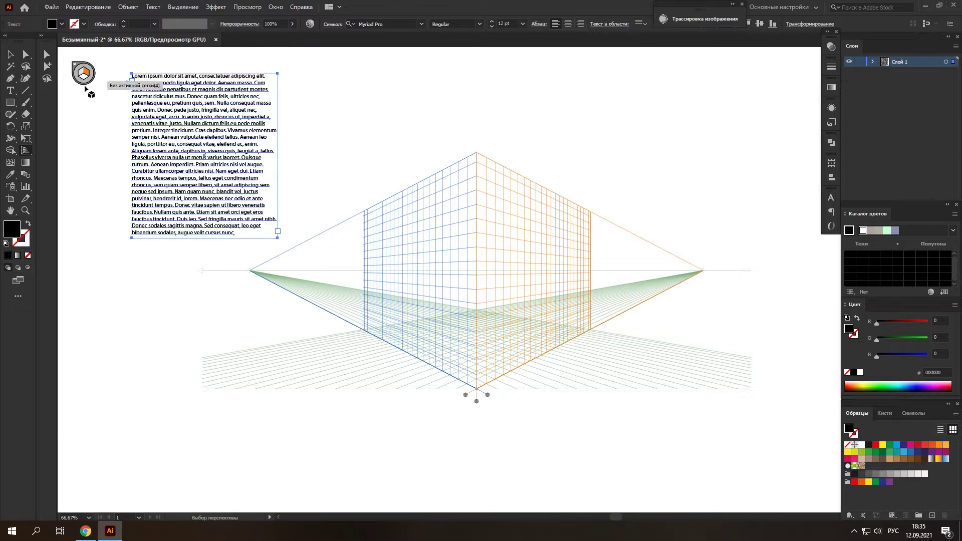
left_click(85, 79)
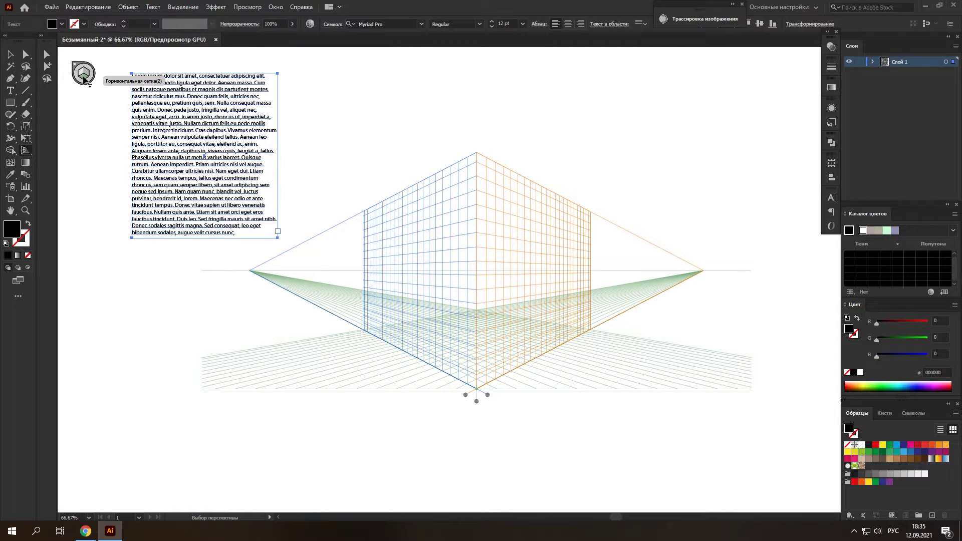
key("shift+p")
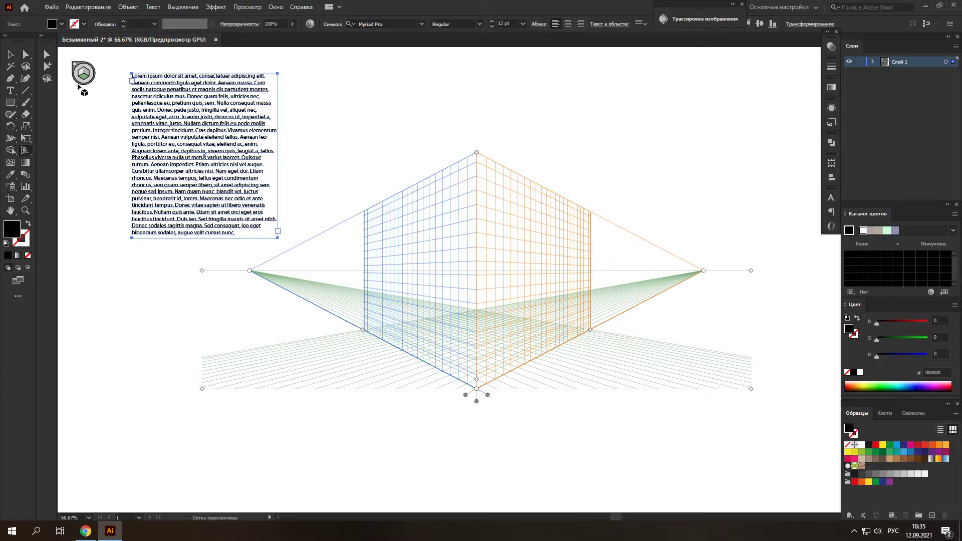
- Turn off Show Active Plane Widget in the perspective grid options and confirm
double_click(26, 153)
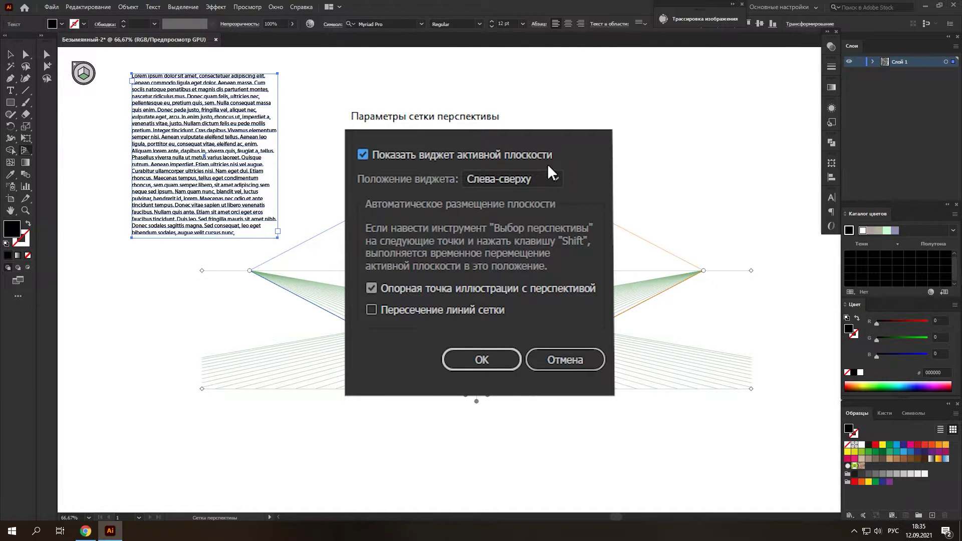
left_click(362, 155)
left_click(481, 360)
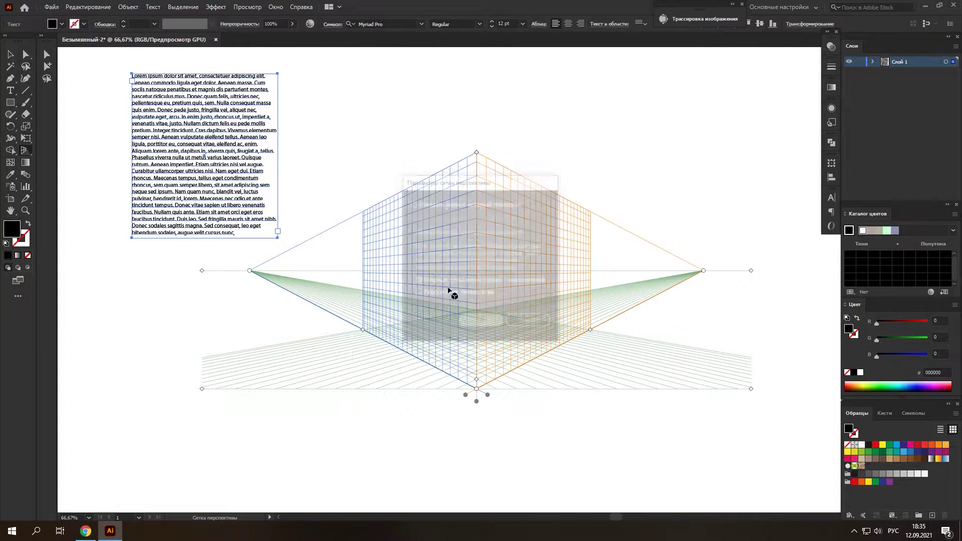
- Re-enable the active plane widget with Widget Position set to Top Right
double_click(31, 152)
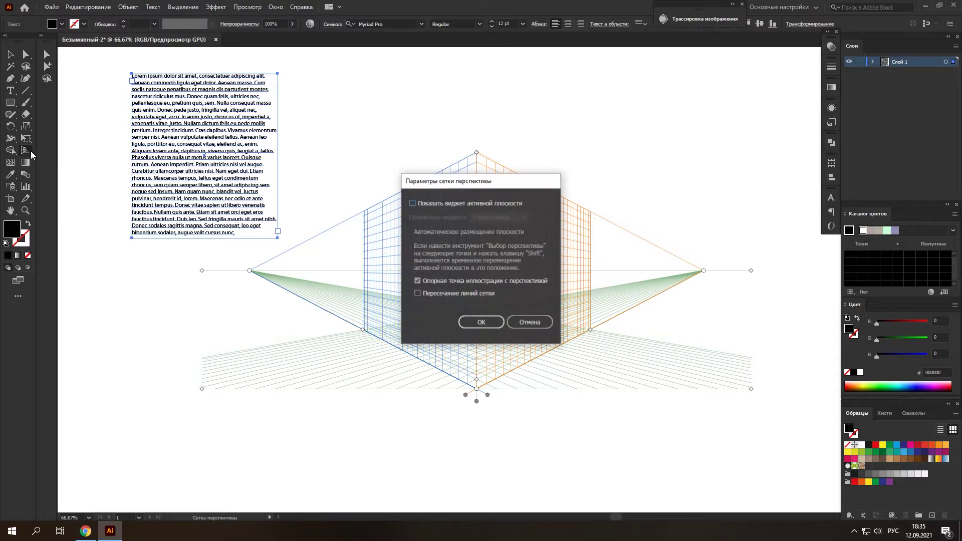
left_click(412, 203)
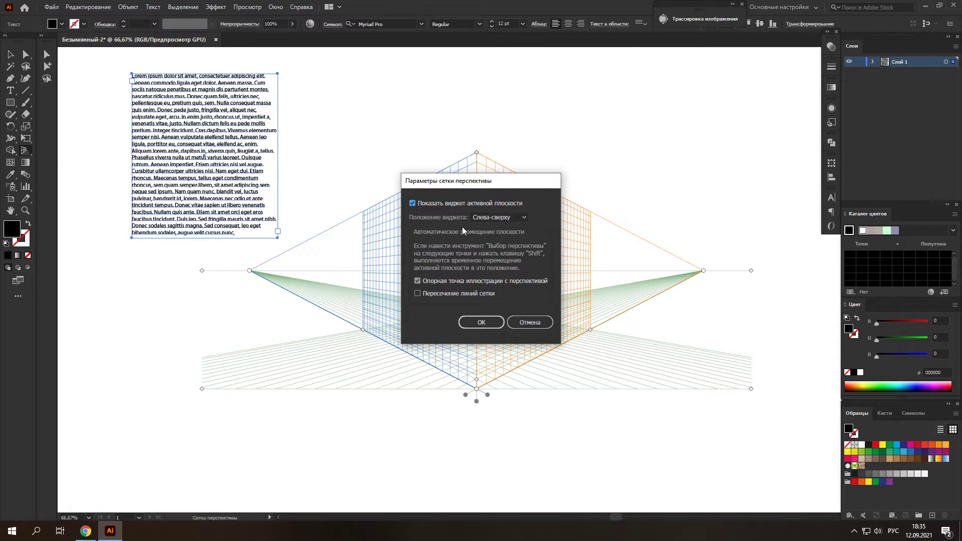
left_click(510, 221)
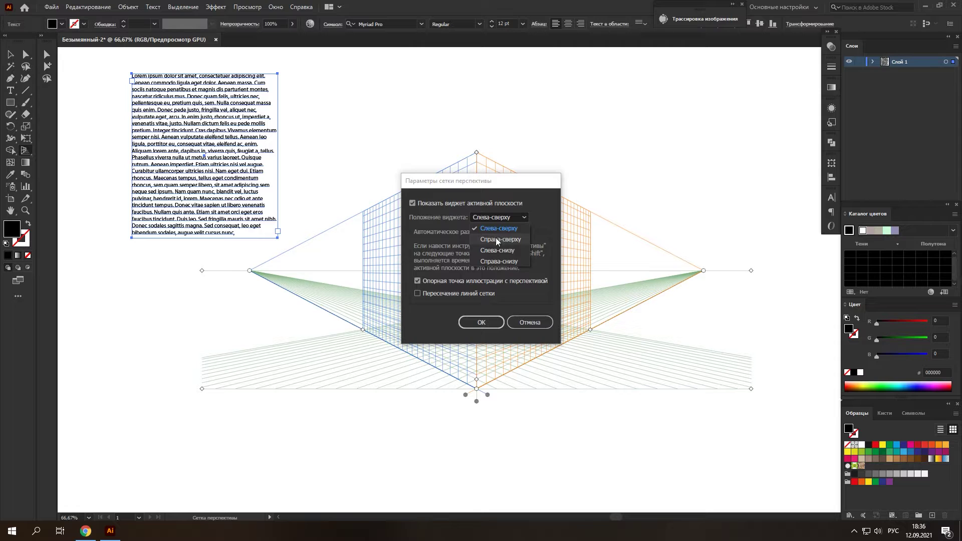
left_click(499, 239)
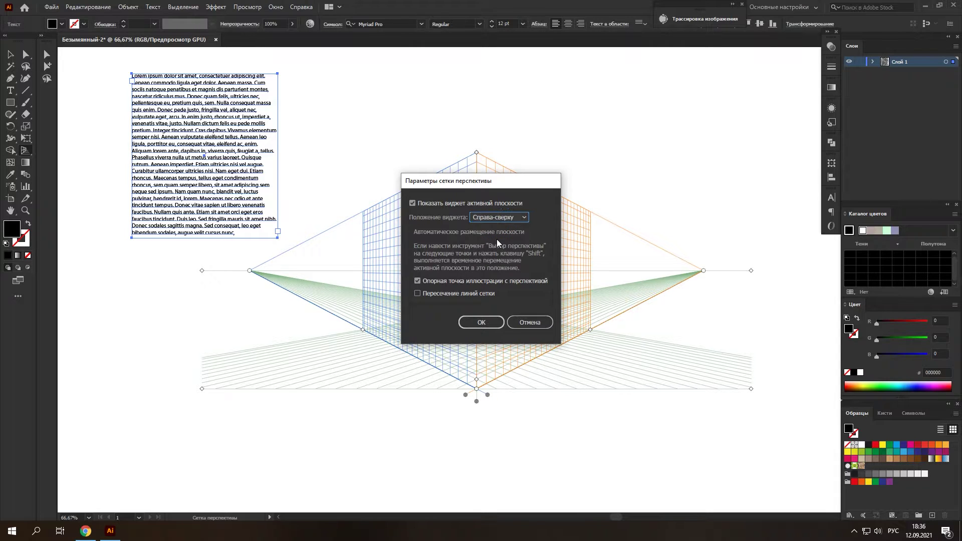
left_click(490, 319)
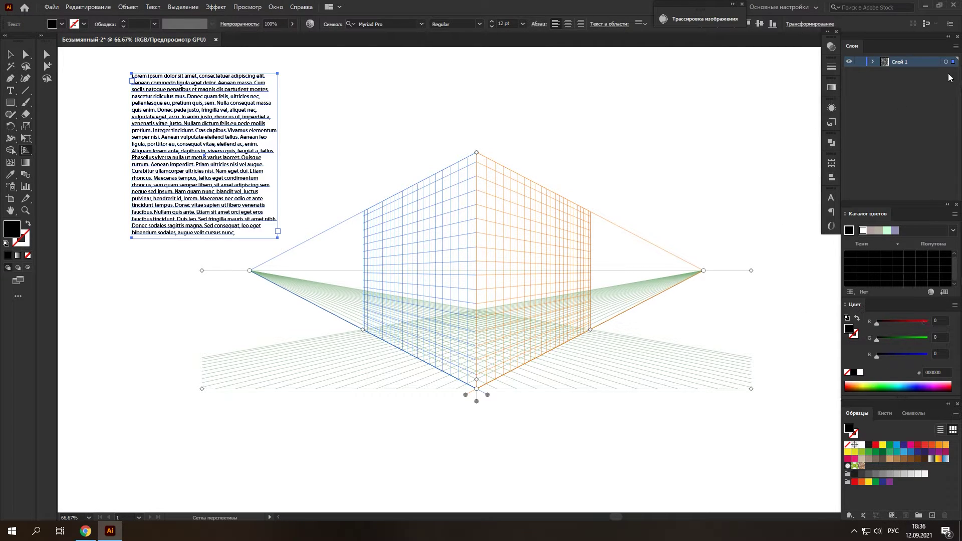
- Float and redock the Layers panel, then set the grid widget position back to Top Left
left_click_drag(920, 39, 789, 75)
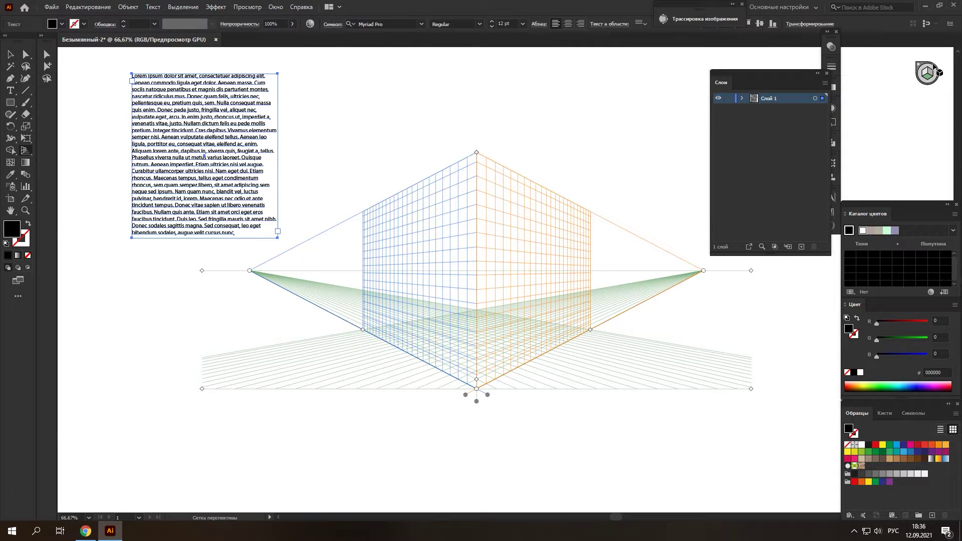
left_click_drag(775, 74, 901, 37)
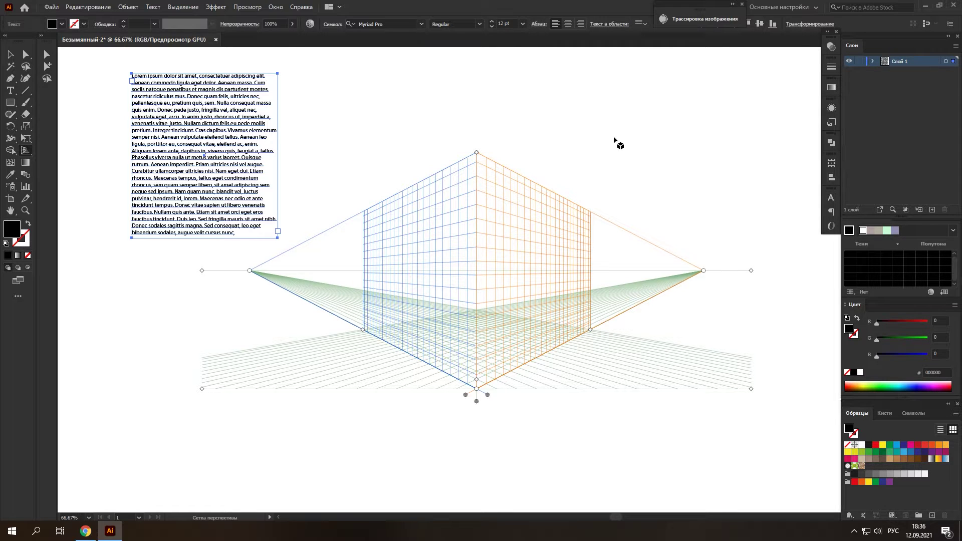
double_click(26, 151)
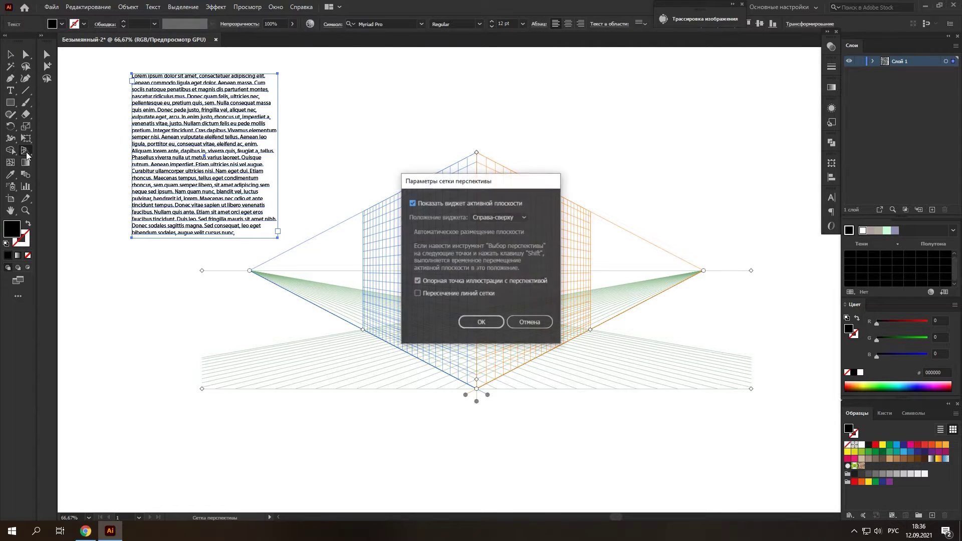
left_click(494, 218)
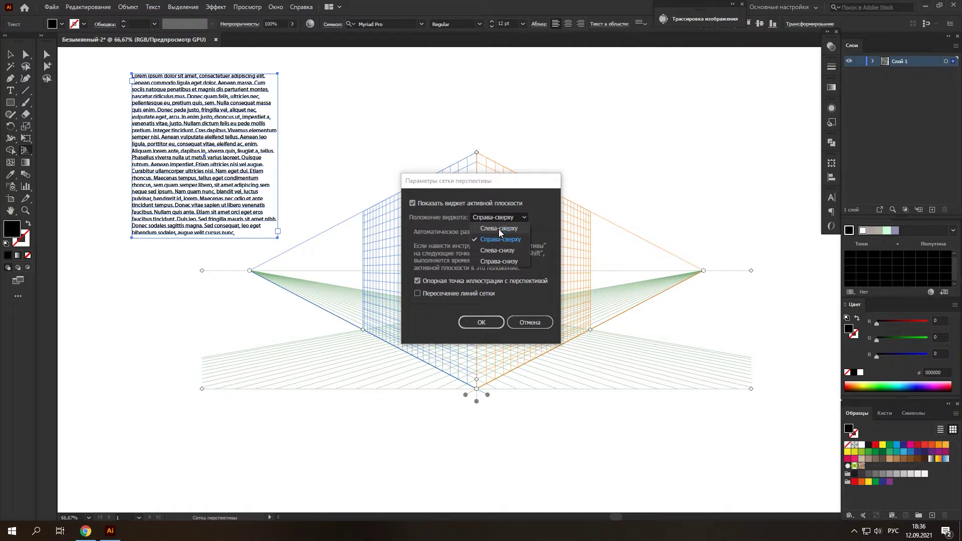
left_click(498, 229)
left_click(485, 323)
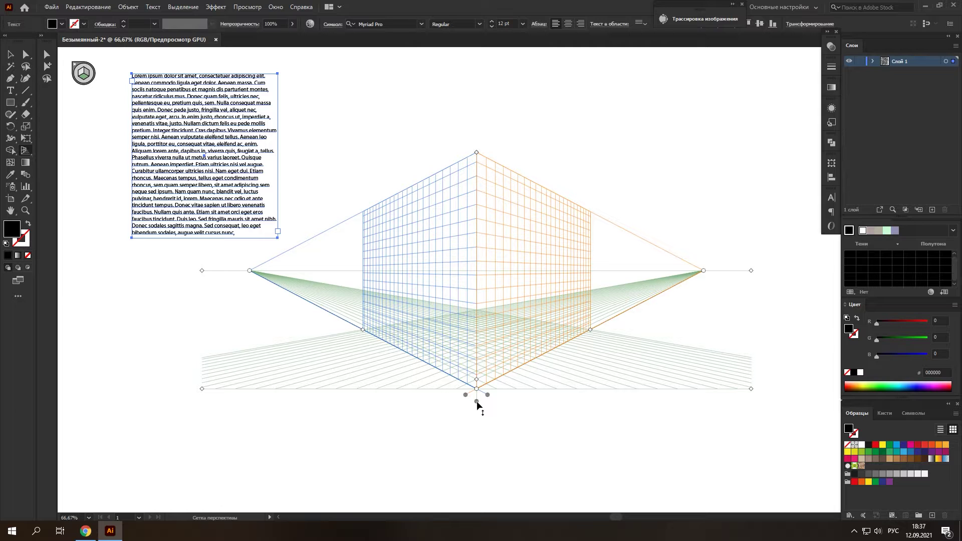
- Drag the grid's ground level point up onto the horizon line
left_click_drag(477, 401, 478, 284)
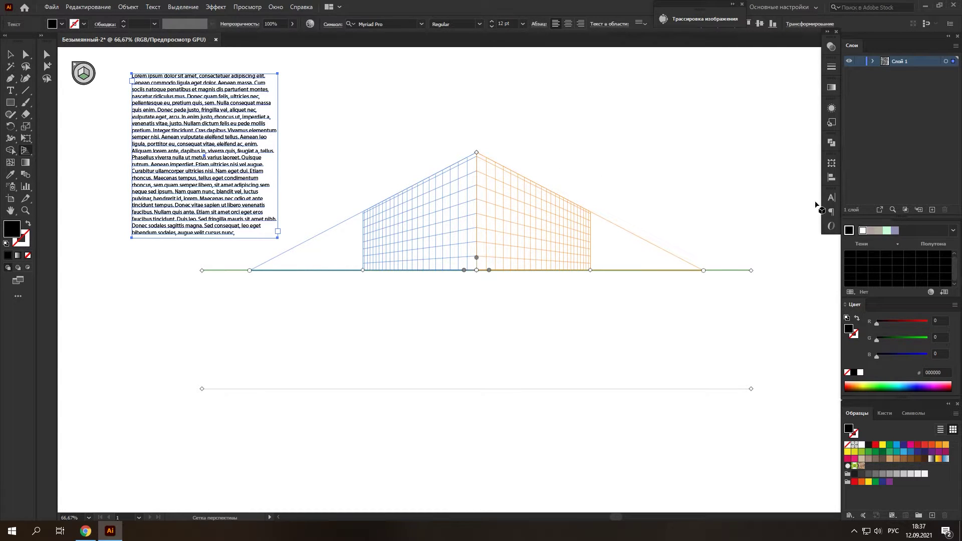
- Apply Justify with Last Line Aligned Center to the text block in the Paragraph panel
left_click(832, 197)
left_click(746, 194)
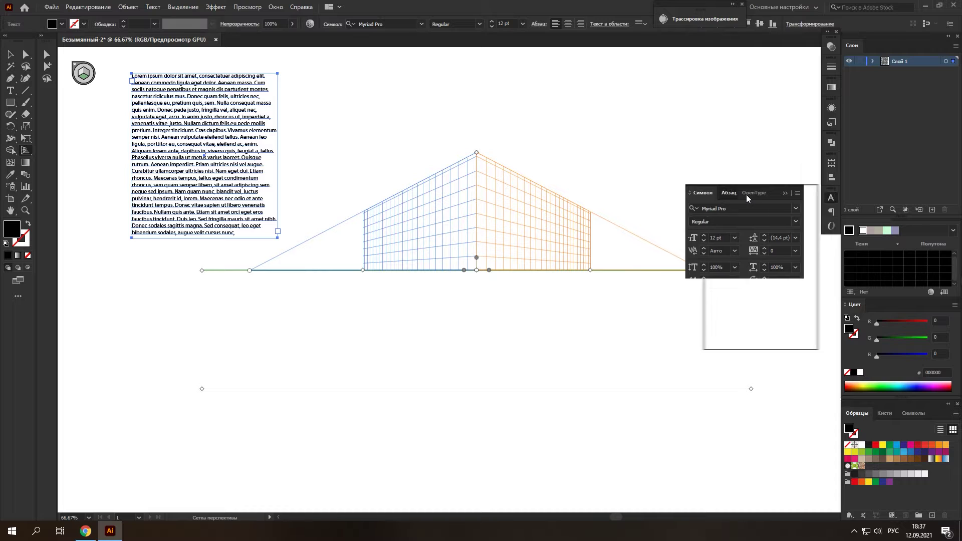
left_click(772, 210)
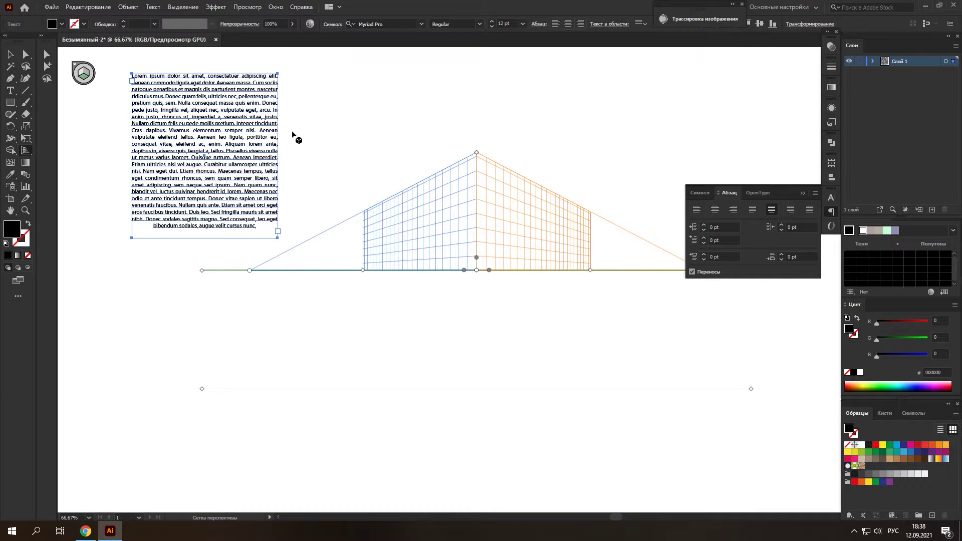
left_click(833, 197)
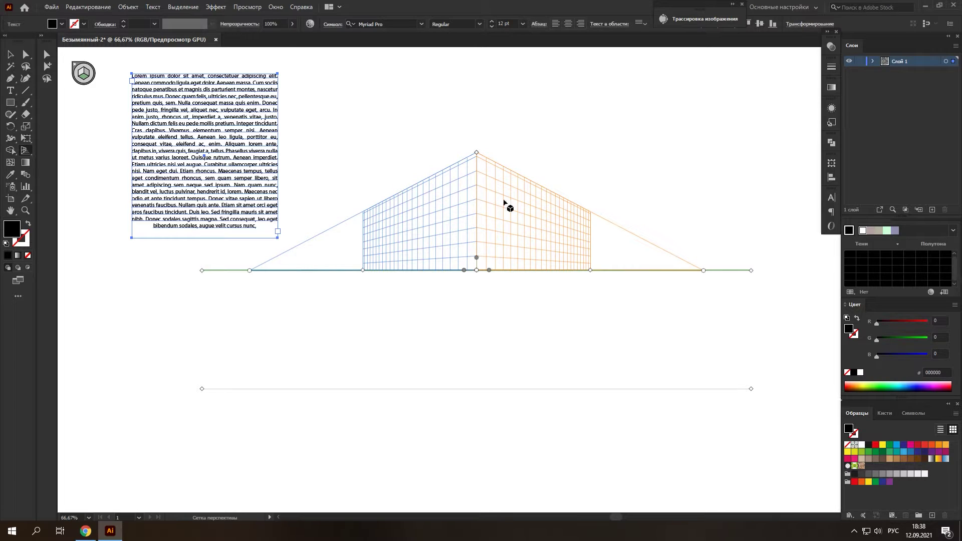
scroll(511, 208, "up", 2)
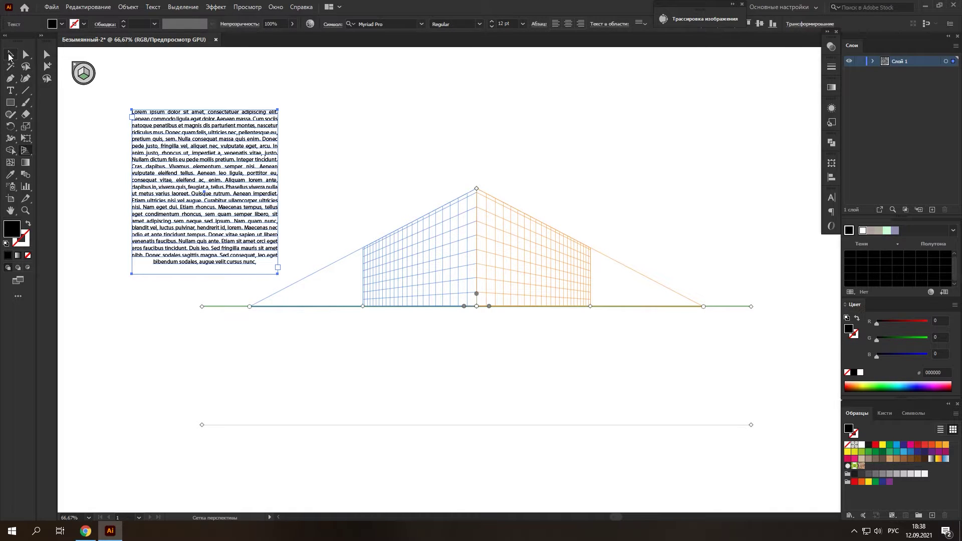
- Move the Lorem ipsum text block to the right of the perspective grid
left_click(10, 53)
left_click_drag(220, 182, 700, 151)
scroll(702, 172, "up", 2)
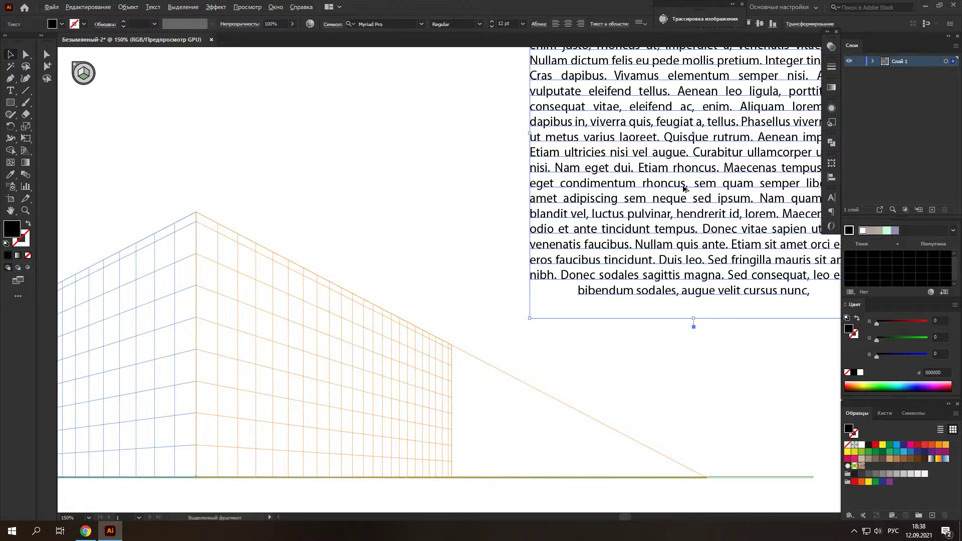
scroll(685, 189, "down", 1)
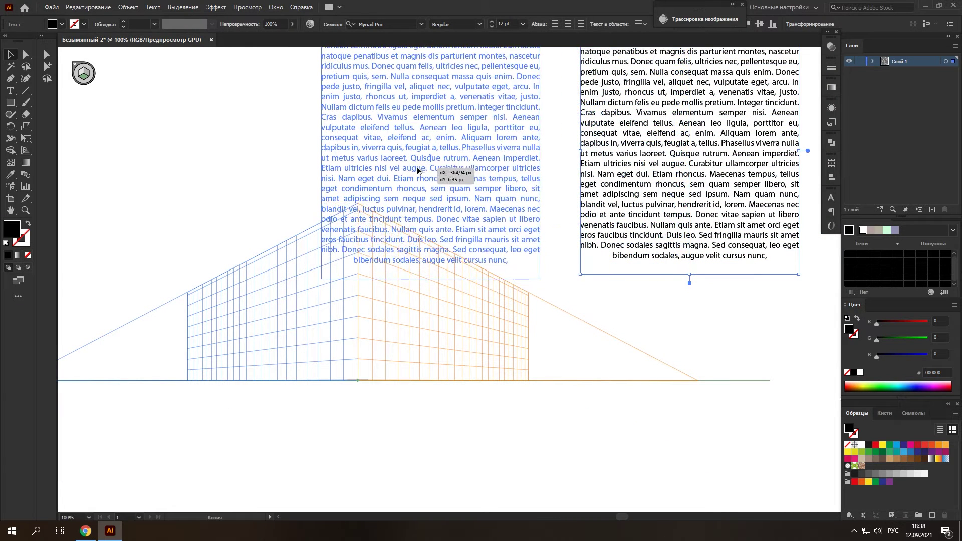
- Duplicate the text block to the left as a narrow, shorter column set at 6 pt
left_click_drag(677, 167, 418, 171)
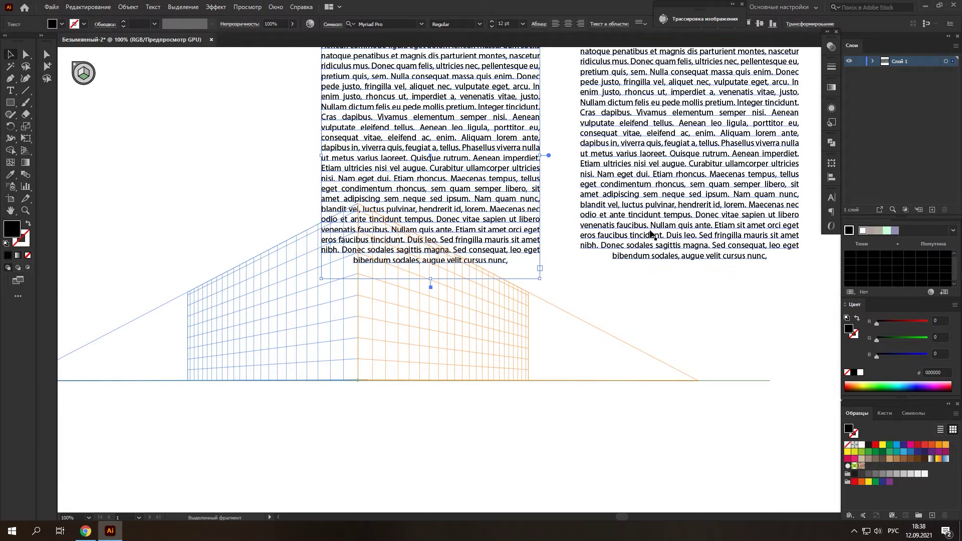
scroll(471, 243, "up", 1)
scroll(471, 243, "up", 3)
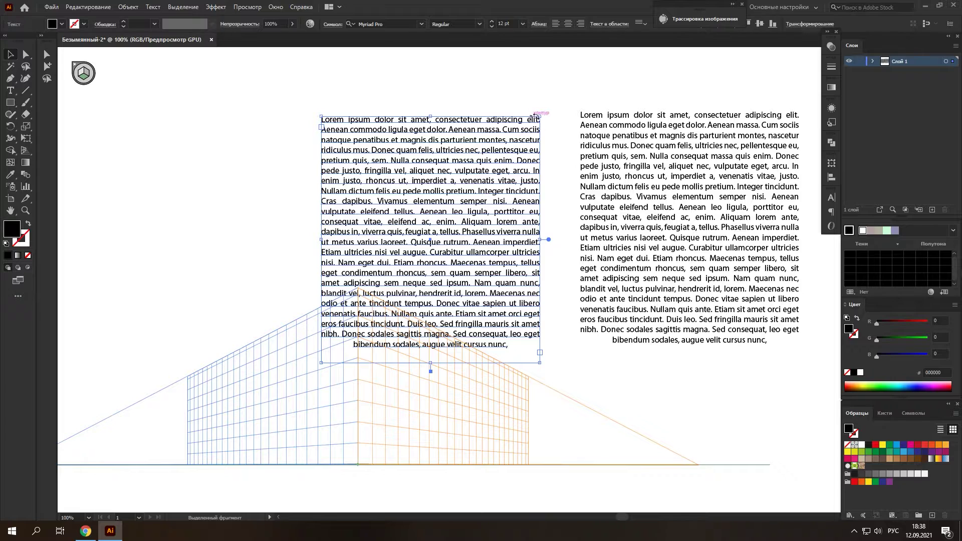
left_click_drag(536, 115, 426, 237)
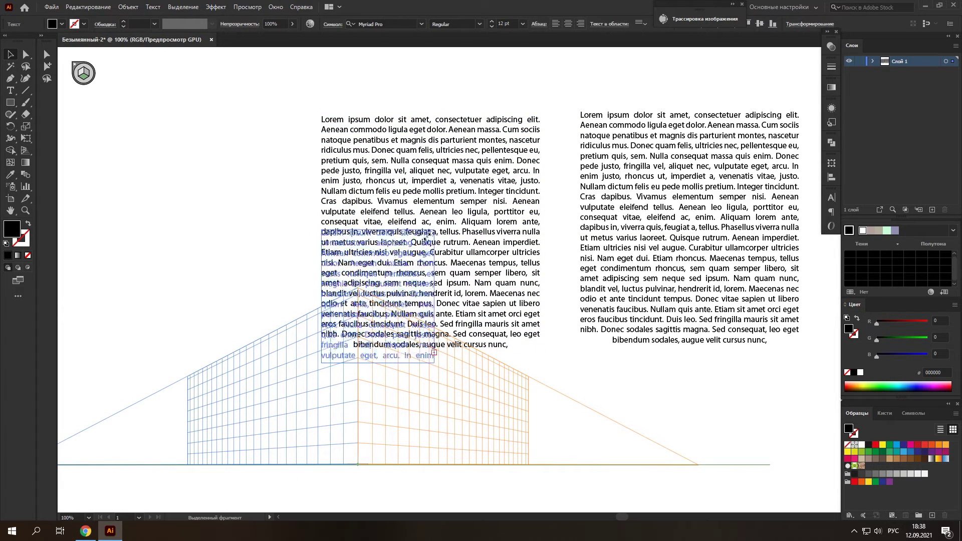
left_click_drag(425, 237, 418, 236)
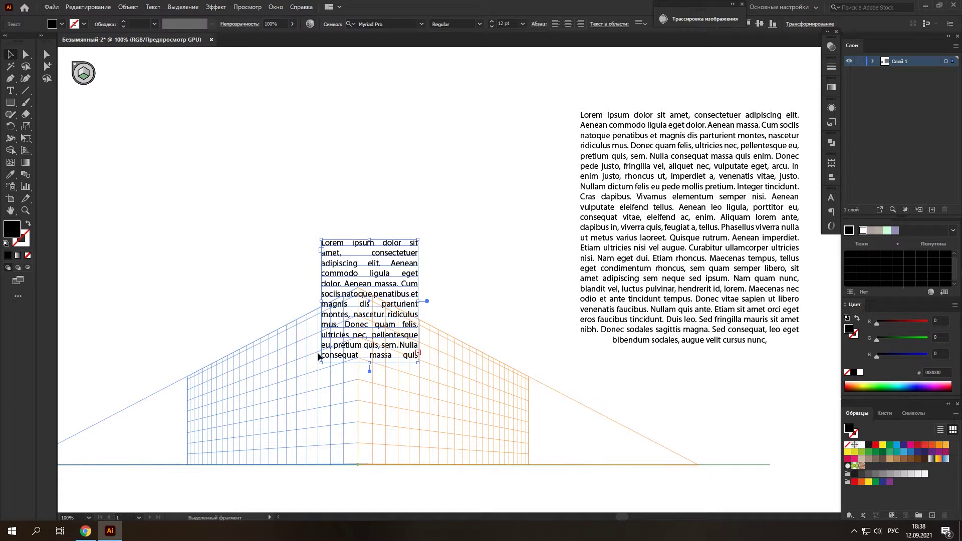
scroll(335, 296, "down", 2)
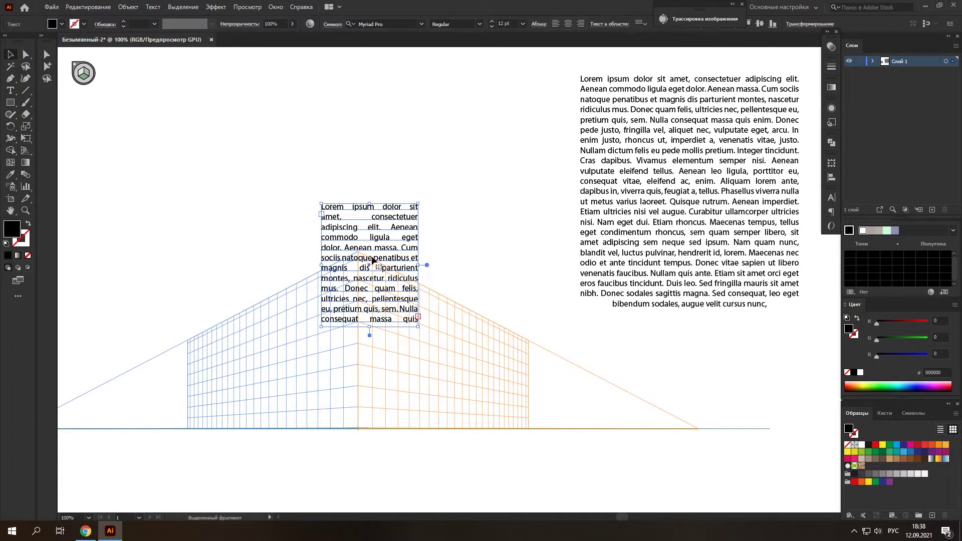
mouse_move(417, 205)
left_mouse_down()
mouse_move(416, 238)
mouse_move(400, 253)
left_mouse_up()
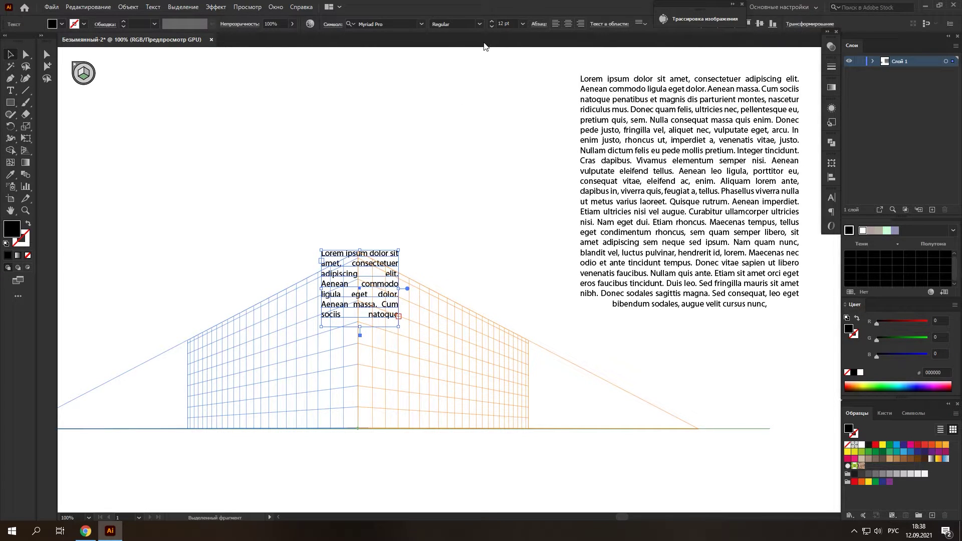
left_click(492, 28)
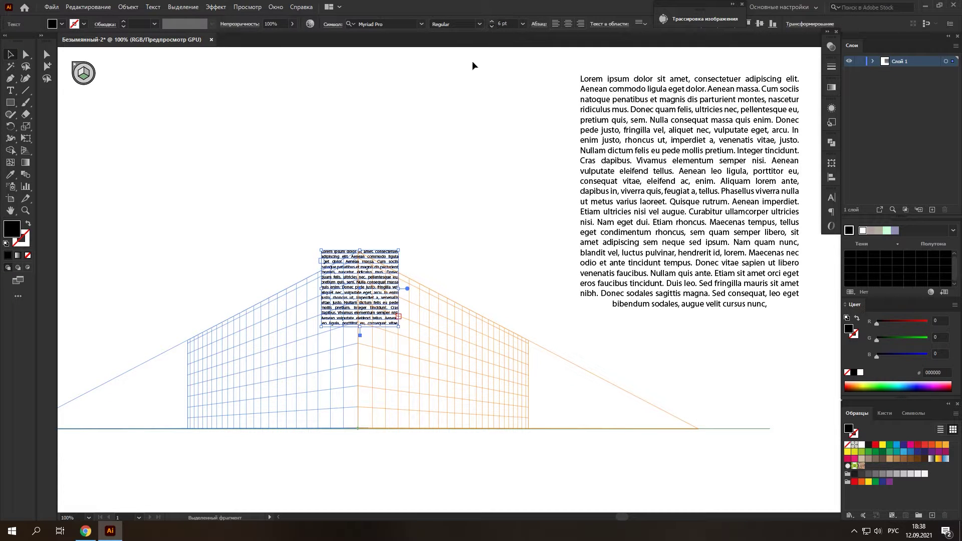
- Copy the small 6 pt block to the right and move the original up and left
left_click(416, 219)
scroll(321, 336, "up", 1)
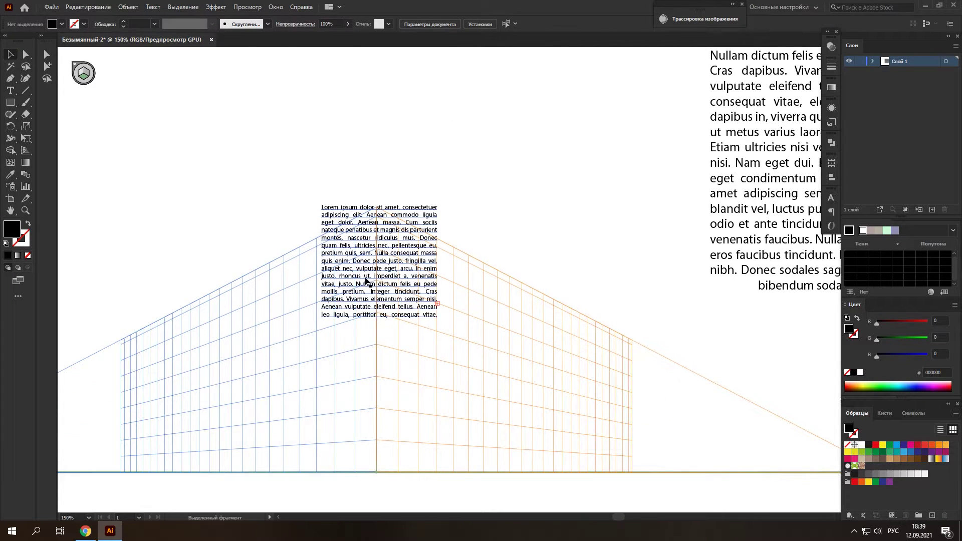
mouse_move(408, 280)
left_mouse_down()
mouse_move(417, 286)
mouse_move(601, 215)
left_mouse_up()
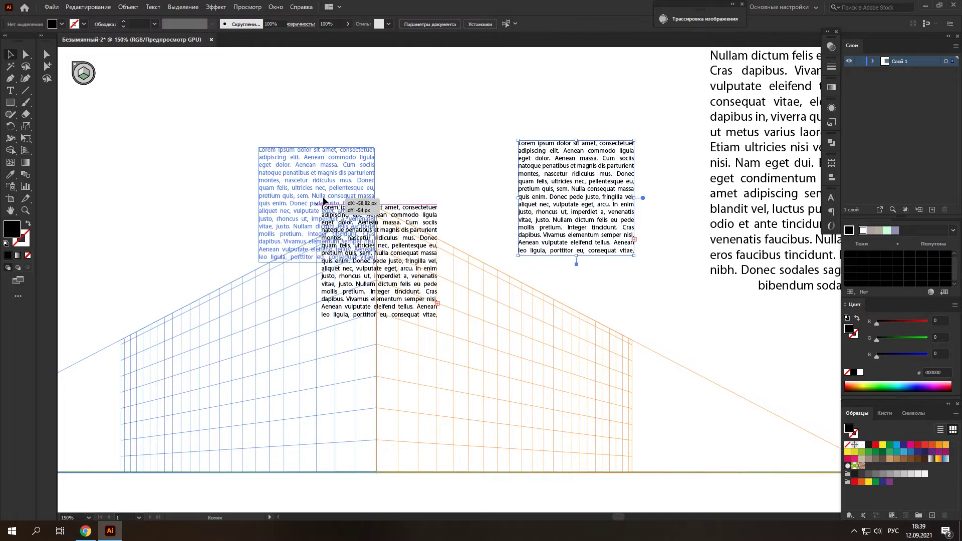
left_click_drag(388, 257, 310, 189)
scroll(326, 216, "down", 1)
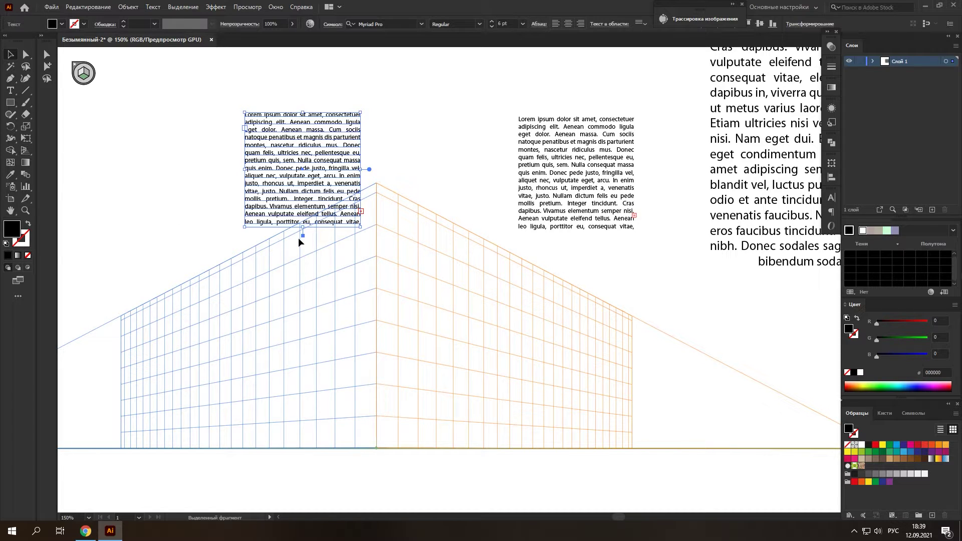
key("shift+p")
- Activate the left plane and drag a small text block onto it, against the ground-level corner
left_click(85, 83)
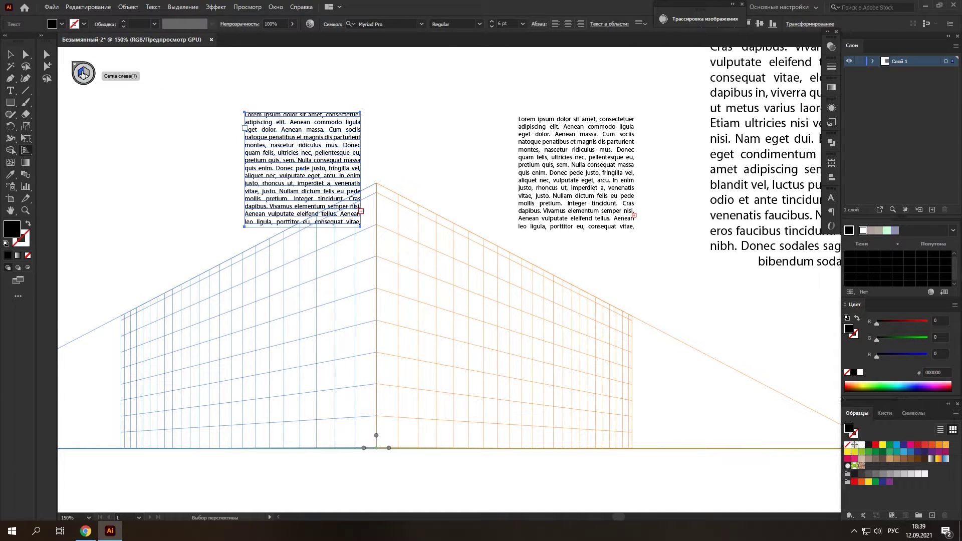
left_click(83, 74)
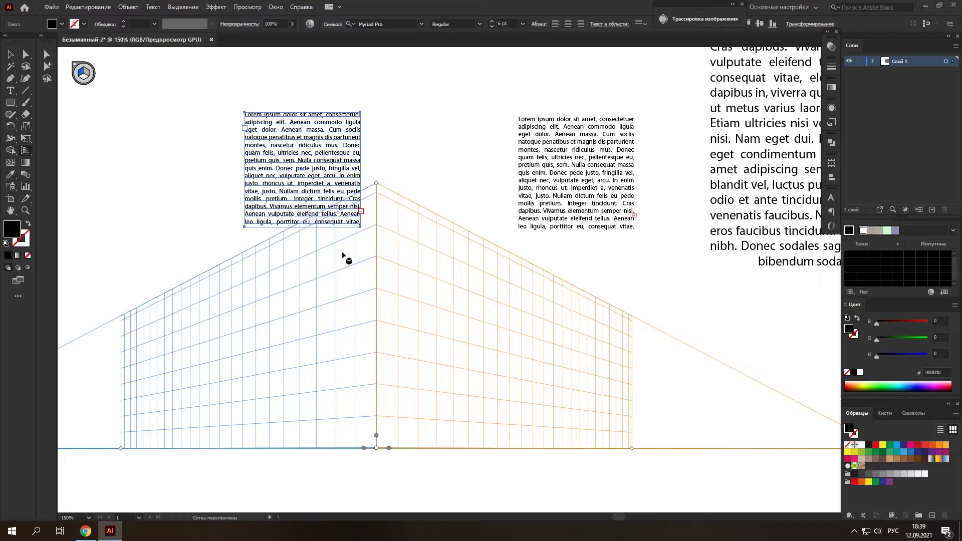
key("shift+v")
left_click_drag(329, 188, 354, 410)
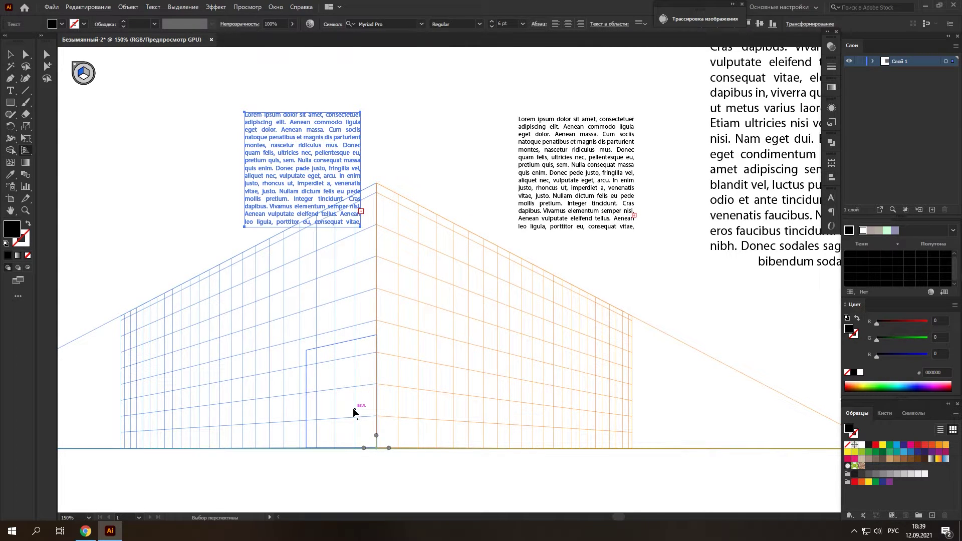
left_click_drag(354, 410, 351, 408)
scroll(365, 423, "up", 5, "alt")
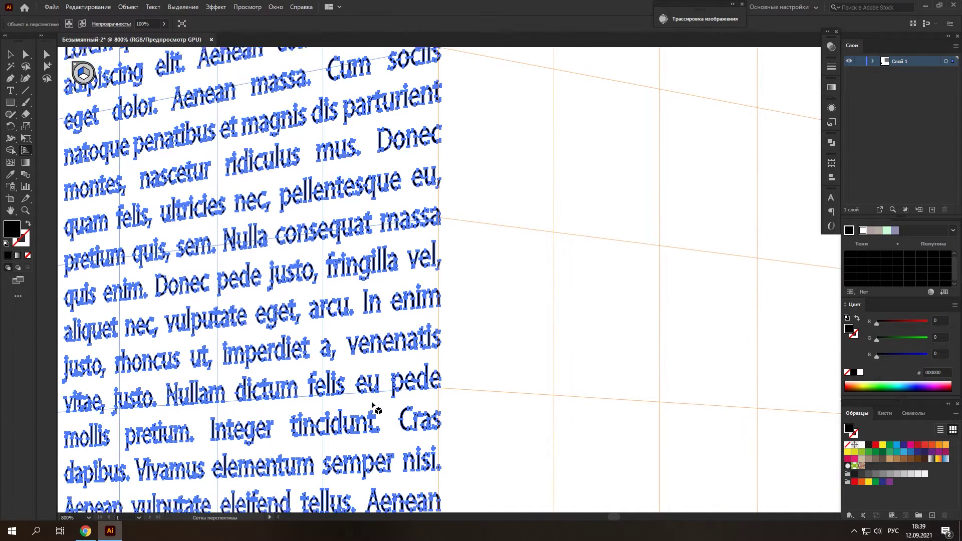
scroll(372, 406, "down", 5)
scroll(393, 371, "up", 3, "alt")
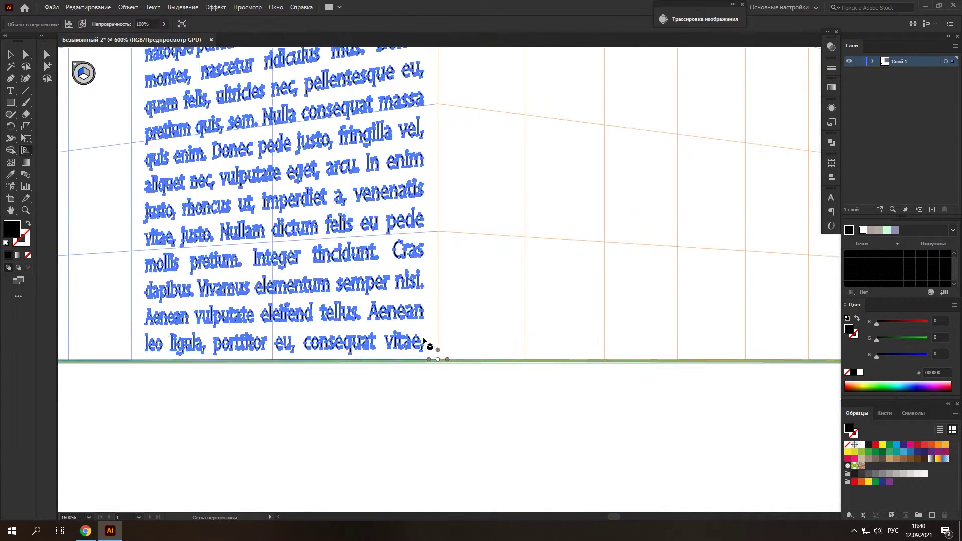
scroll(423, 341, "down", 3, "alt")
scroll(484, 334, "up", 3)
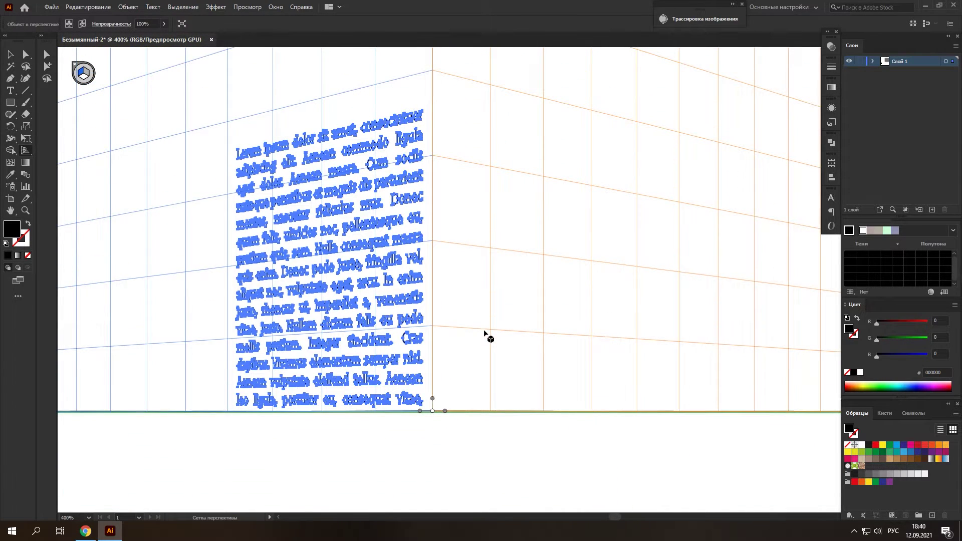
left_click(485, 332)
scroll(464, 328, "down", 3, "alt")
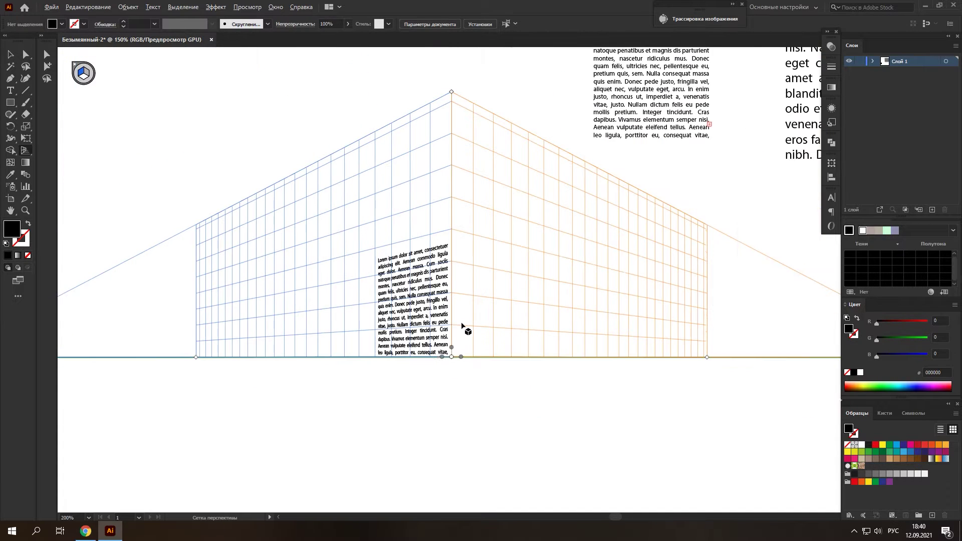
scroll(456, 312, "up", 1)
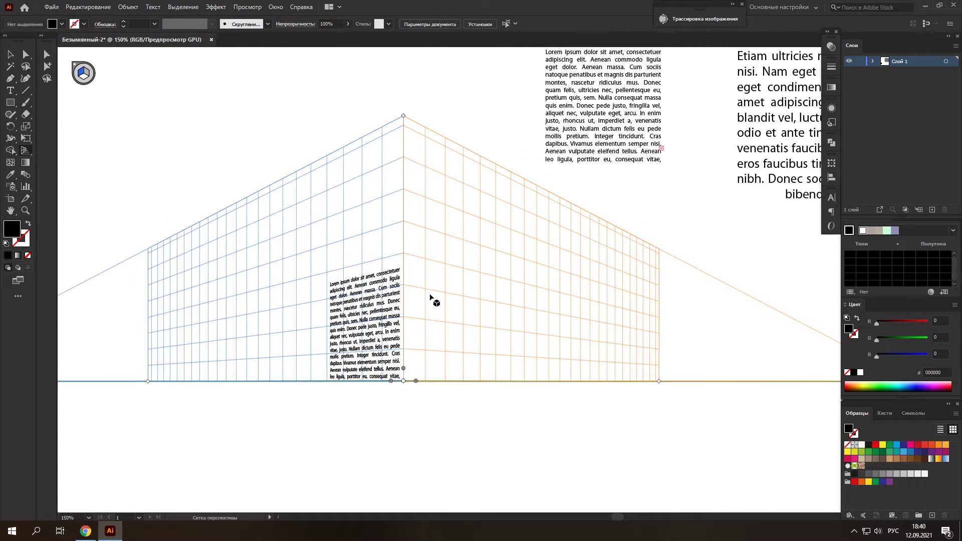
- Activate the right plane and place the top small text block onto it near the corner
left_click(86, 74)
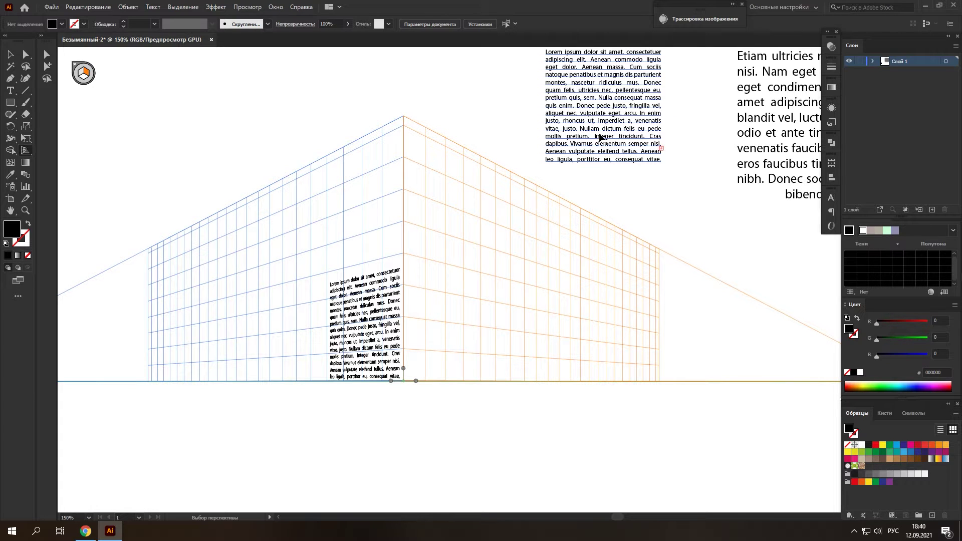
left_click_drag(600, 137, 442, 358)
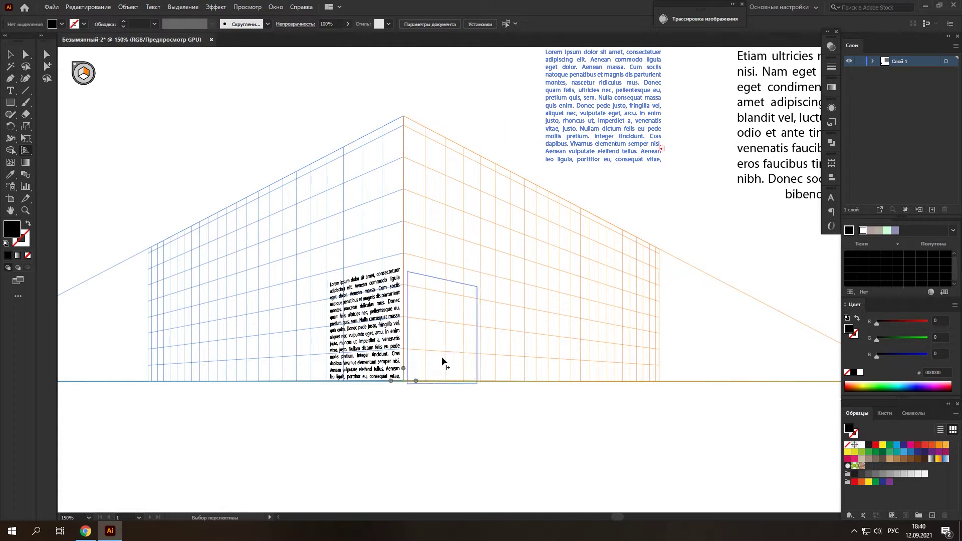
left_click_drag(442, 360, 438, 360)
scroll(401, 343, "up", 3)
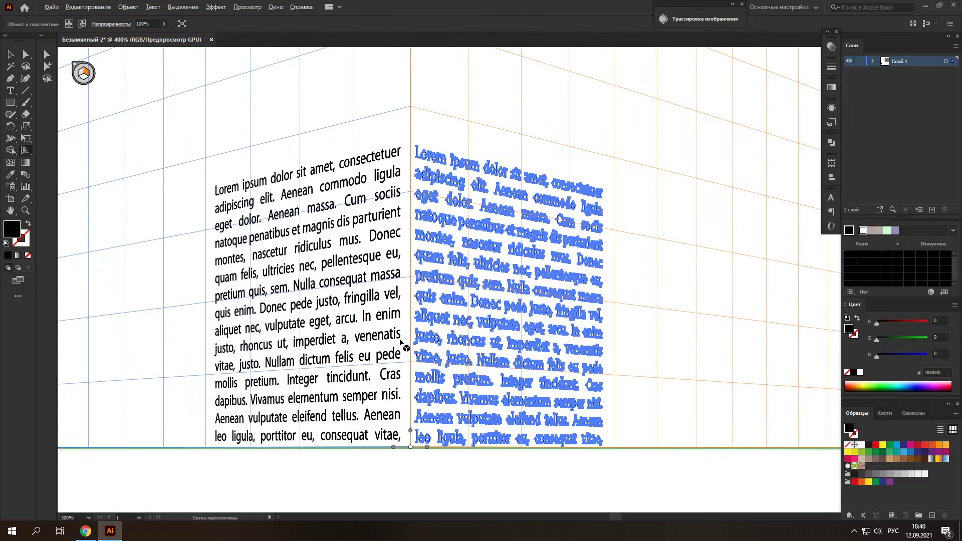
scroll(404, 343, "up", 1)
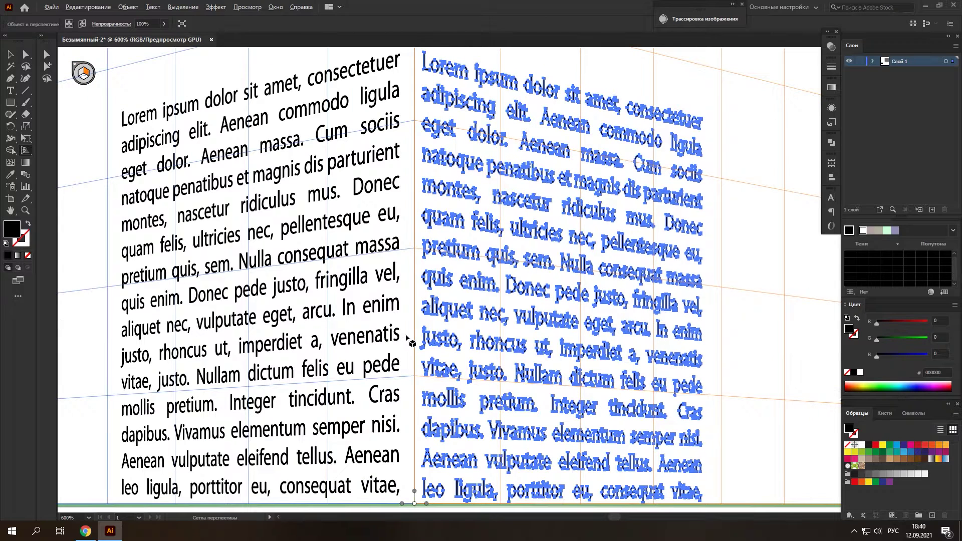
left_click(724, 315)
scroll(524, 274, "down", 1)
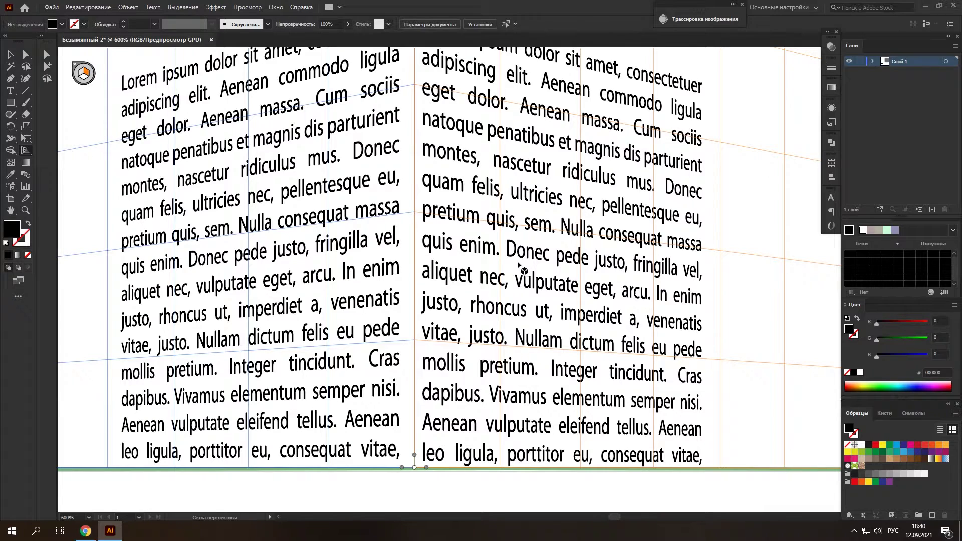
- Nudge the left-plane text up to the corner and select the Rectangle tool on the left plane
left_click(80, 74)
left_click_drag(370, 336, 379, 341)
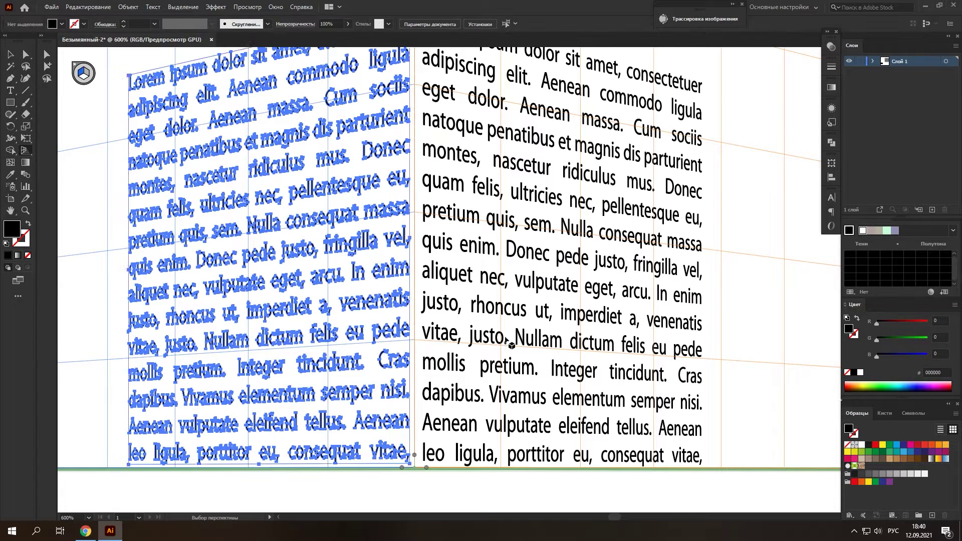
left_click(721, 303)
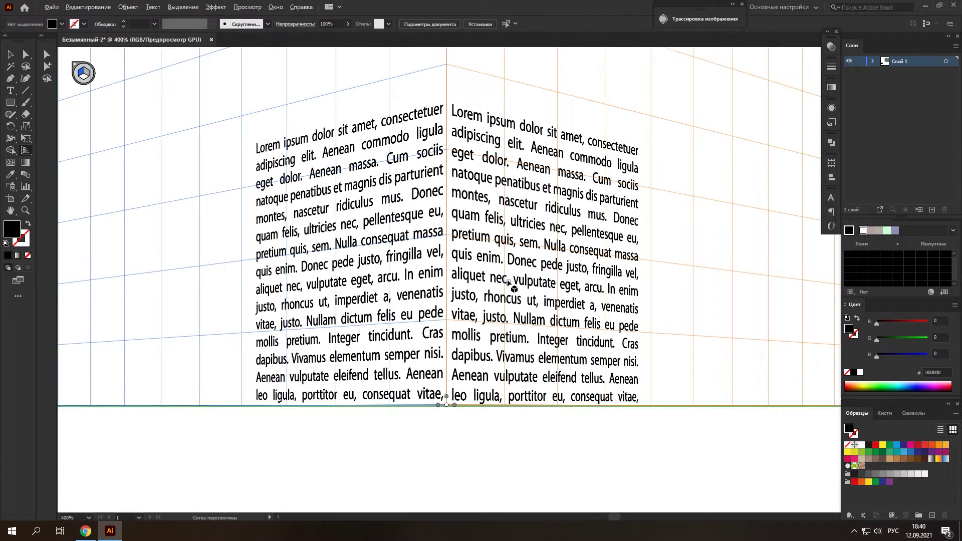
scroll(519, 288, "down", 1)
scroll(393, 279, "right", 2)
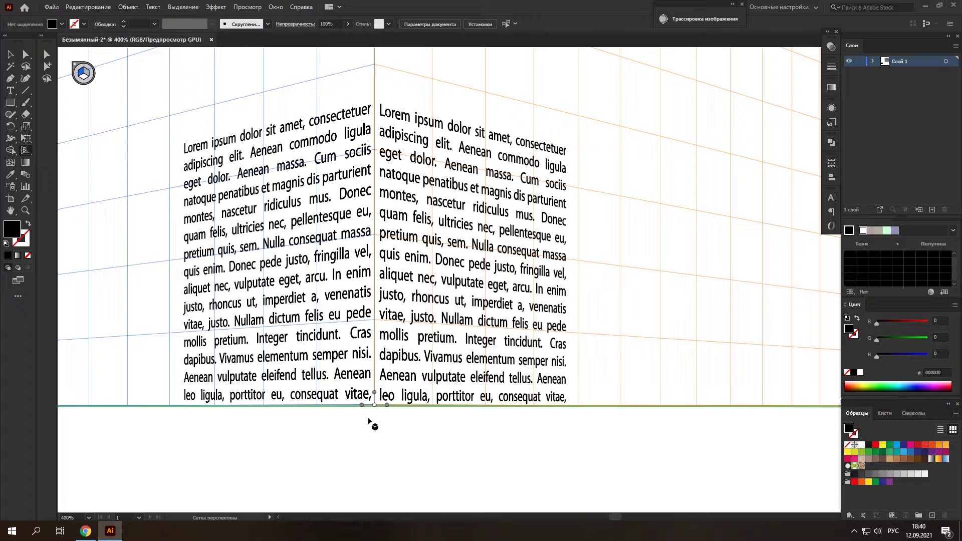
left_click(11, 104)
left_click(80, 74)
- Draw black perspective rectangles over the left and right text faces
mouse_move(375, 97)
left_mouse_down()
mouse_move(237, 345)
mouse_move(180, 404)
left_mouse_up()
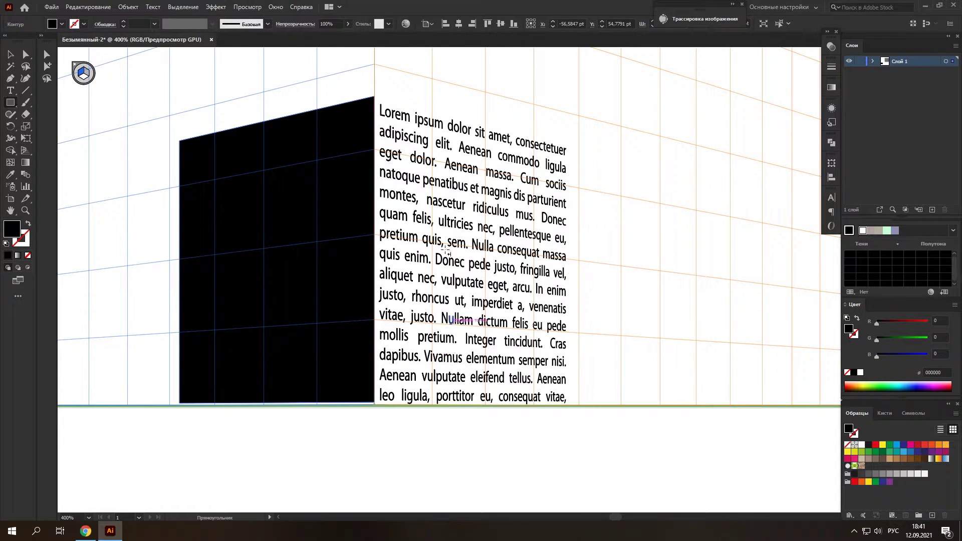
key("shift+v")
left_click(86, 76)
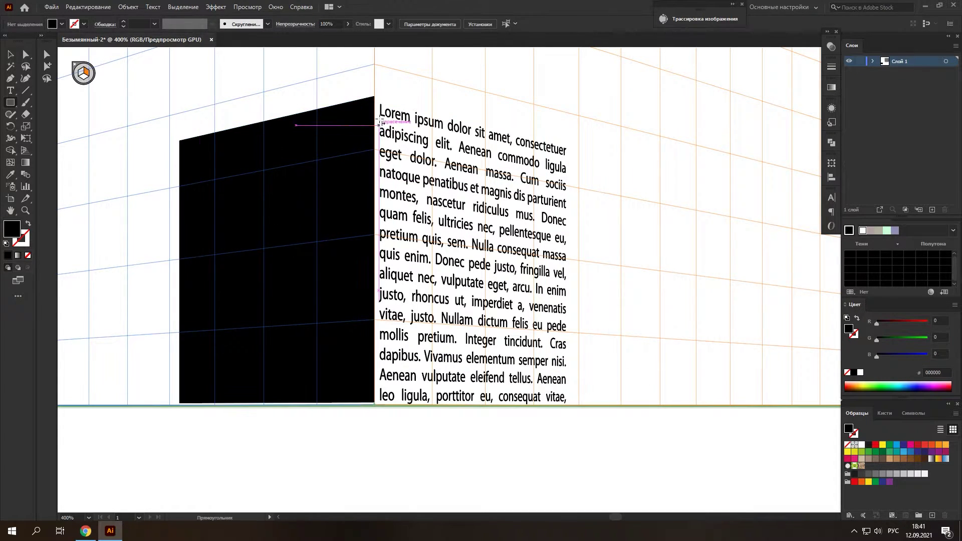
mouse_move(375, 96)
left_mouse_down()
mouse_move(469, 276)
mouse_move(572, 406)
left_mouse_up()
key("ctrl+minus")
key("ctrl+minus")
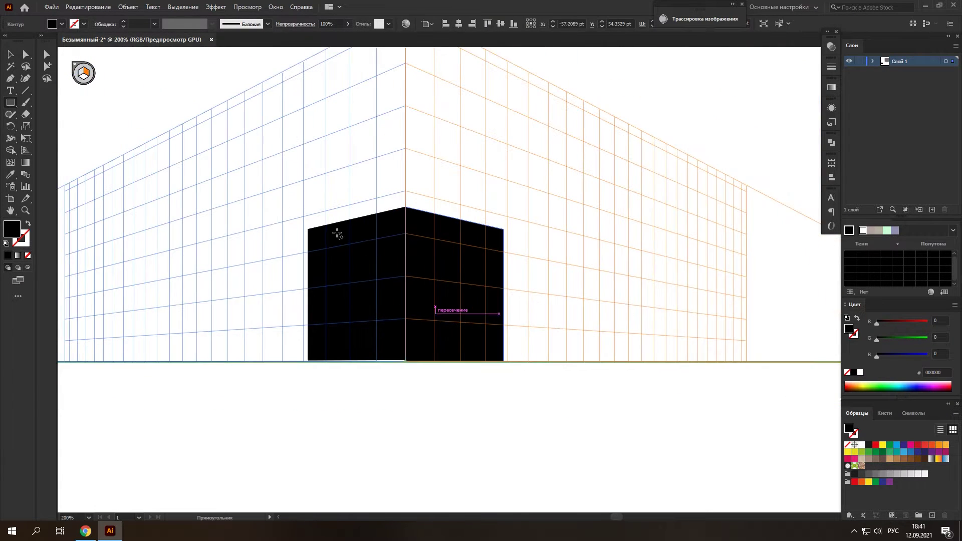
key("v")
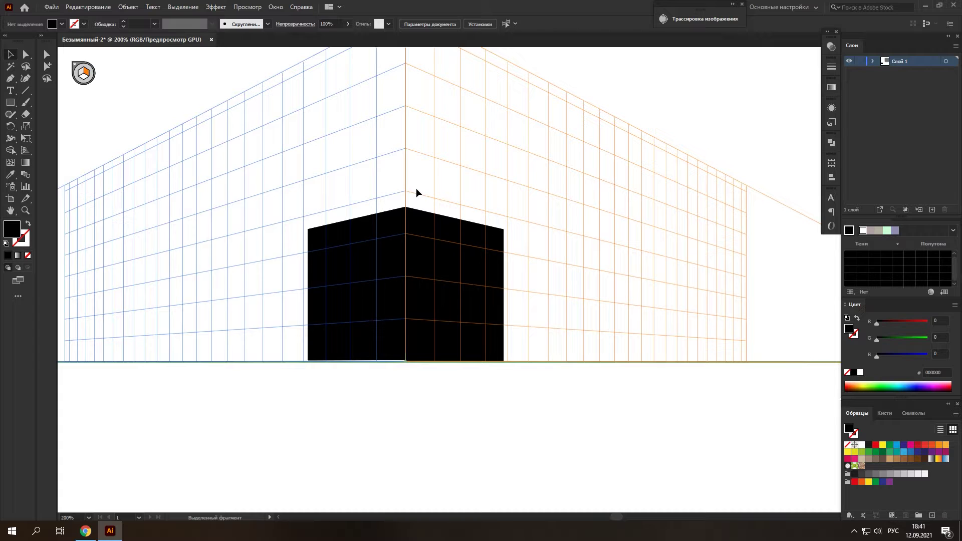
- Raise the left black face's top edge so it meets the corner edge
key("ctrl+shift+a")
scroll(419, 350, "up", 2)
scroll(424, 348, "up", 2)
scroll(424, 350, "up", 1)
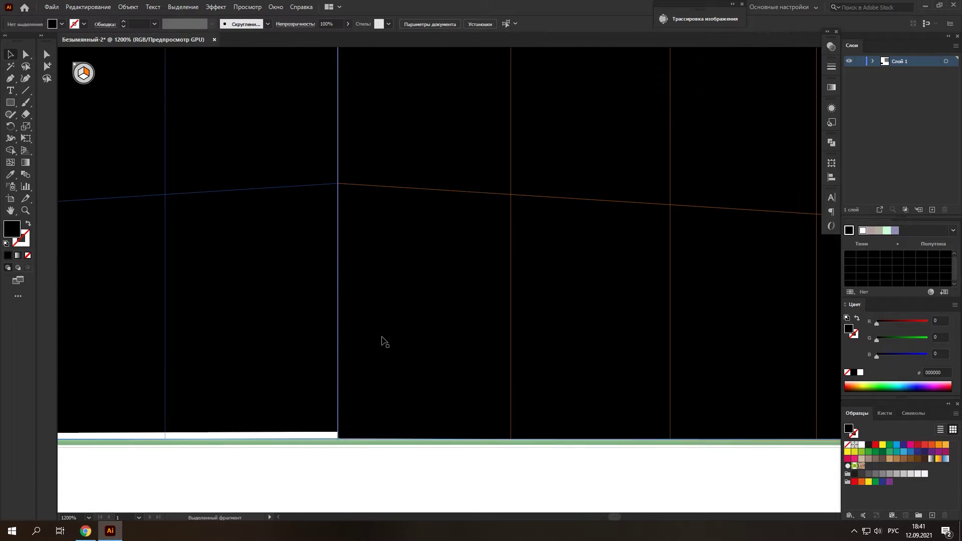
scroll(351, 336, "down", 2)
left_click_drag(313, 333, 318, 339)
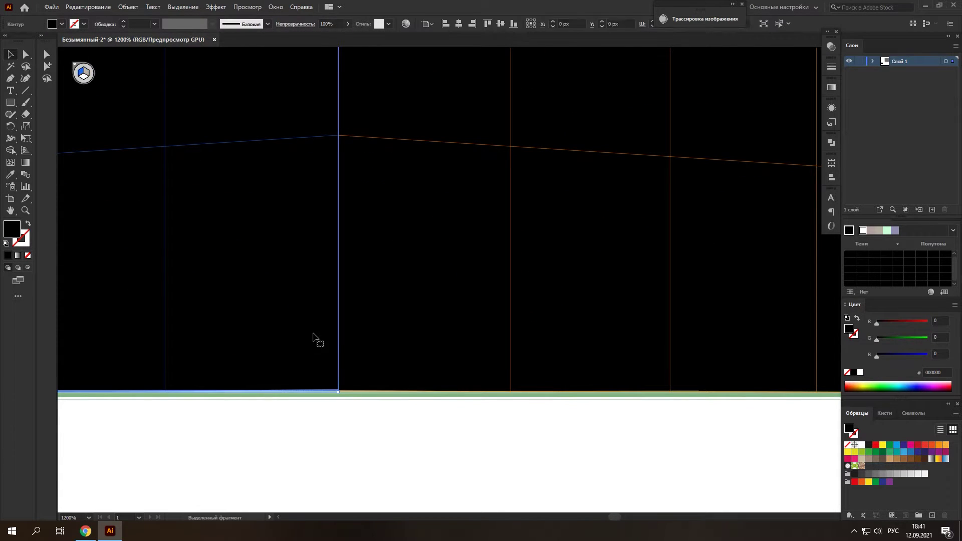
scroll(383, 346, "down", 2)
scroll(407, 318, "up", 3)
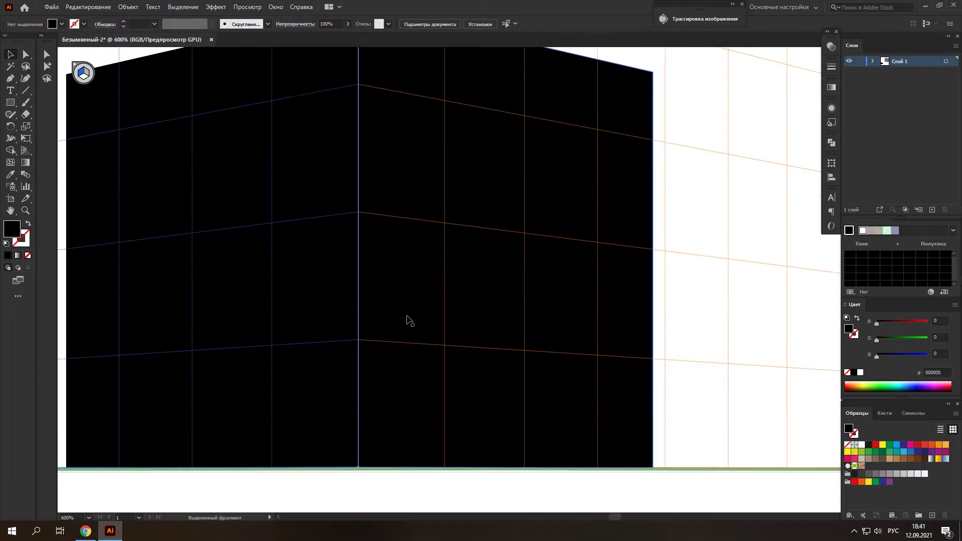
left_click(284, 133)
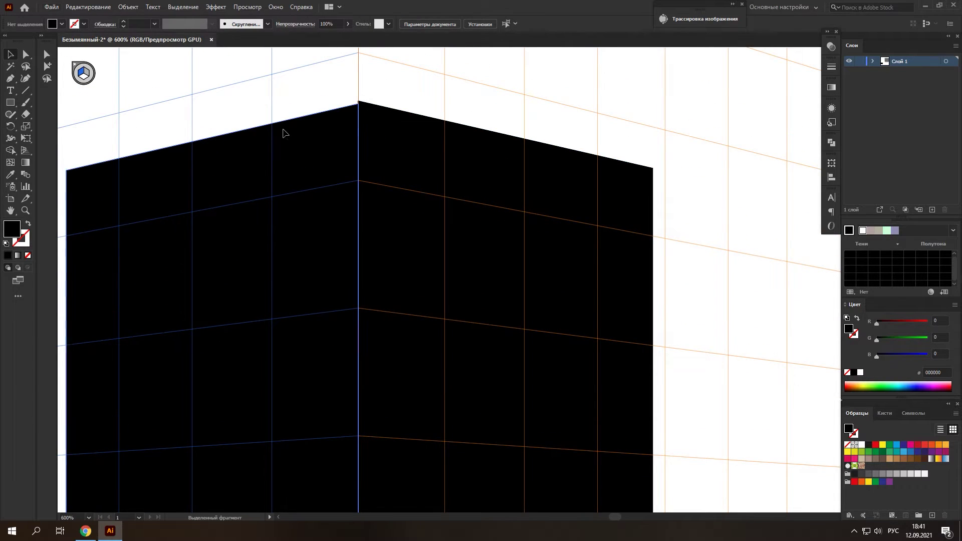
left_click_drag(213, 104, 213, 101)
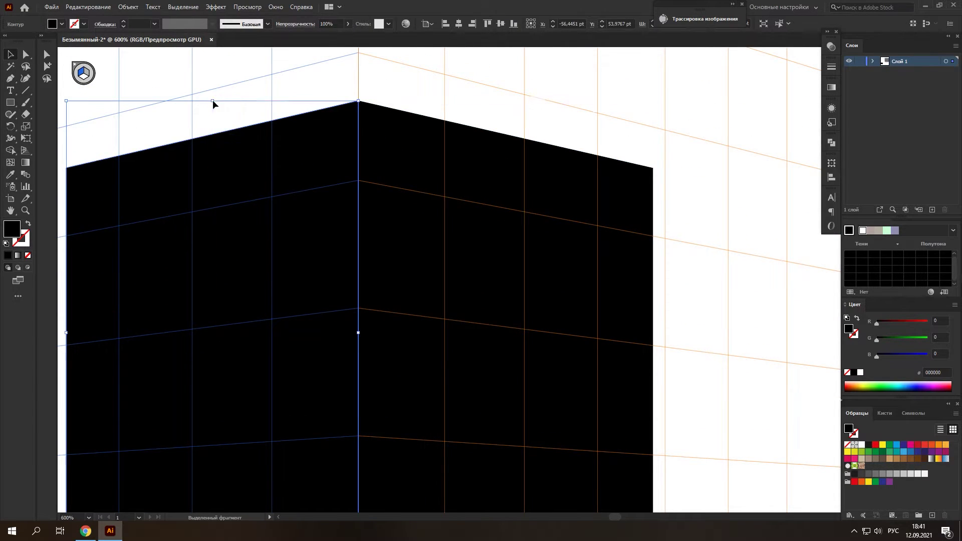
left_click(435, 77)
scroll(436, 148, "down", 1)
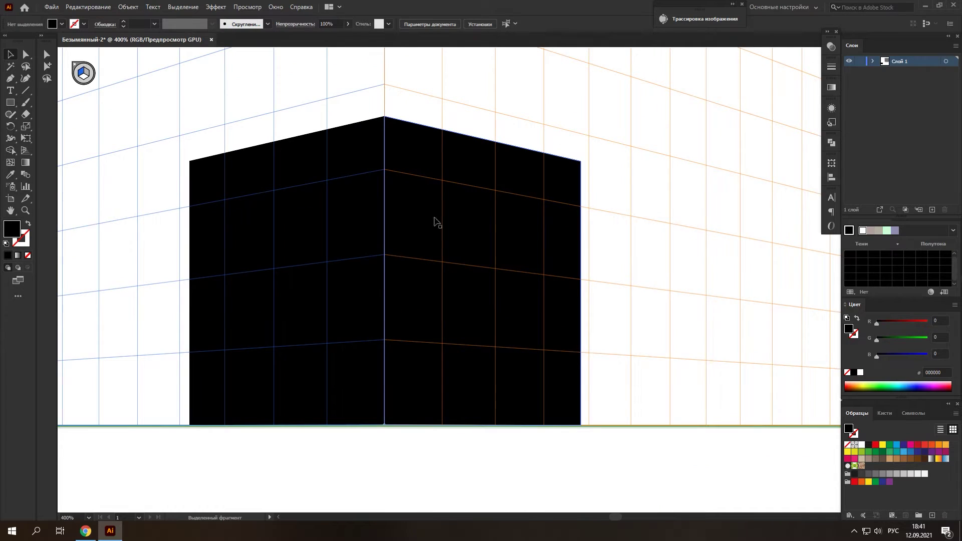
- Group the two black faces, fill them white, and restack the group beneath the text in Layers
left_click(873, 62)
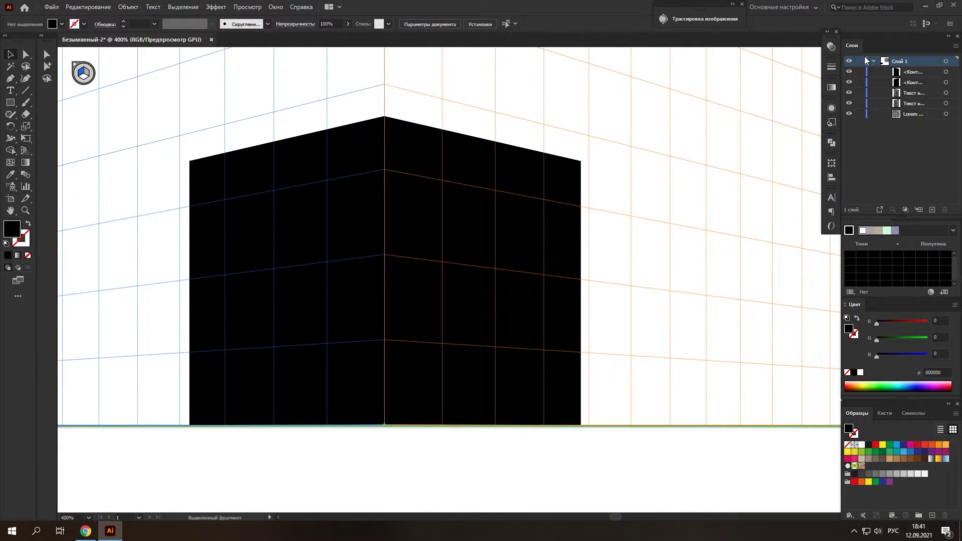
left_click(954, 72)
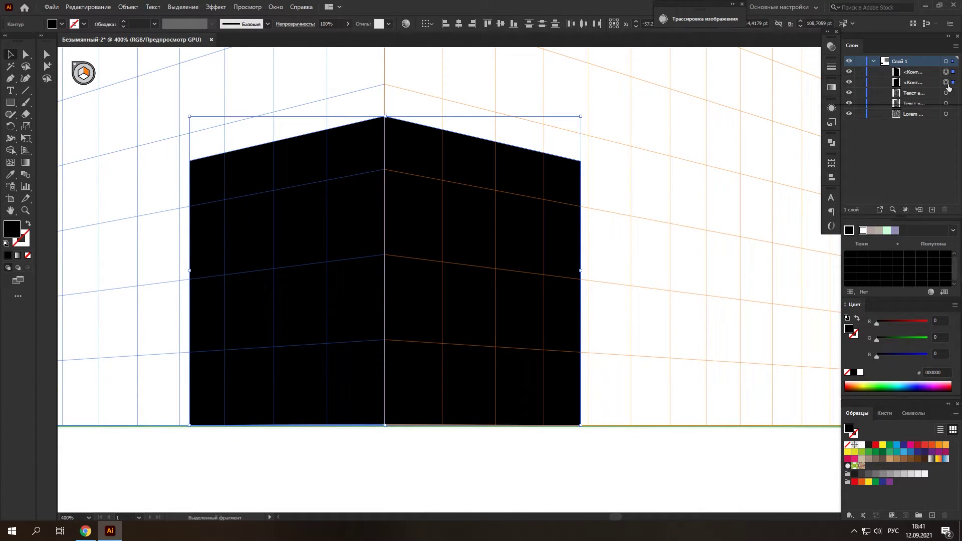
key("ctrl+g")
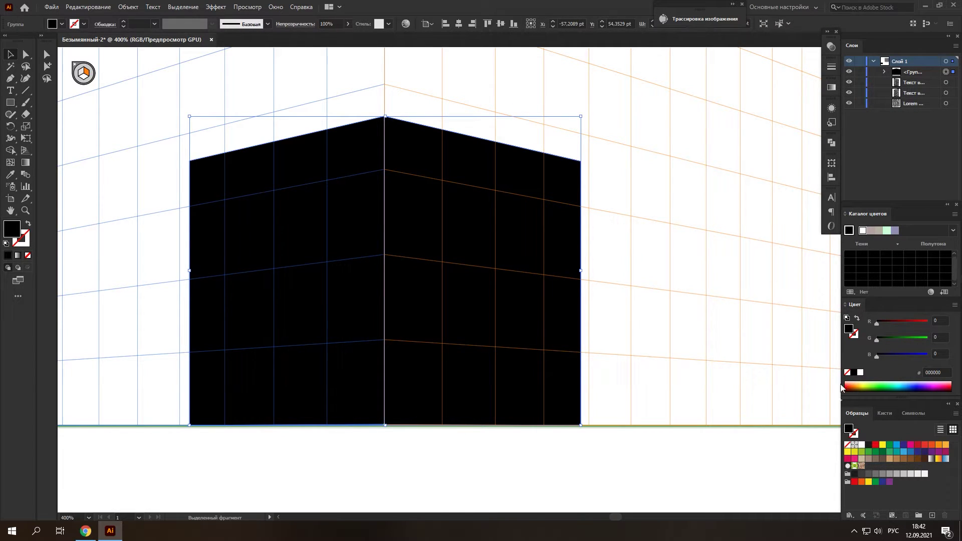
left_click(861, 372)
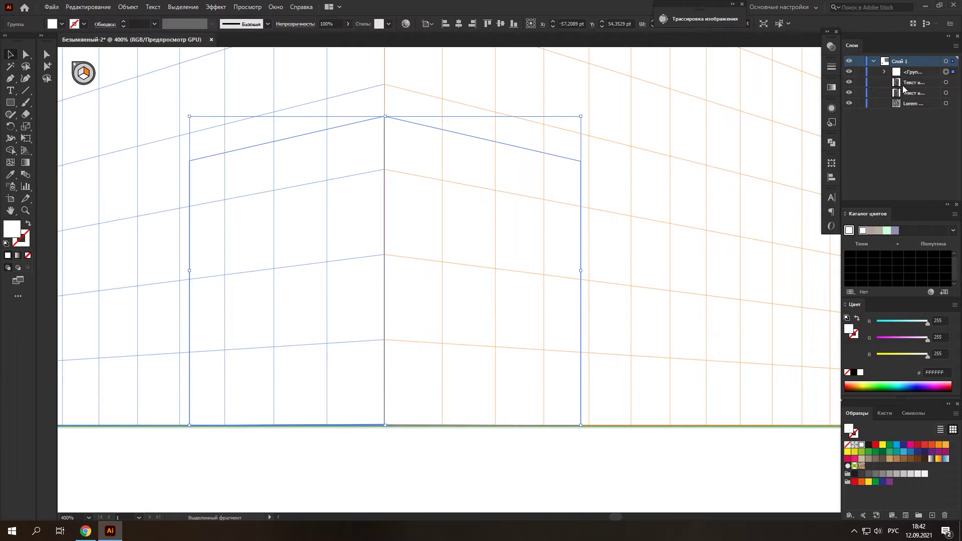
left_click_drag(901, 73, 901, 107)
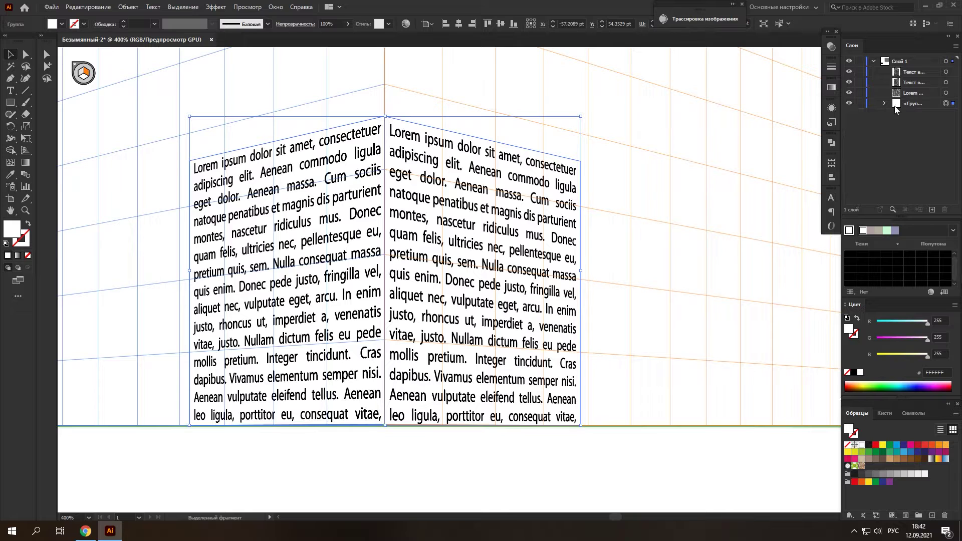
- Group the two perspective text panels together
scroll(792, 160, "down", 1)
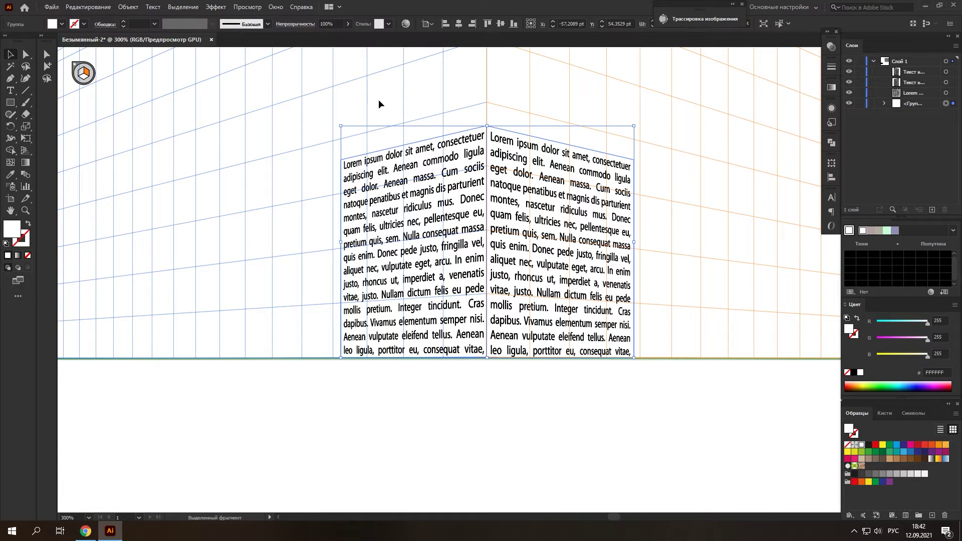
left_click_drag(378, 99, 608, 325)
key("ctrl+g")
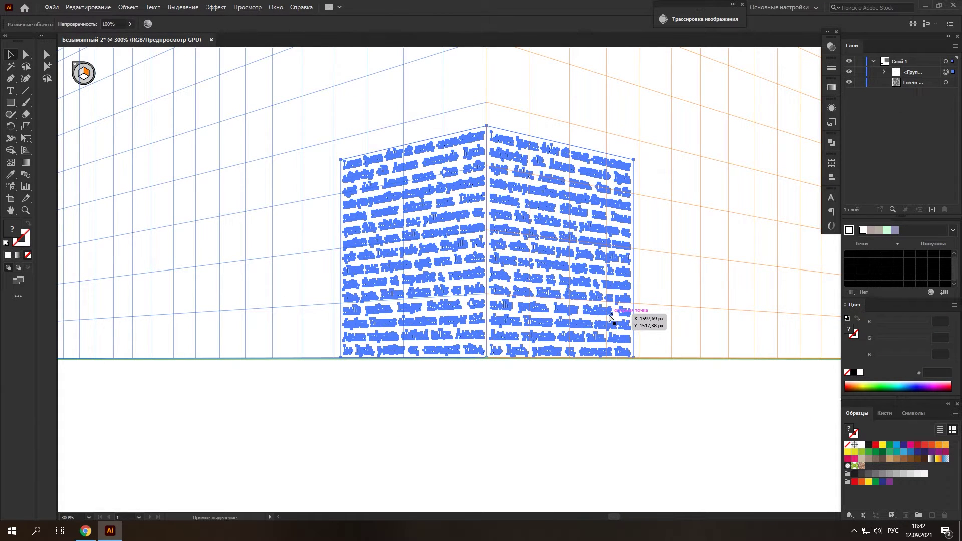
scroll(511, 279, "up", 1)
scroll(511, 279, "down", 2)
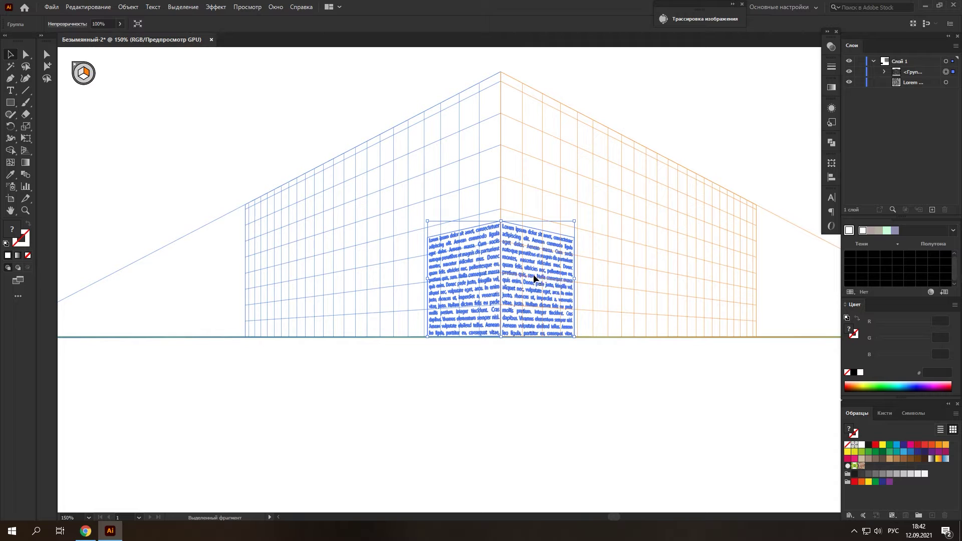
scroll(496, 292, "up", 1)
- Drag the text building up-left off the grid, accepting the perspective release warning
left_click_drag(494, 321, 199, 115)
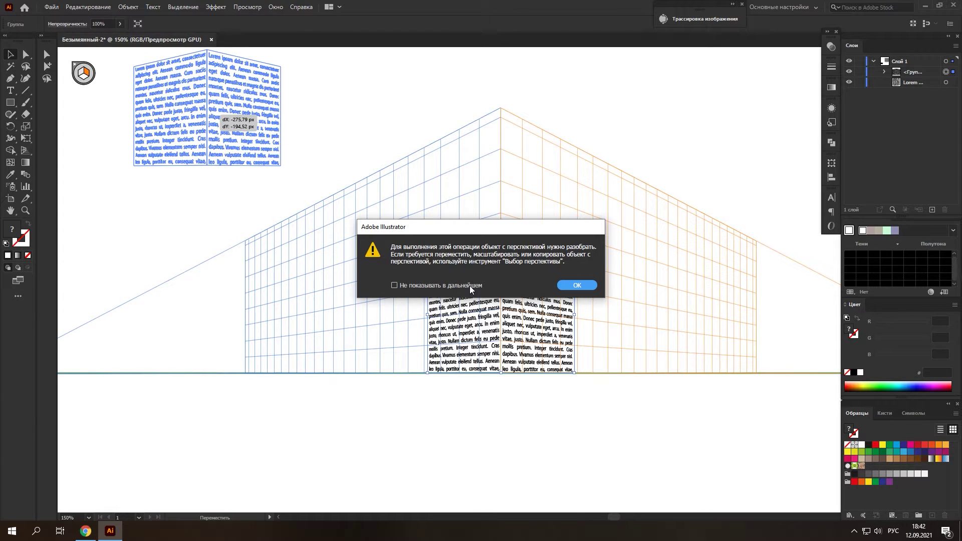
left_click(577, 285)
scroll(346, 225, "up", 2)
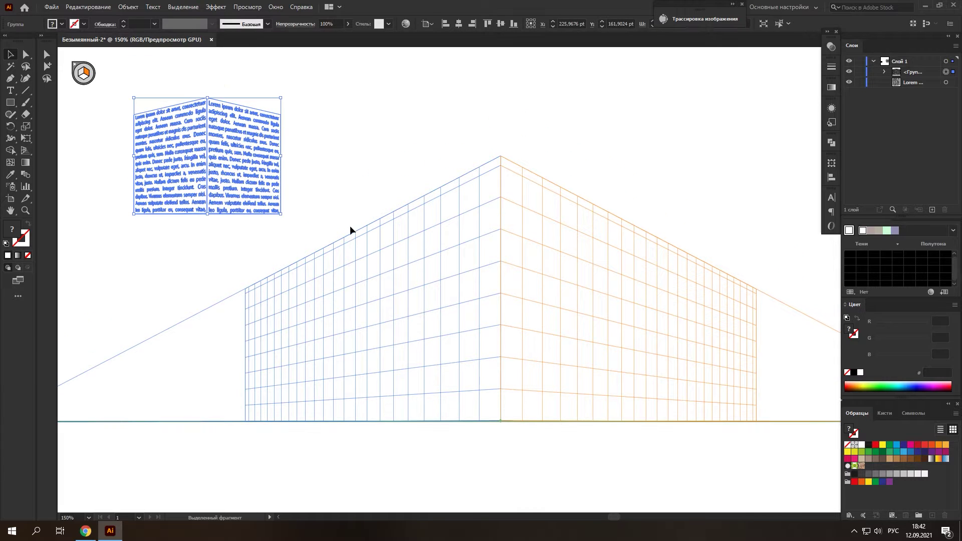
left_click(326, 174)
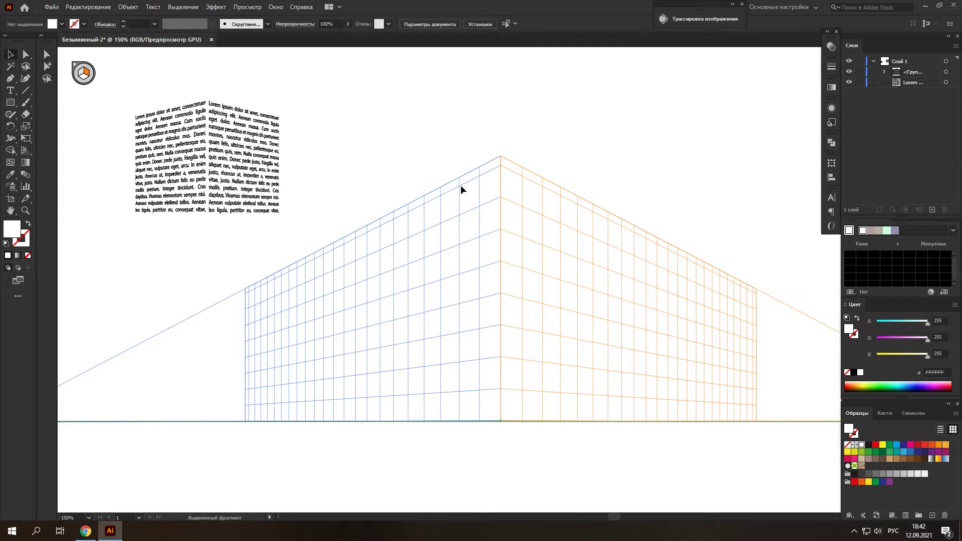
scroll(519, 268, "down", 2)
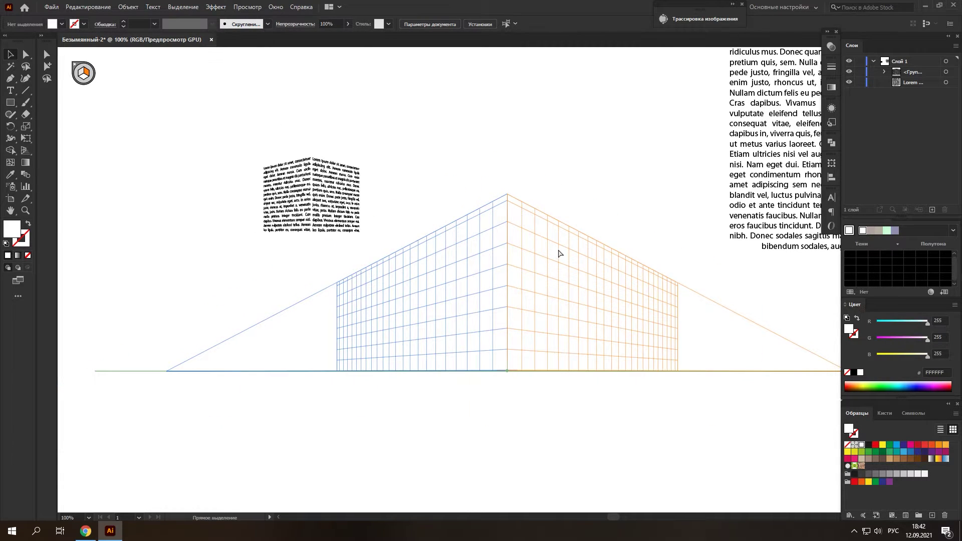
- Duplicate the Lorem block, narrow it into a column, and reduce its font to 8 pt
scroll(576, 271, "up", 1)
scroll(580, 276, "up", 2)
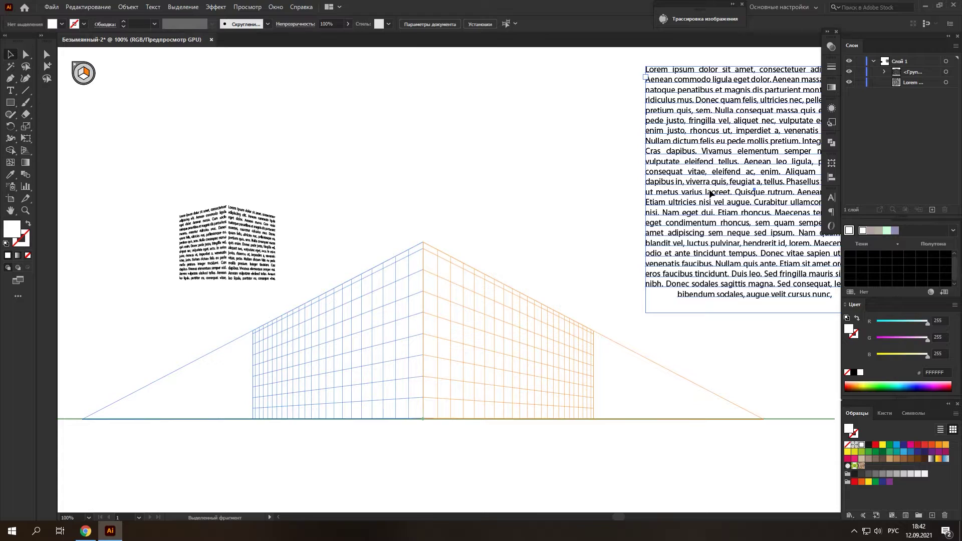
left_click_drag(711, 193, 430, 174)
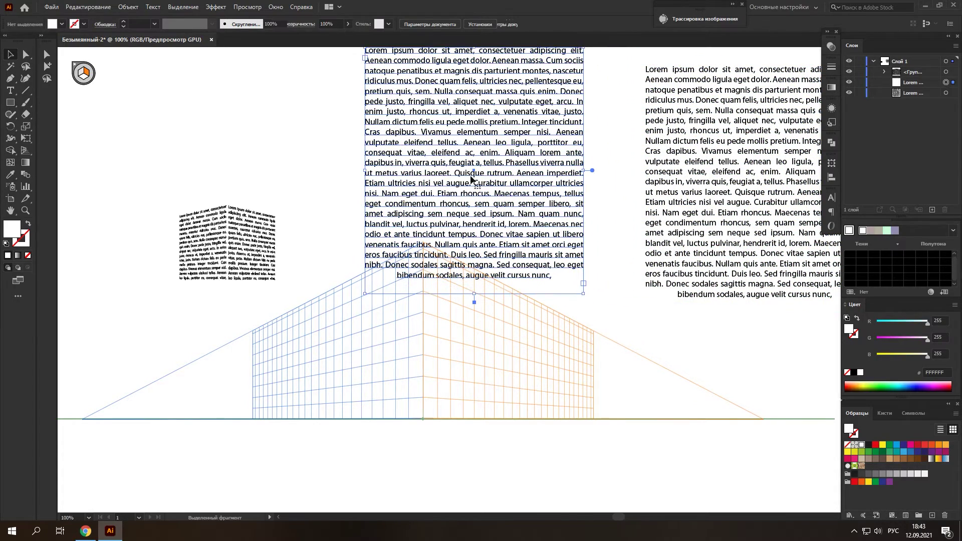
left_click_drag(583, 172, 450, 171)
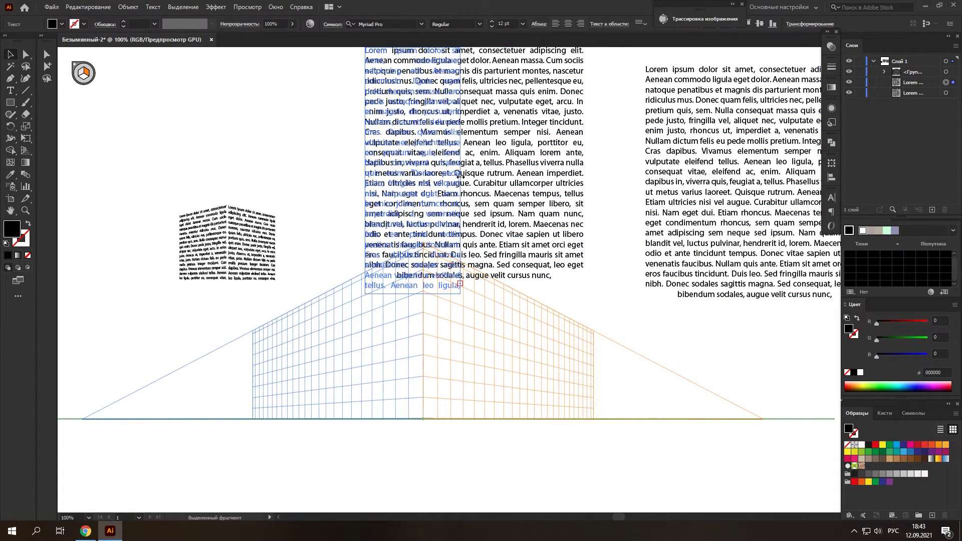
scroll(451, 208, "up", 4)
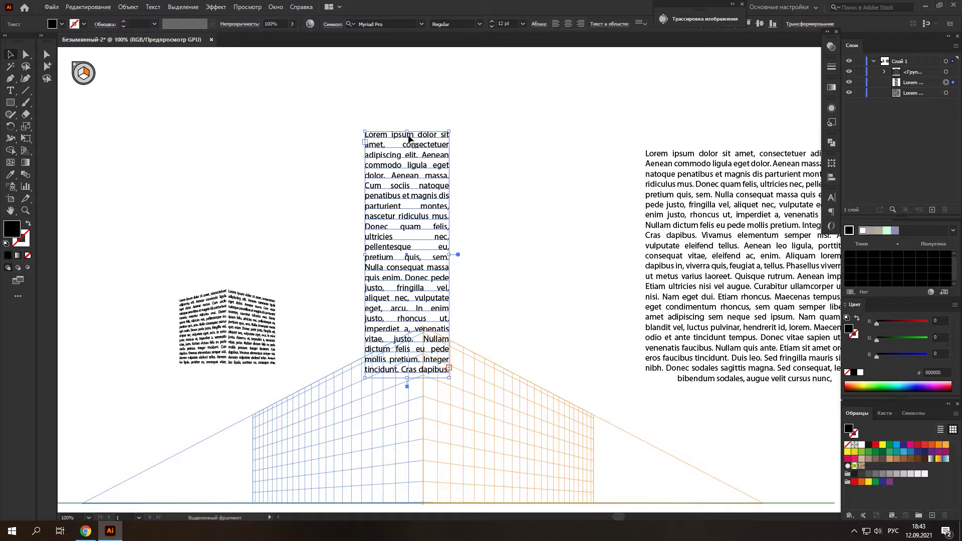
left_click_drag(410, 140, 410, 183)
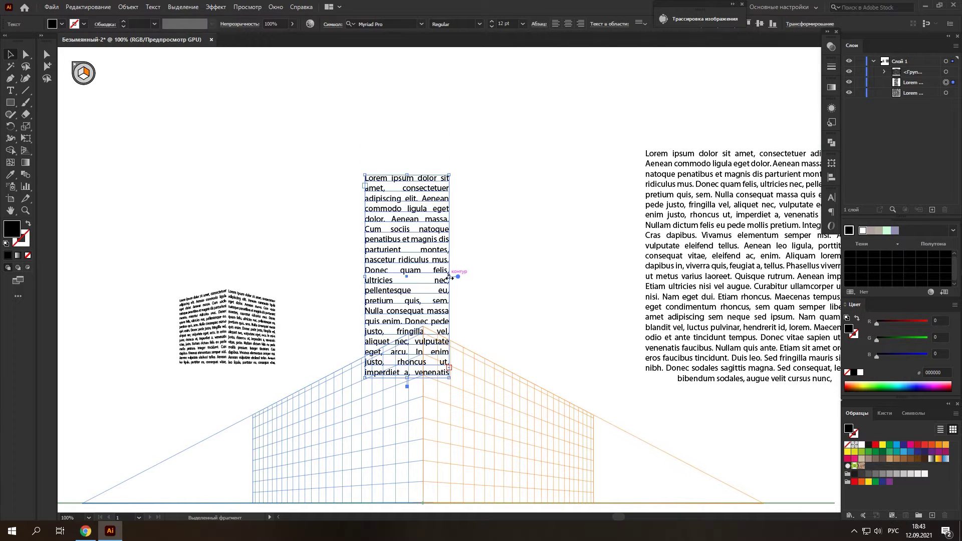
left_click_drag(450, 277, 441, 278)
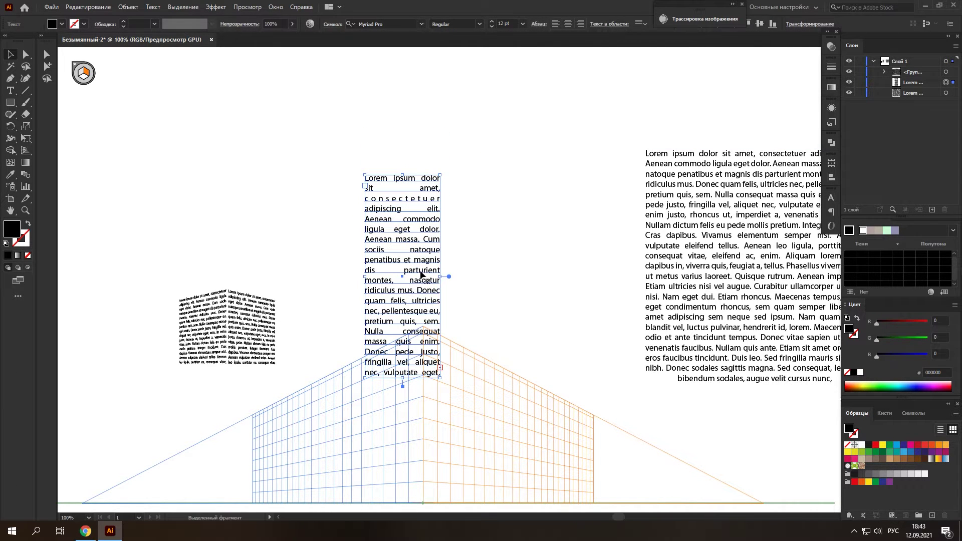
left_click(492, 26)
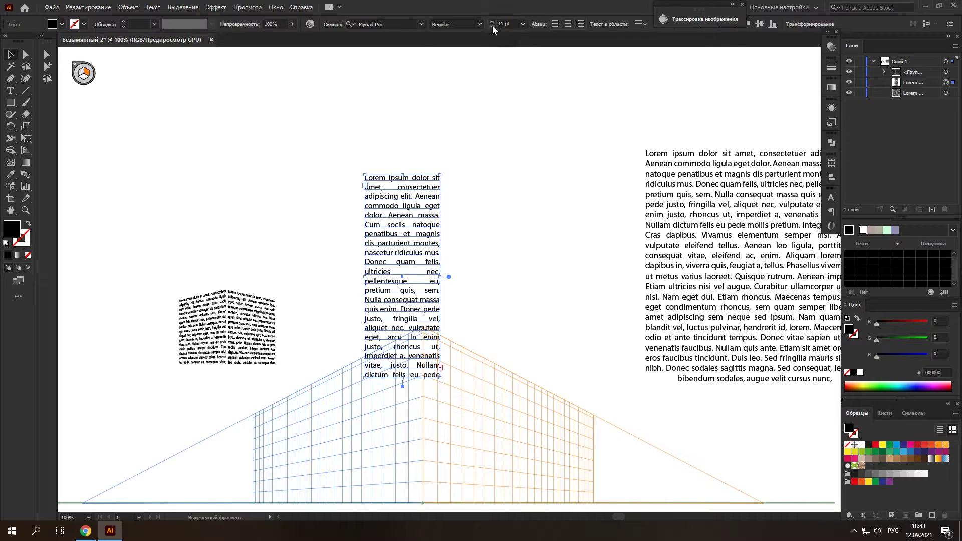
left_click(492, 25)
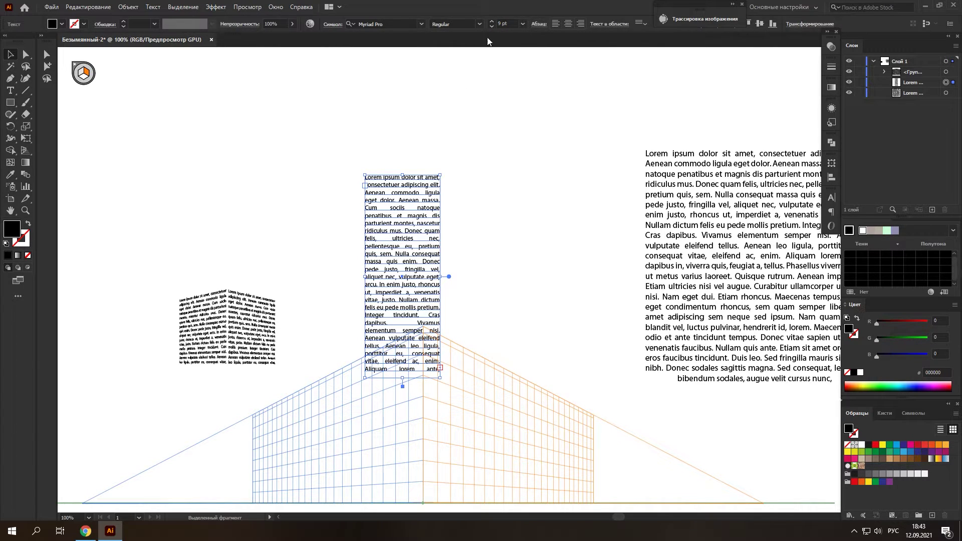
- Copy the column to its right and shorten both columns from the top
scroll(479, 161, "down", 3)
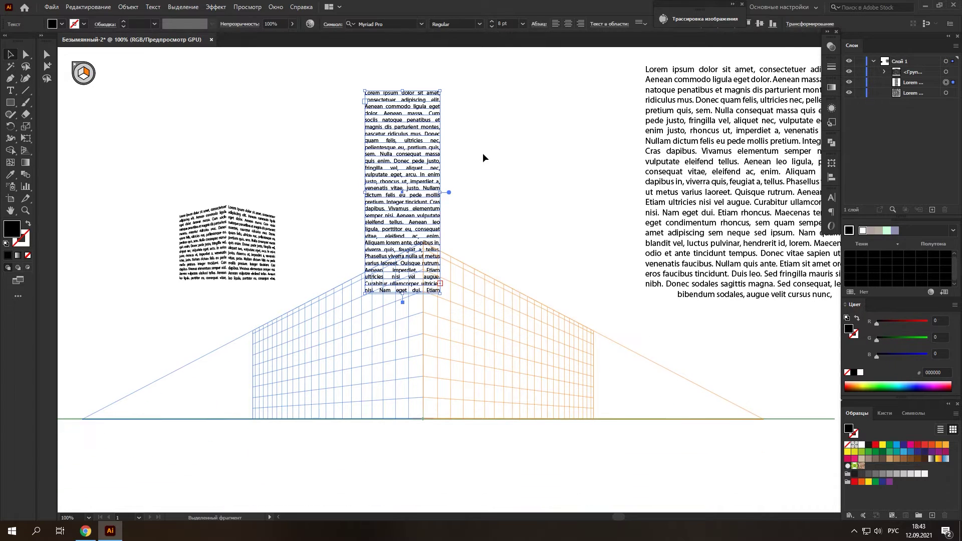
left_click_drag(400, 200, 524, 179)
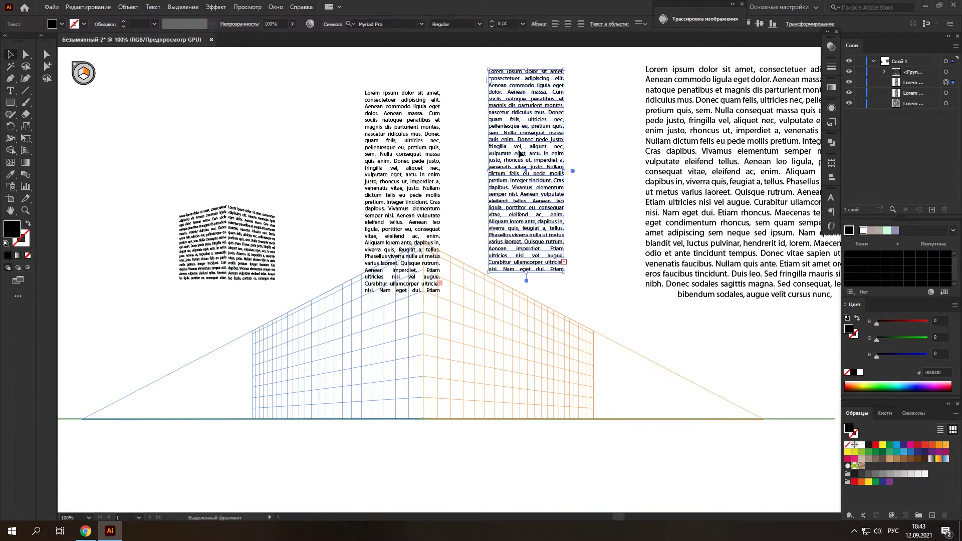
left_click(396, 167, "shift")
left_click_drag(464, 72, 464, 96)
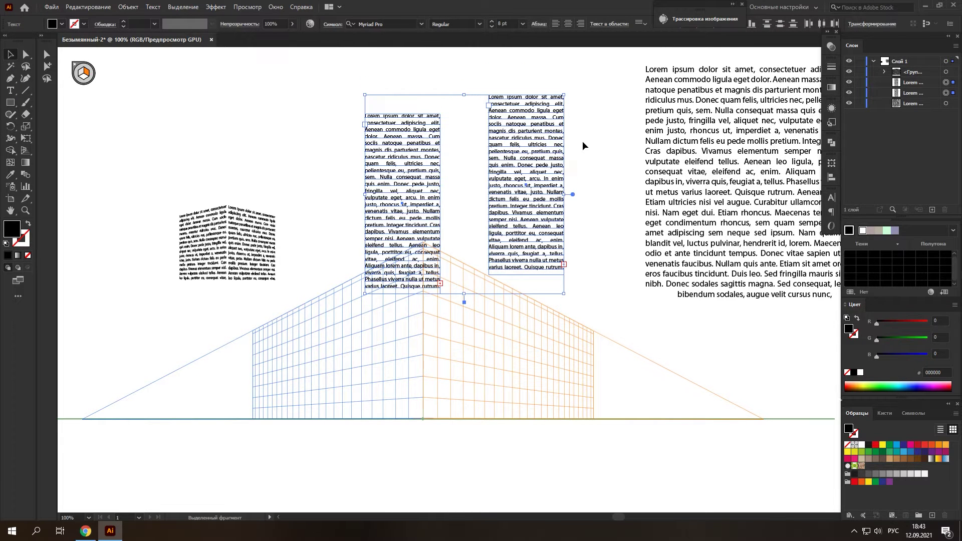
left_click(584, 138)
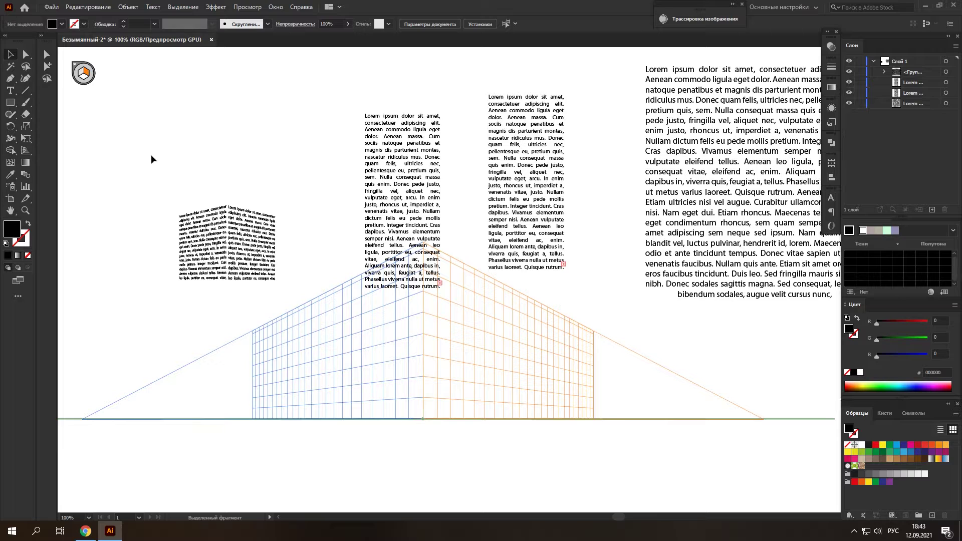
- Place the right Lorem column onto the right perspective plane
left_click(26, 151)
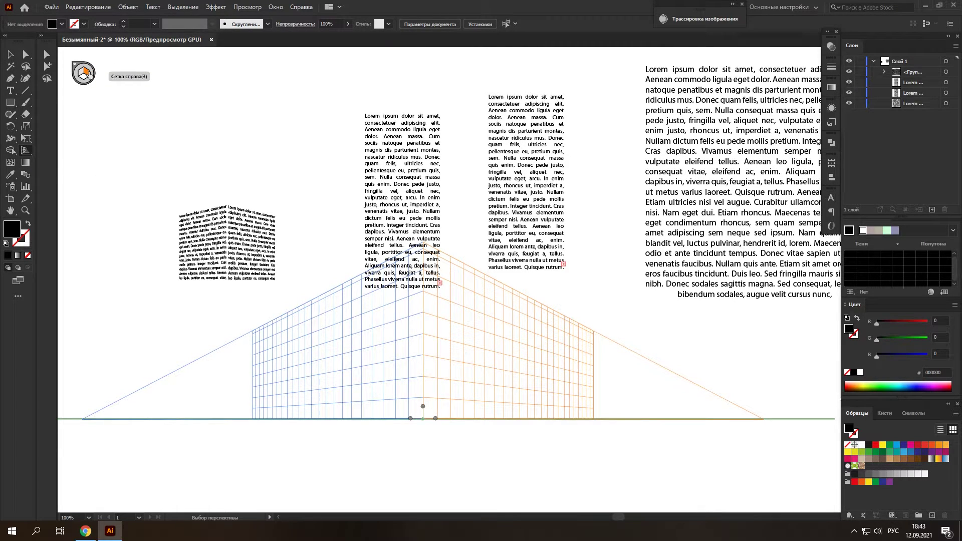
key("shift+p")
key("shift+v")
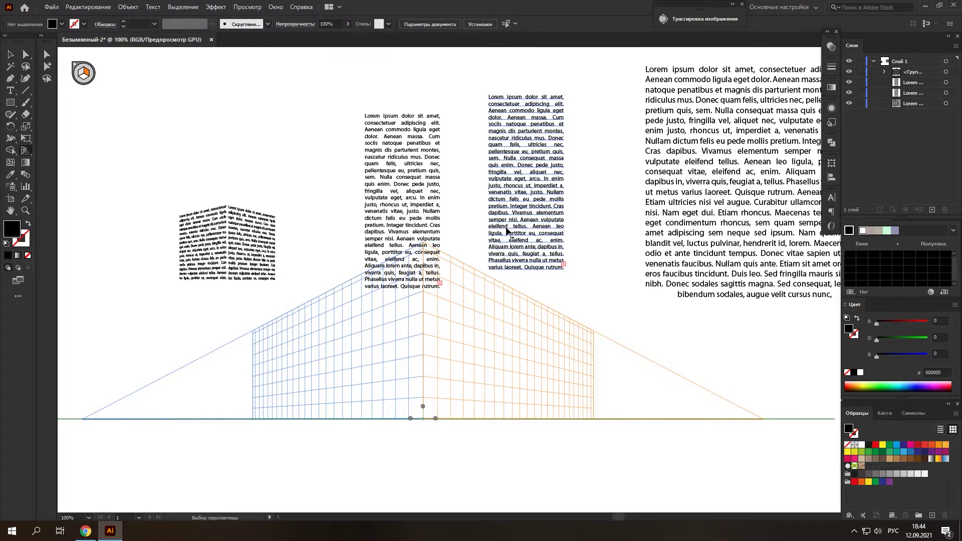
left_click_drag(523, 231, 447, 380)
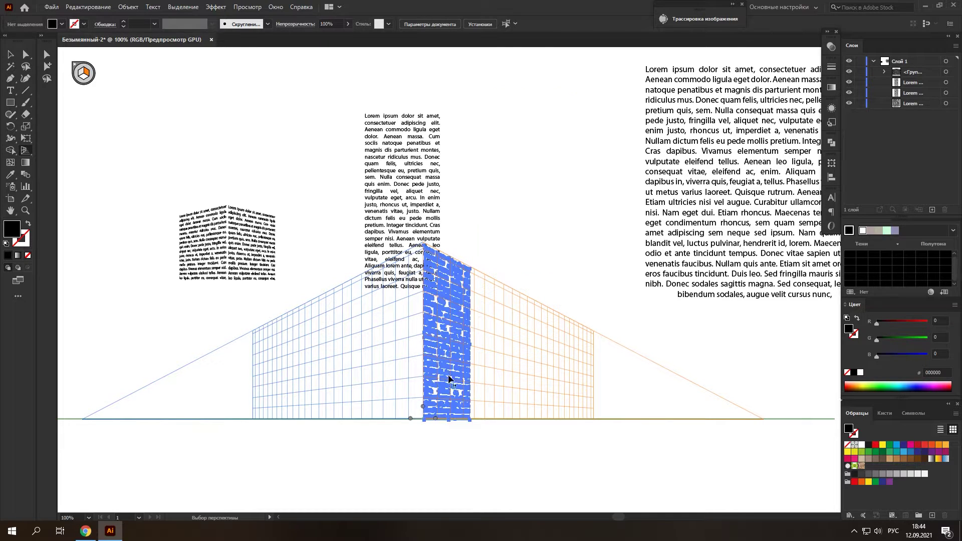
left_click(499, 233)
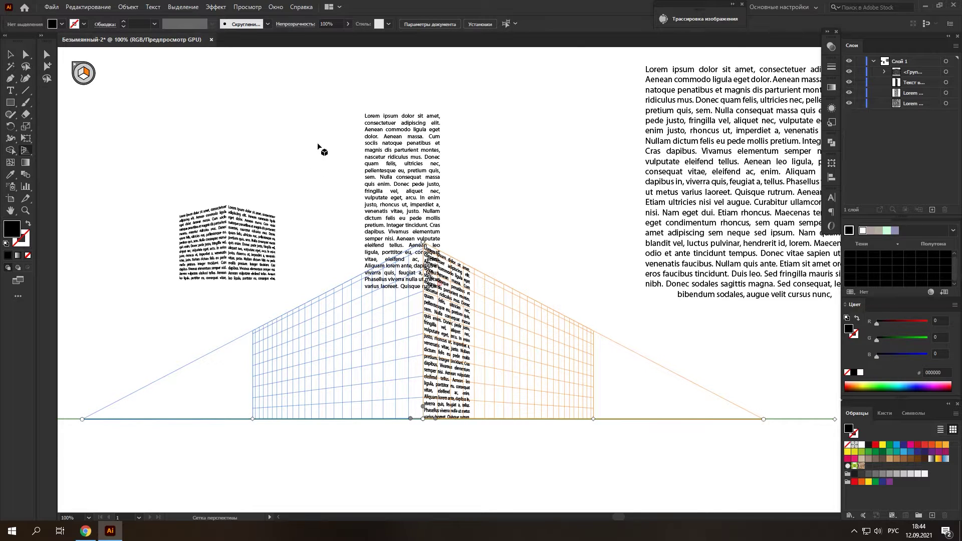
- Place the other column on the left plane, aligning its baseline with the right face at the corner
key("shift+v")
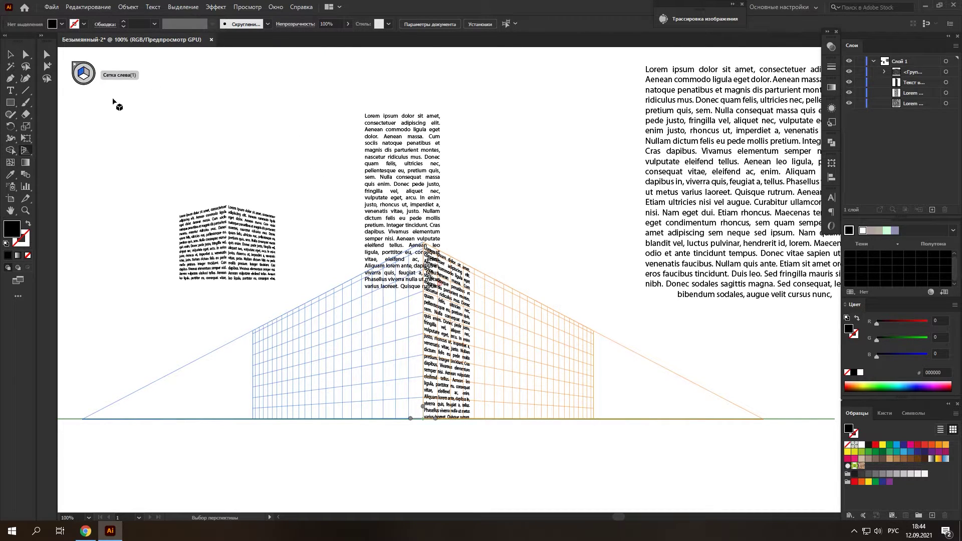
mouse_move(397, 196)
left_mouse_down()
mouse_move(379, 301)
mouse_move(393, 328)
left_mouse_up()
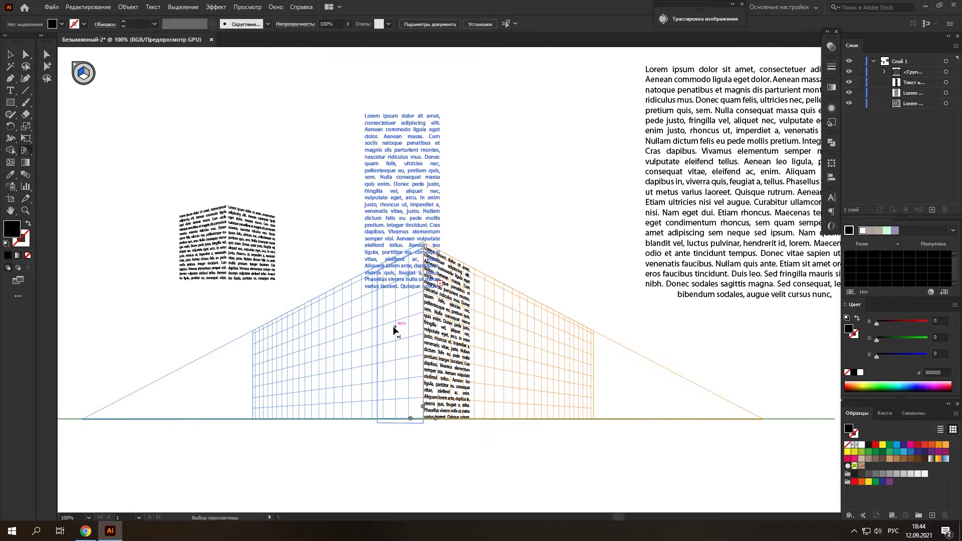
left_click_drag(394, 328, 398, 354)
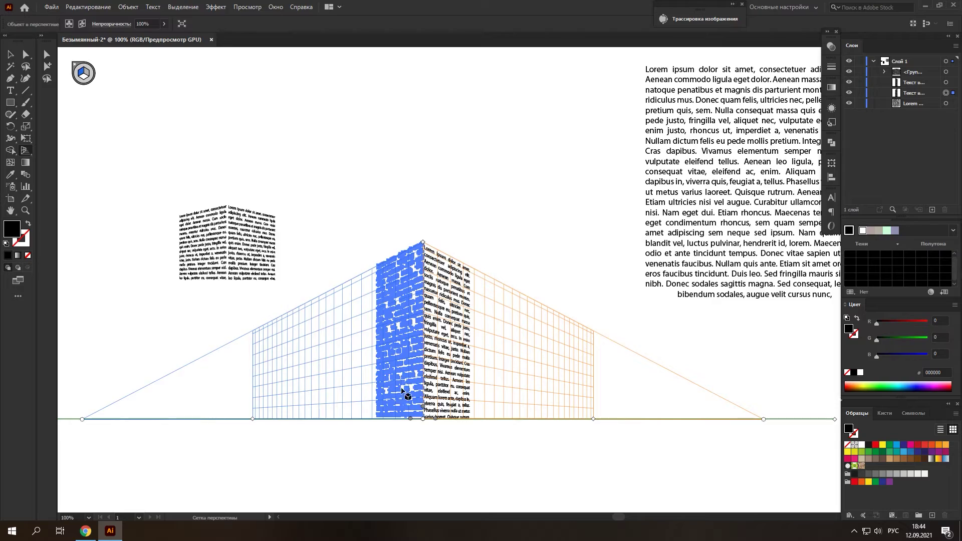
scroll(409, 401, "up", 3)
scroll(469, 403, "up", 2)
scroll(468, 402, "up", 1)
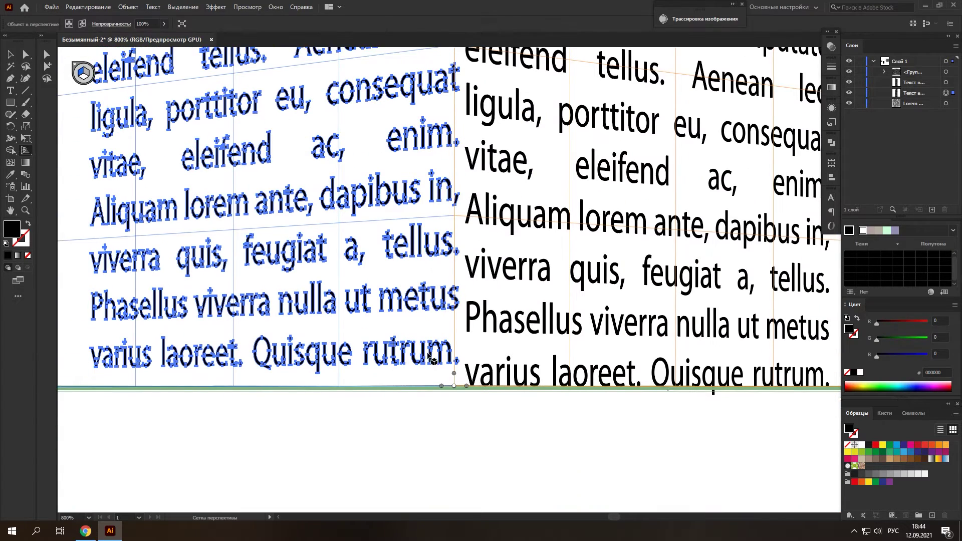
left_click_drag(425, 367, 426, 377)
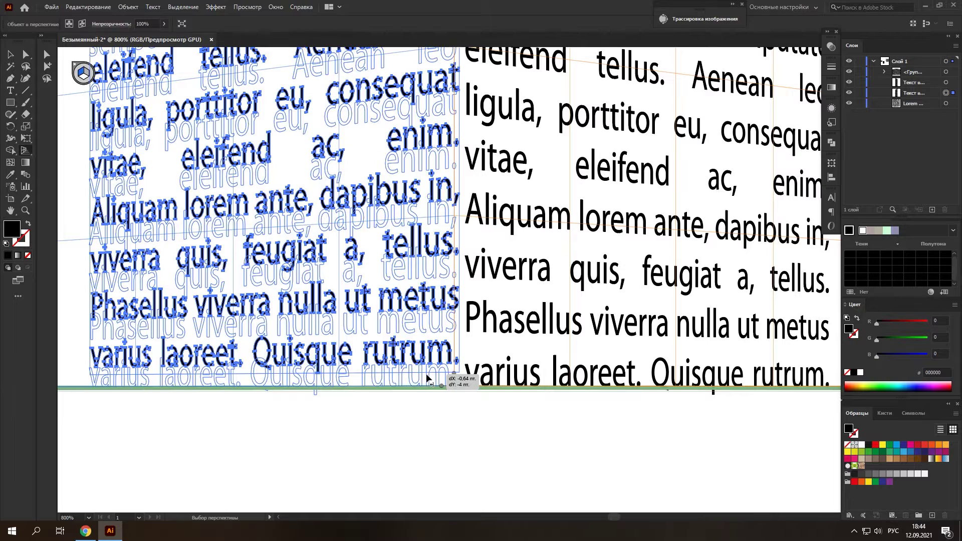
left_click_drag(426, 377, 427, 377)
left_click(431, 441)
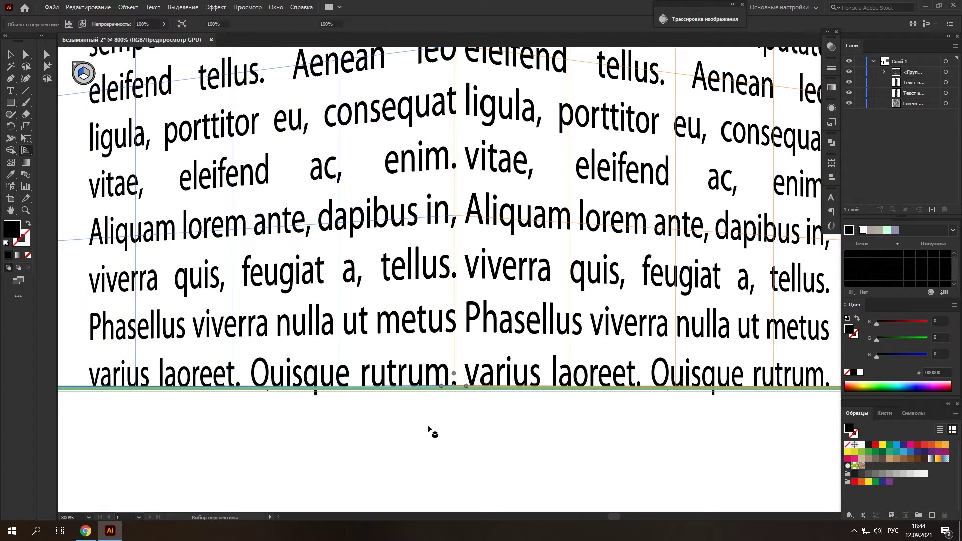
scroll(438, 373, "down", 2)
scroll(438, 373, "down", 1)
scroll(439, 377, "down", 1)
scroll(440, 378, "up", 3)
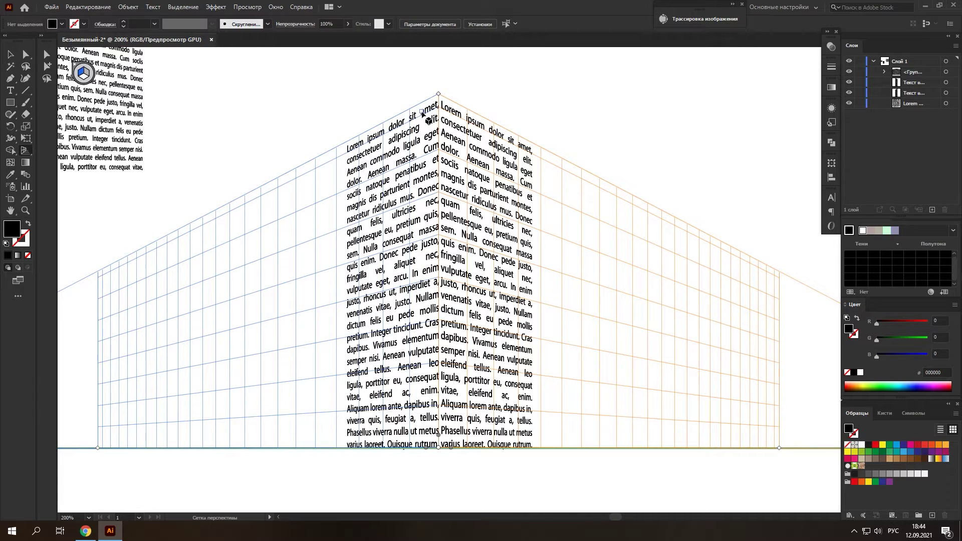
- Draw perspective rectangles over the left and right text faces and select both
left_click(10, 102)
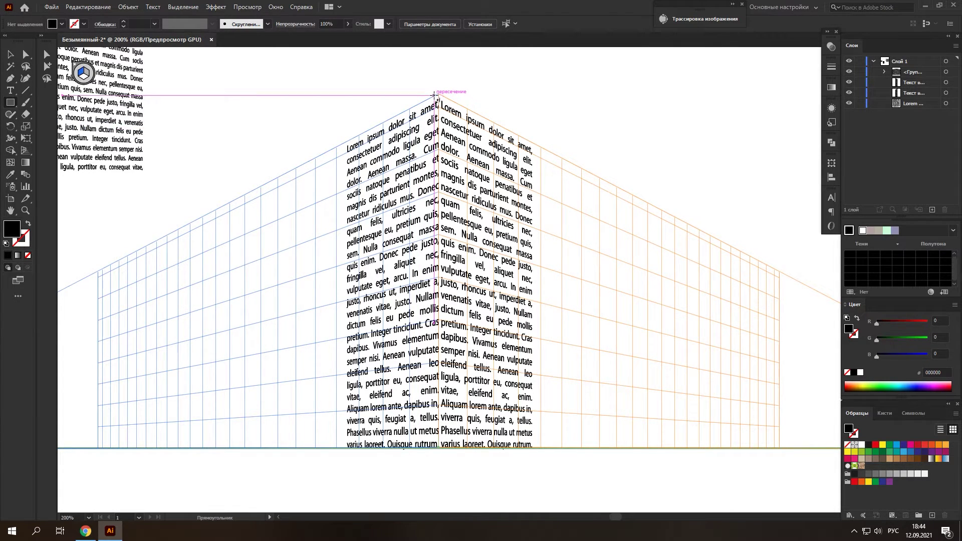
mouse_move(440, 94)
left_mouse_down()
mouse_move(400, 348)
mouse_move(347, 452)
left_mouse_up()
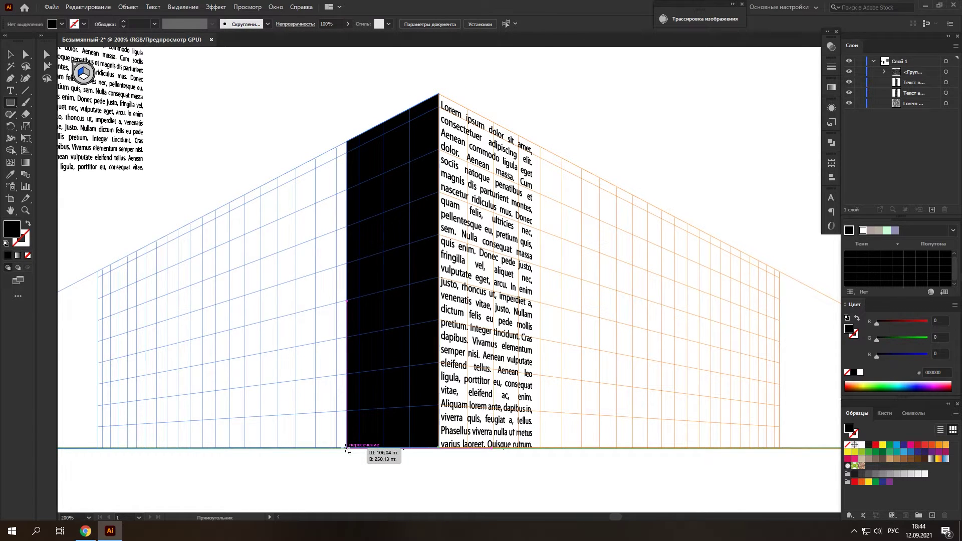
key("shift+v")
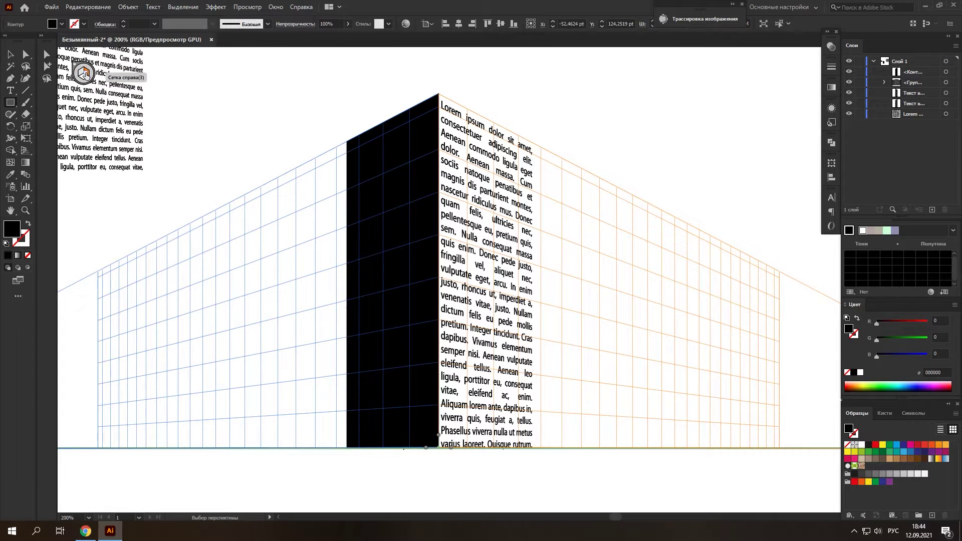
left_click(83, 72)
key("m")
left_click_drag(440, 95, 537, 449)
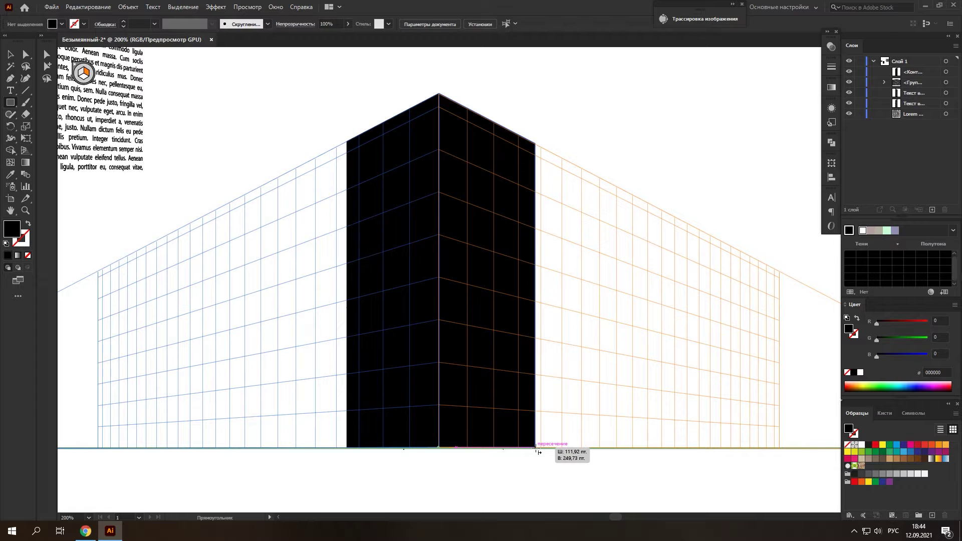
left_click(14, 56)
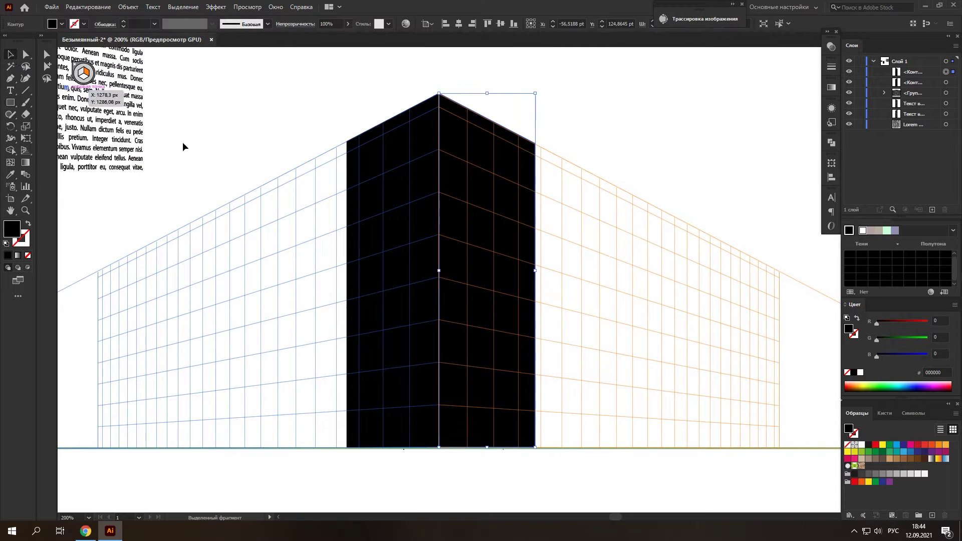
left_click(956, 82)
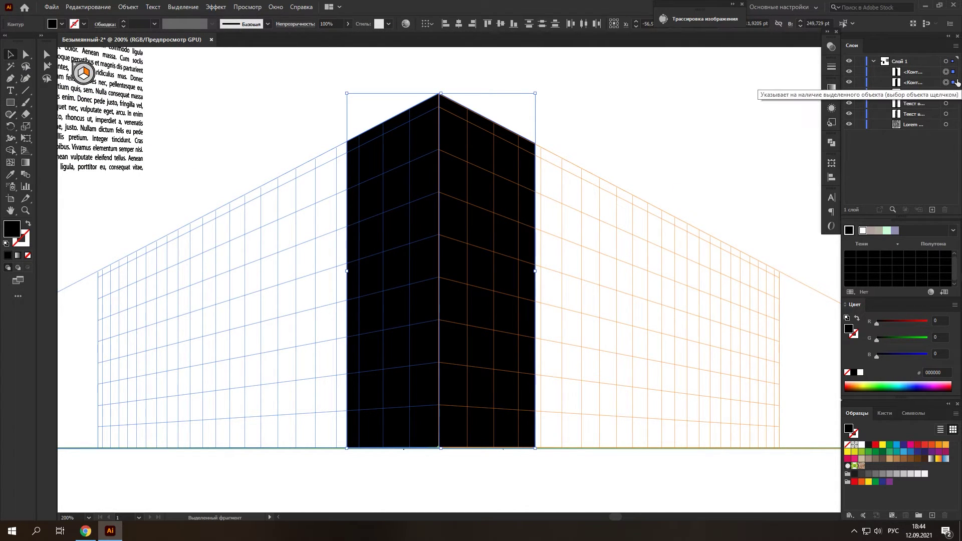
- Fill the face rectangles white, group them behind the text, and group them with the text faces
left_click(861, 374)
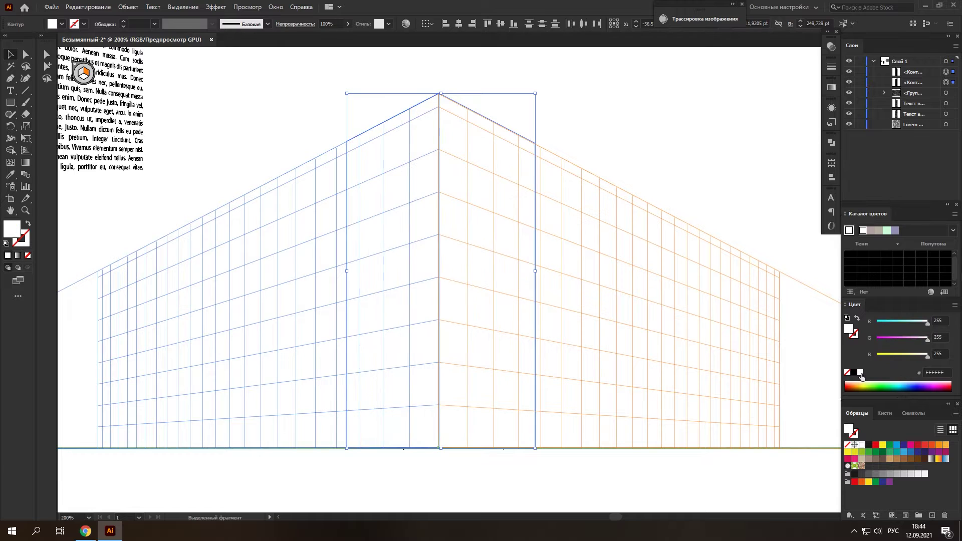
key("ctrl+g")
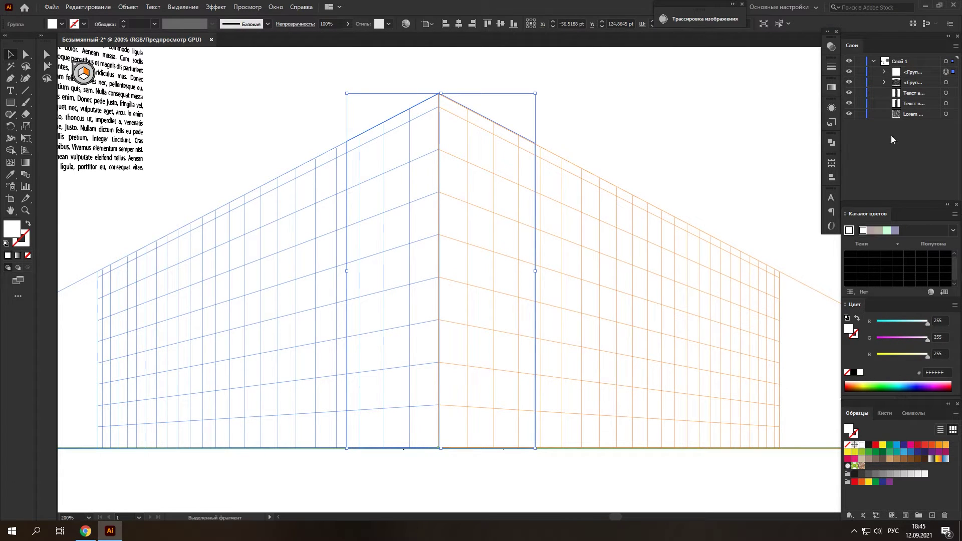
left_click_drag(897, 74, 905, 118)
left_click_drag(560, 91, 371, 290)
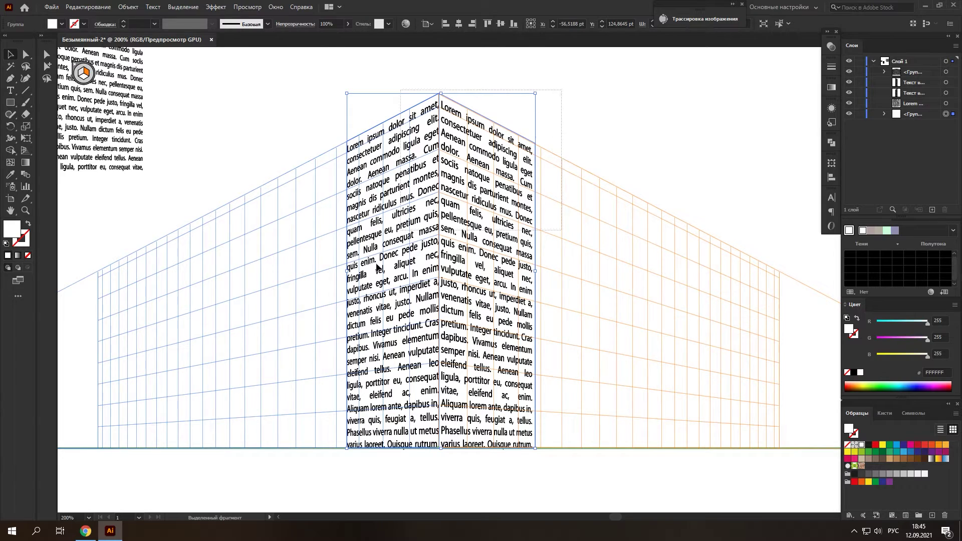
key("ctrl+g")
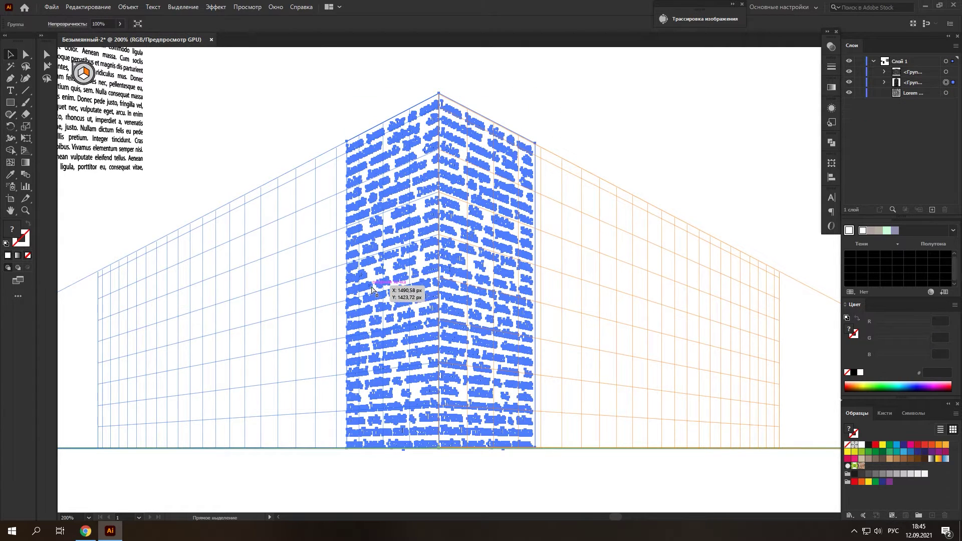
- Move the text building up off the grid past the warning, and shift the spare paragraph left
scroll(442, 335, "up", 5)
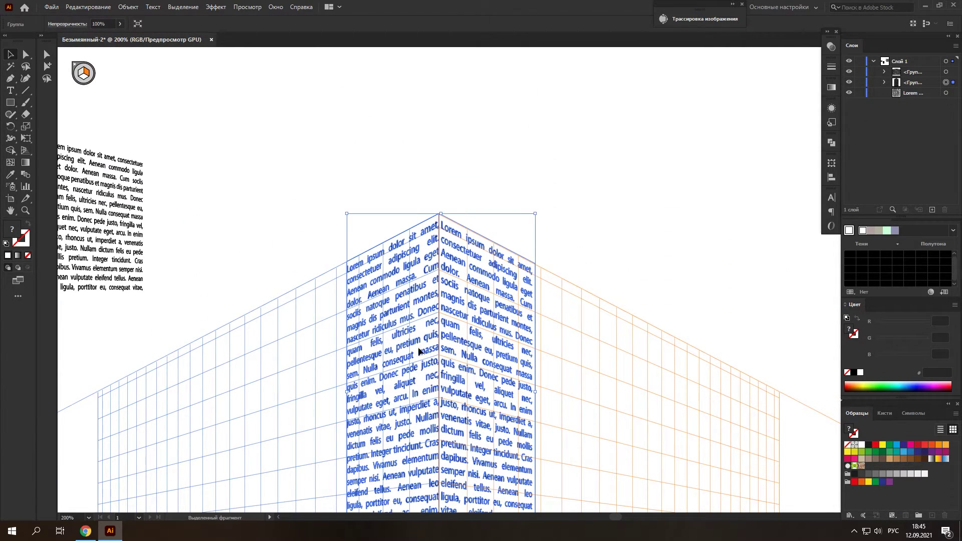
left_click_drag(418, 347, 171, 111)
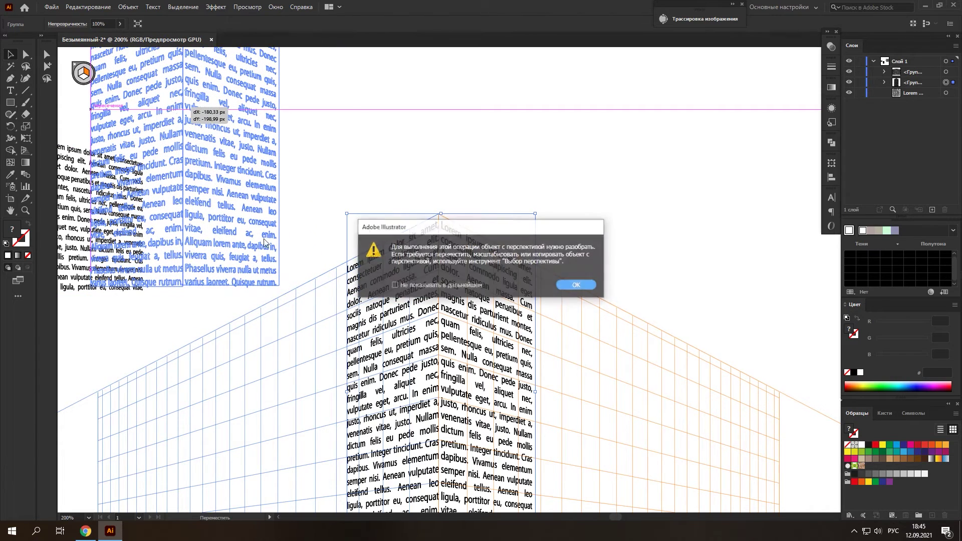
left_click(587, 289)
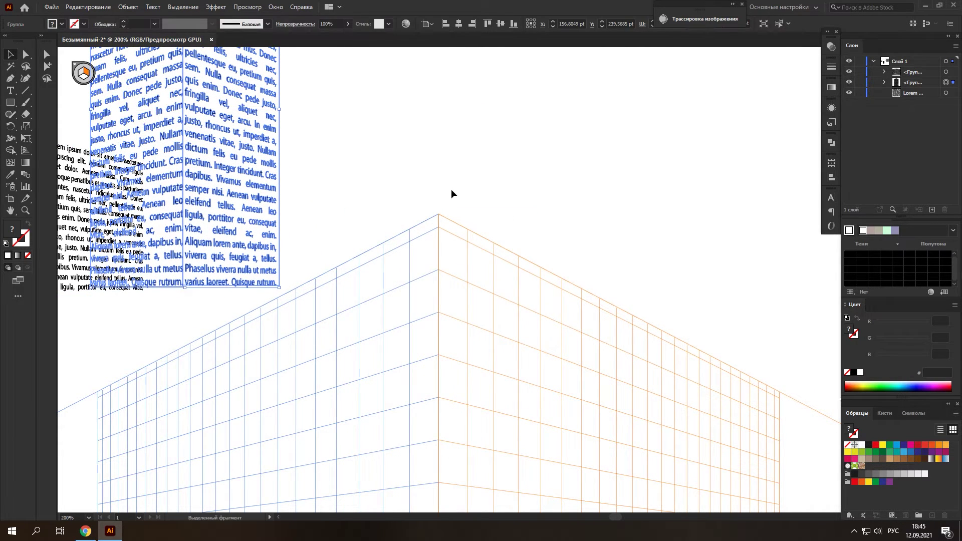
scroll(451, 188, "down", 2)
left_click(434, 171)
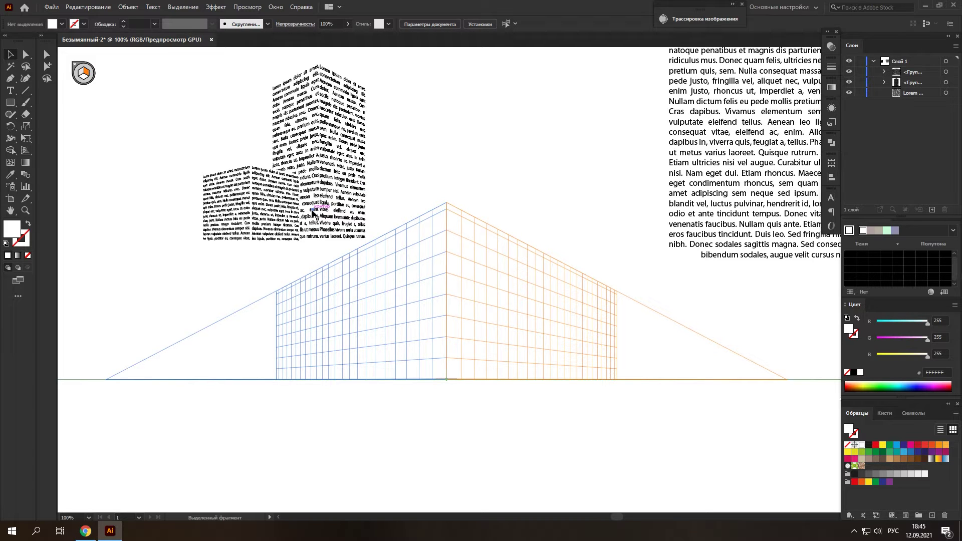
scroll(555, 220, "right", 2)
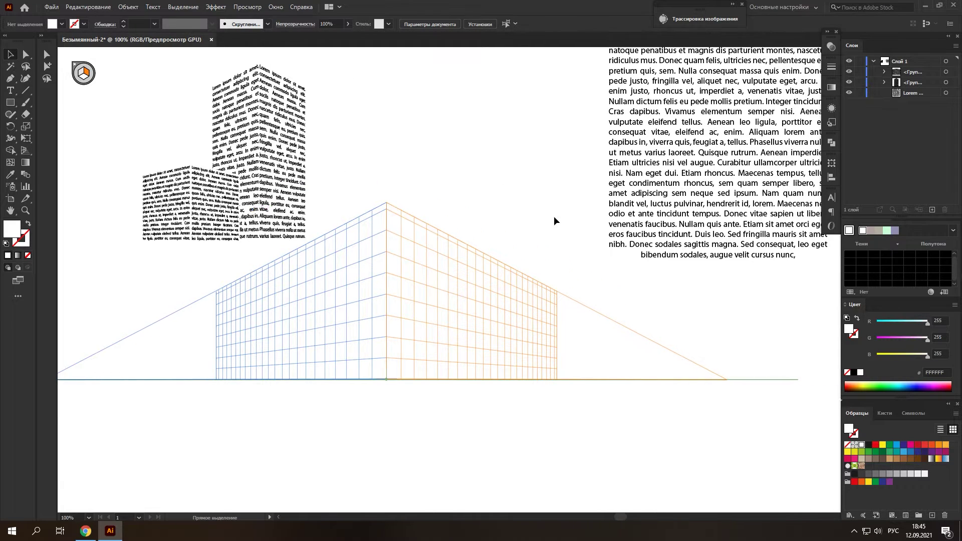
scroll(554, 219, "up", 2)
left_click_drag(580, 173, 345, 159)
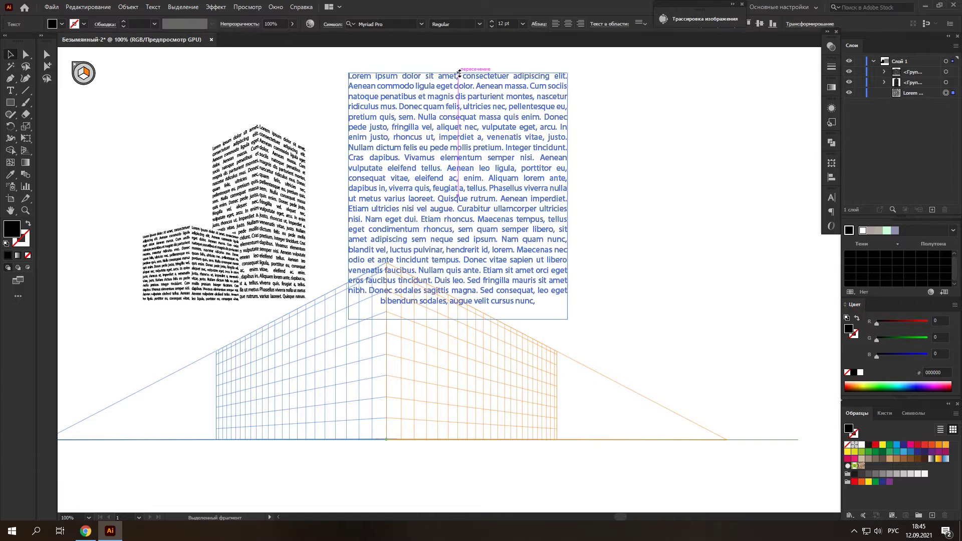
- Move the Lorem paragraph down above the grid and narrow it so the text reflows
left_click_drag(455, 78, 434, 181)
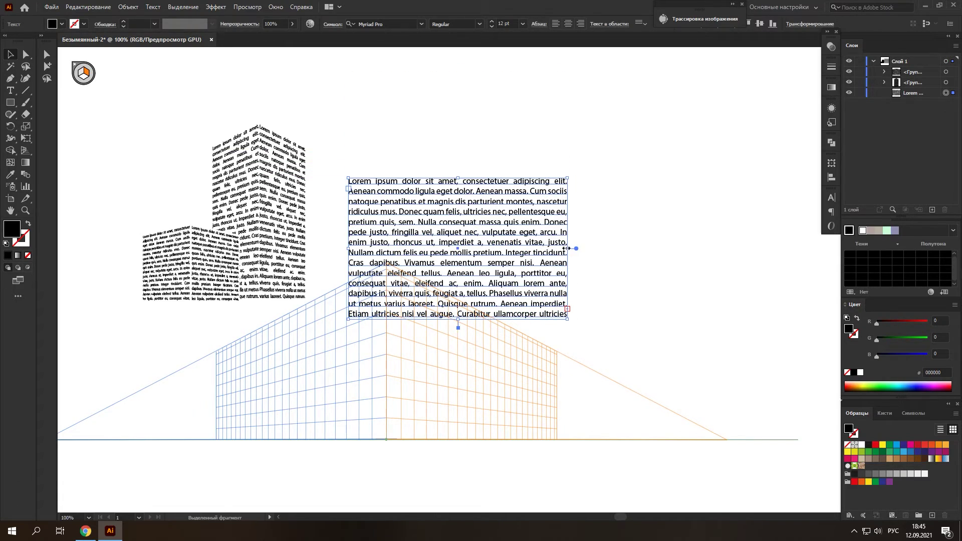
mouse_move(567, 250)
left_mouse_down()
mouse_move(480, 249)
mouse_move(504, 249)
left_mouse_up()
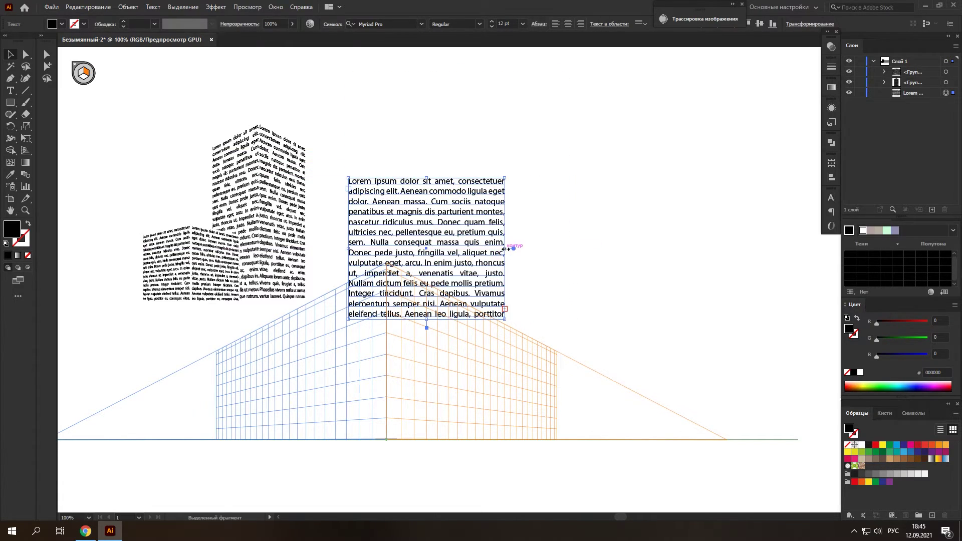
left_click_drag(403, 250, 377, 236)
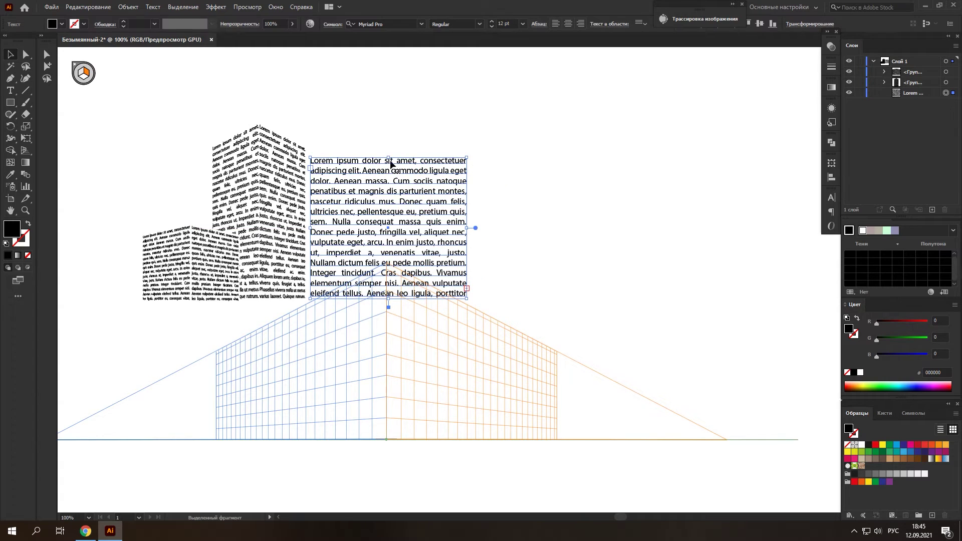
left_click_drag(388, 160, 387, 193)
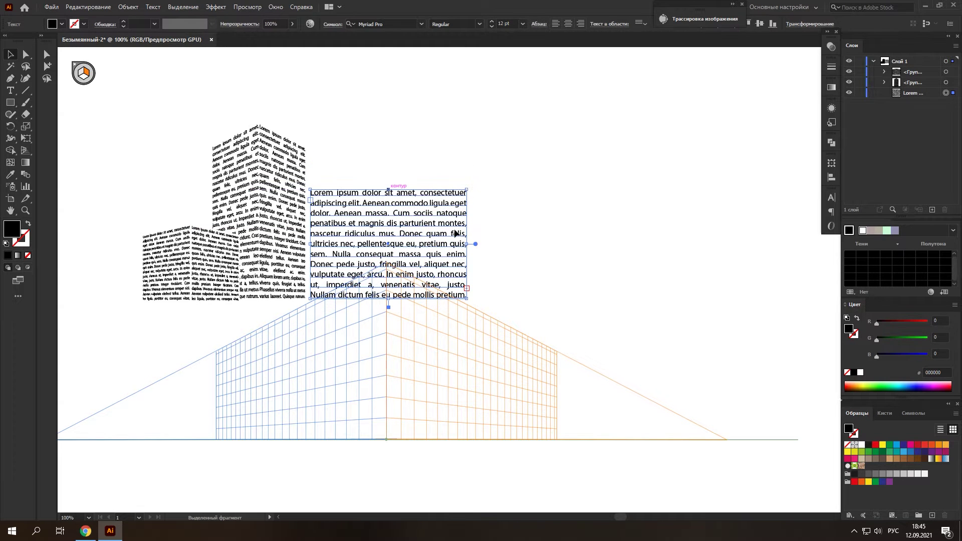
left_click_drag(466, 247, 461, 246)
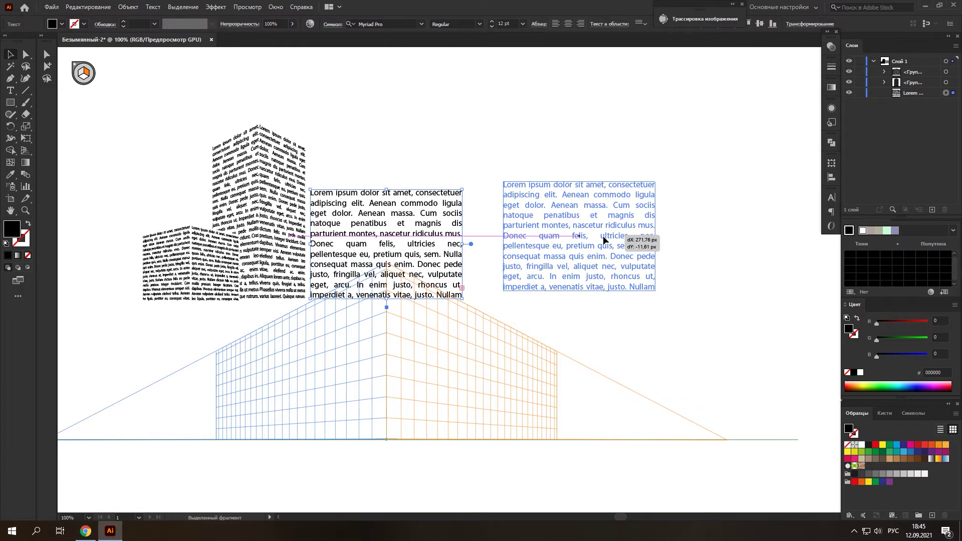
- Alt-drag a duplicate beside it and narrow the left copy into a slim column
left_click_drag(444, 261, 635, 253)
left_click_drag(578, 241, 410, 240)
left_click_drag(339, 235, 410, 236)
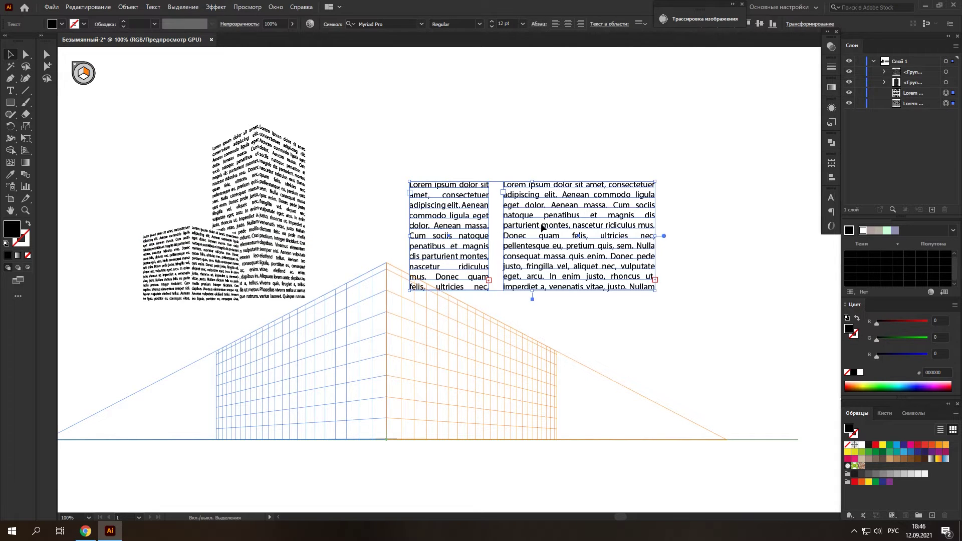
left_click(706, 228)
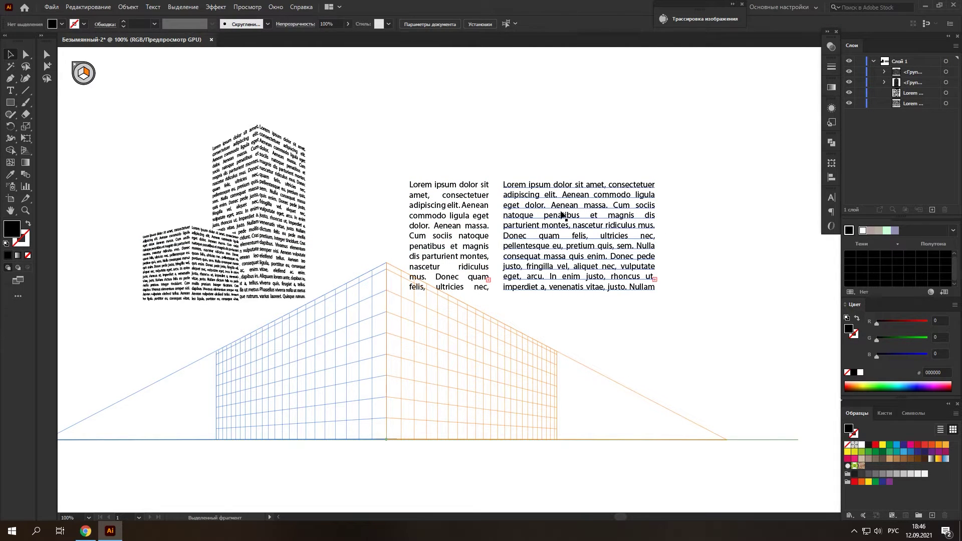
- Place the wide paragraph onto the right perspective plane
left_click(25, 150)
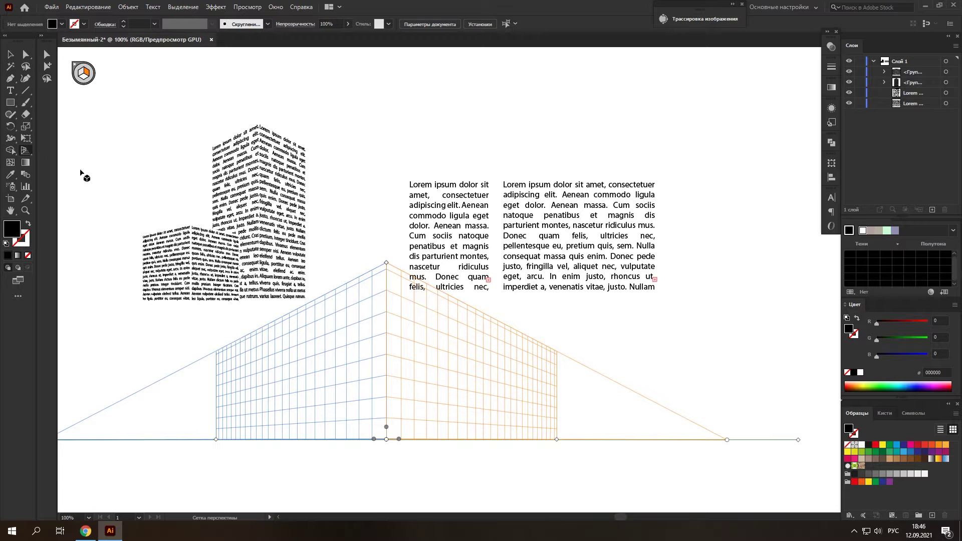
key("shift+v")
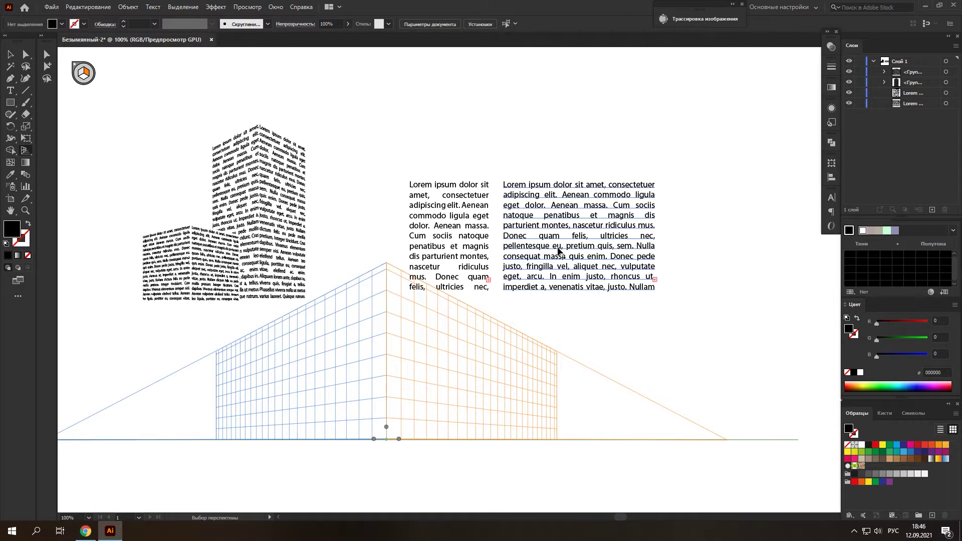
left_click_drag(559, 251, 424, 404)
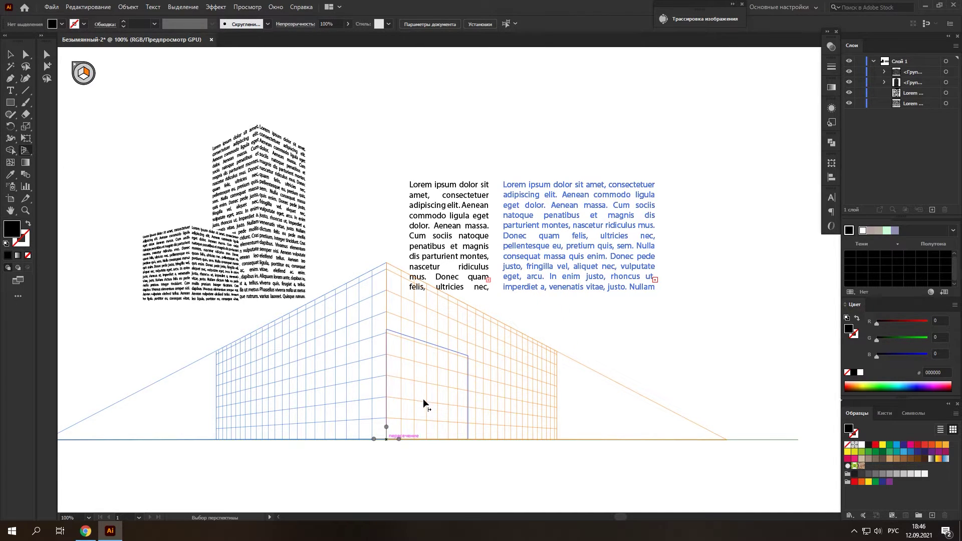
left_click_drag(424, 403, 422, 402)
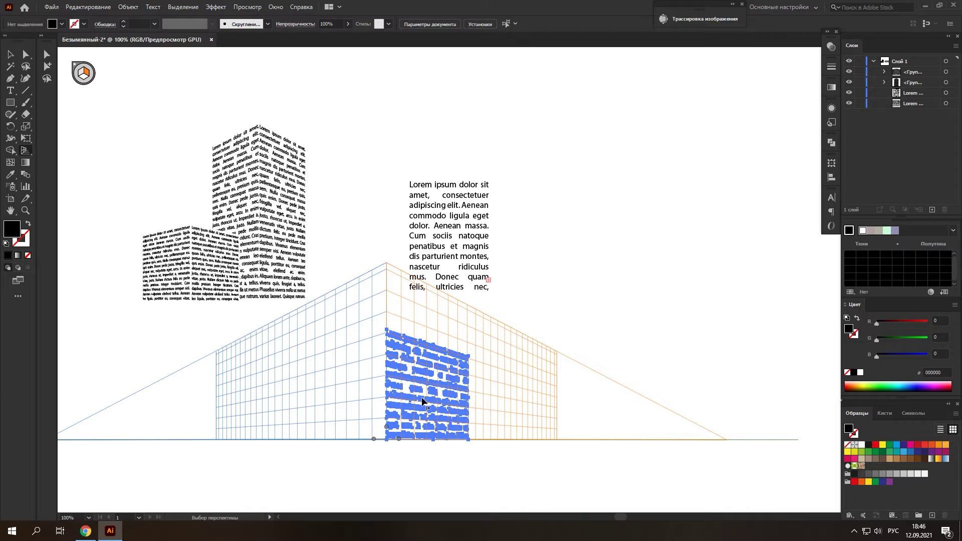
key("shift+p")
left_click(557, 305)
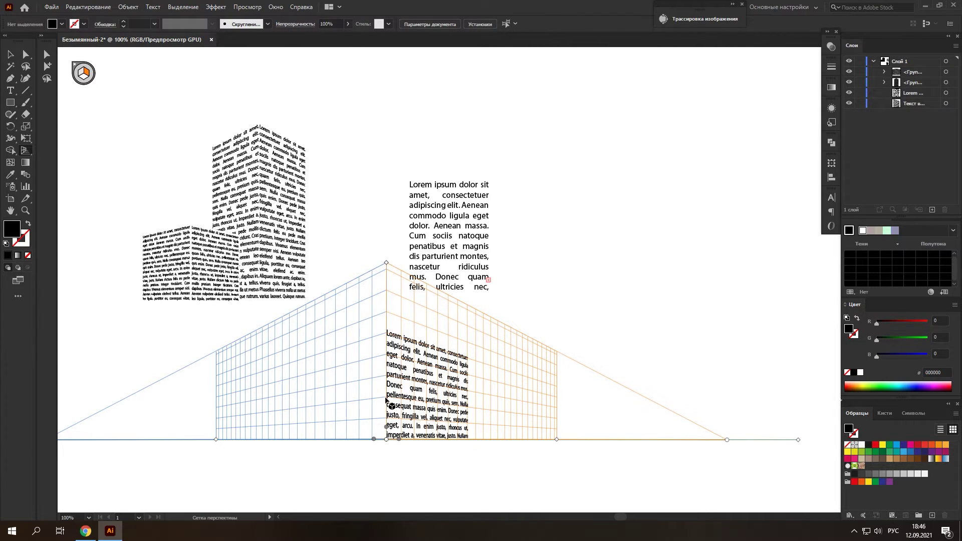
- Make the left plane active and move the slim column onto it
left_click(79, 76)
key("shift+v")
left_click_drag(462, 231, 366, 378)
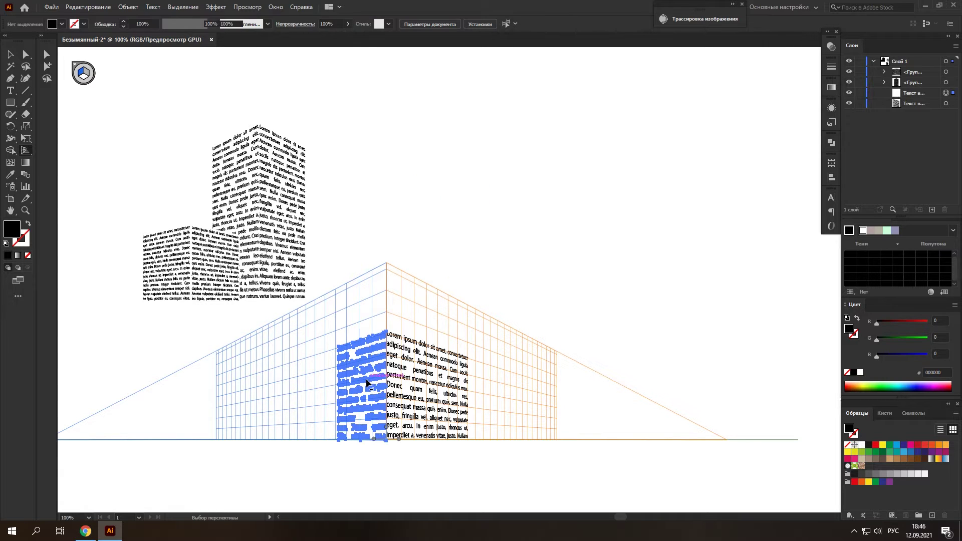
- Zoom in and nudge the left-face column until it meets the right face flush at the corner
scroll(399, 379, "up", 2, "alt")
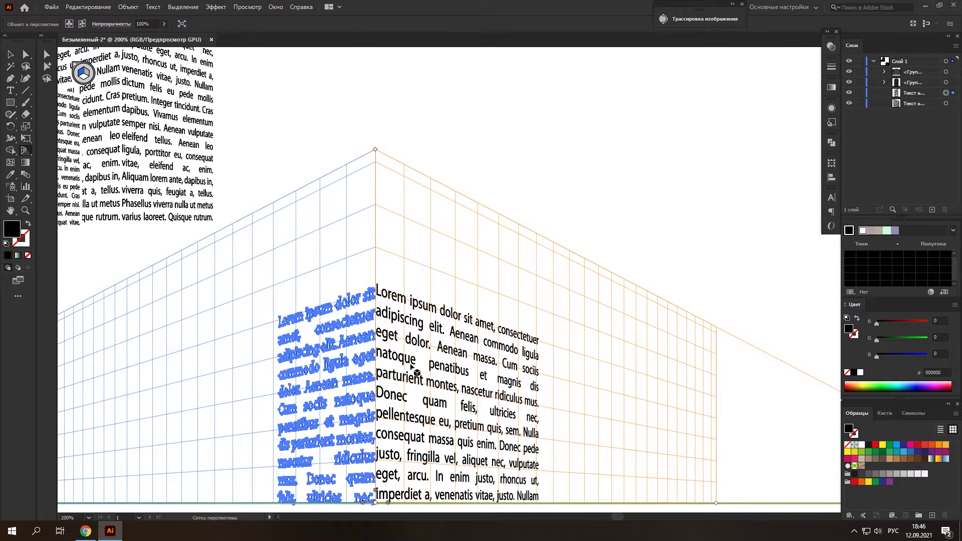
scroll(413, 364, "up", 1)
scroll(411, 371, "up", 2, "alt")
scroll(351, 361, "down", 10)
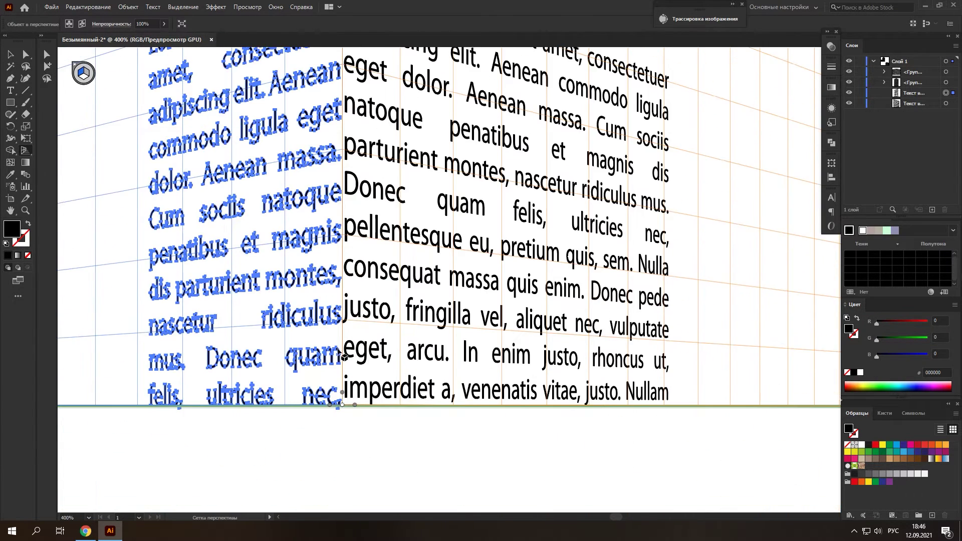
scroll(336, 381, "down", 1)
scroll(336, 394, "up", 2, "alt")
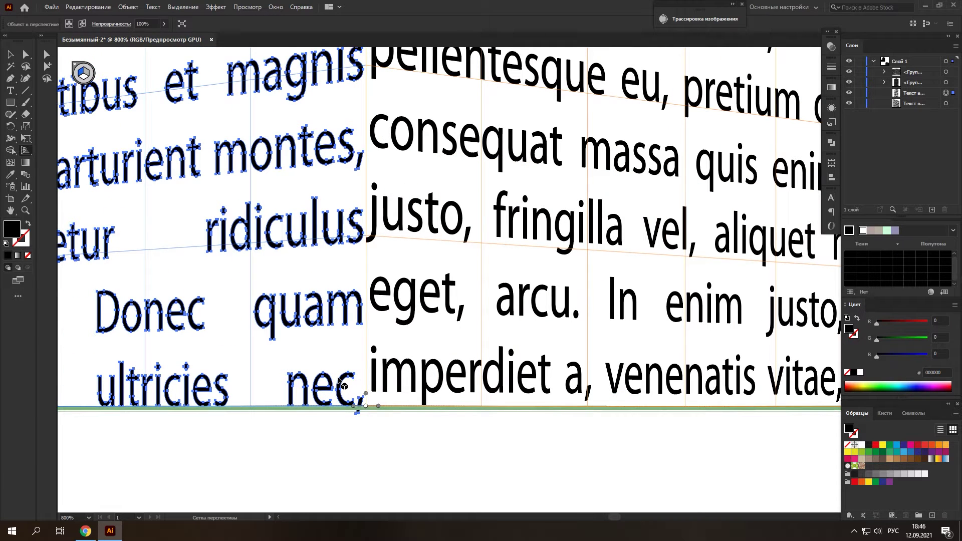
left_click_drag(334, 377, 336, 375)
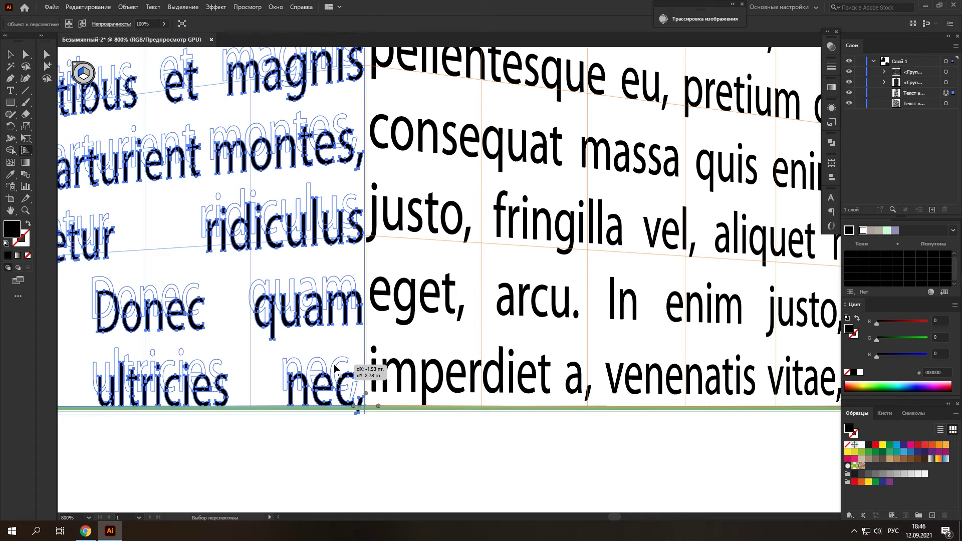
left_click_drag(336, 373, 332, 372)
scroll(372, 392, "down", 2, "alt")
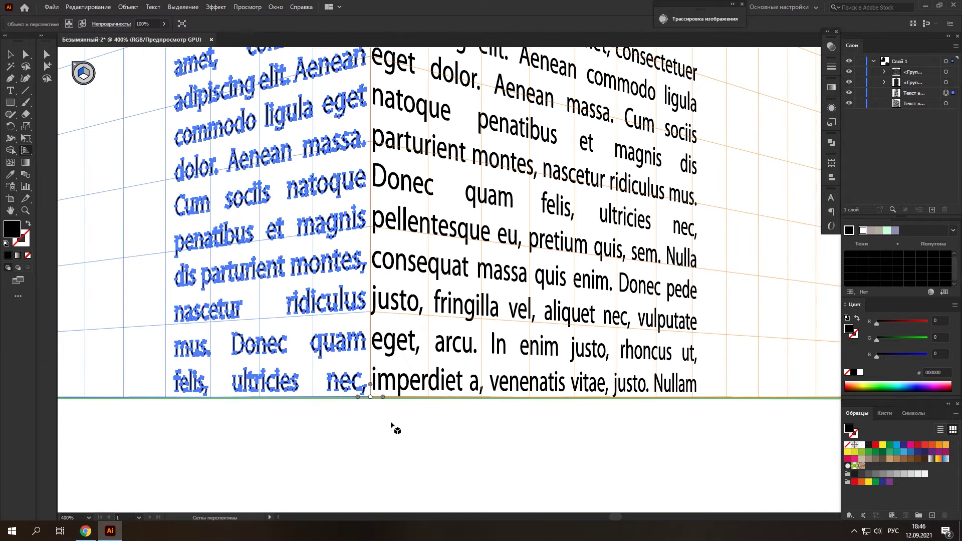
left_click(393, 425)
scroll(393, 425, "up", 3)
scroll(372, 341, "down", 1, "alt")
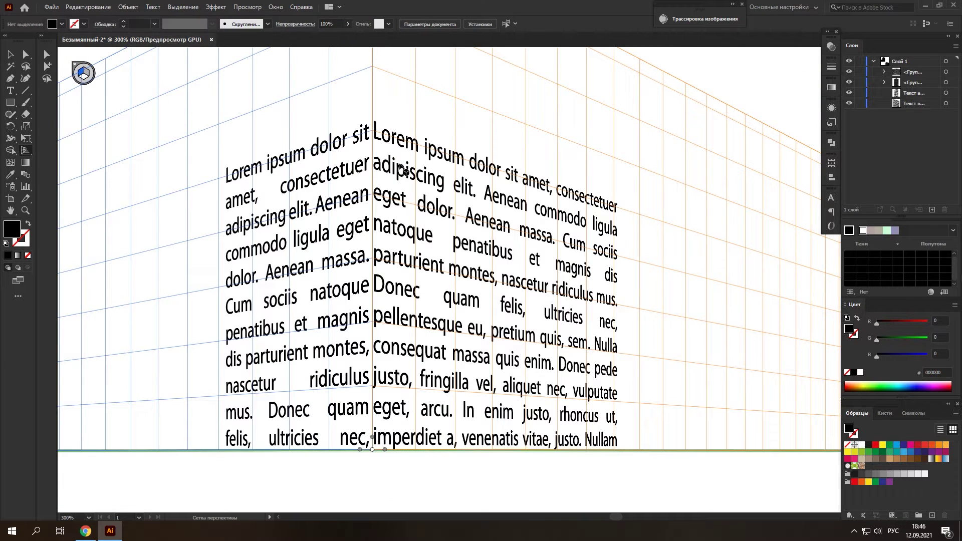
left_click(10, 104)
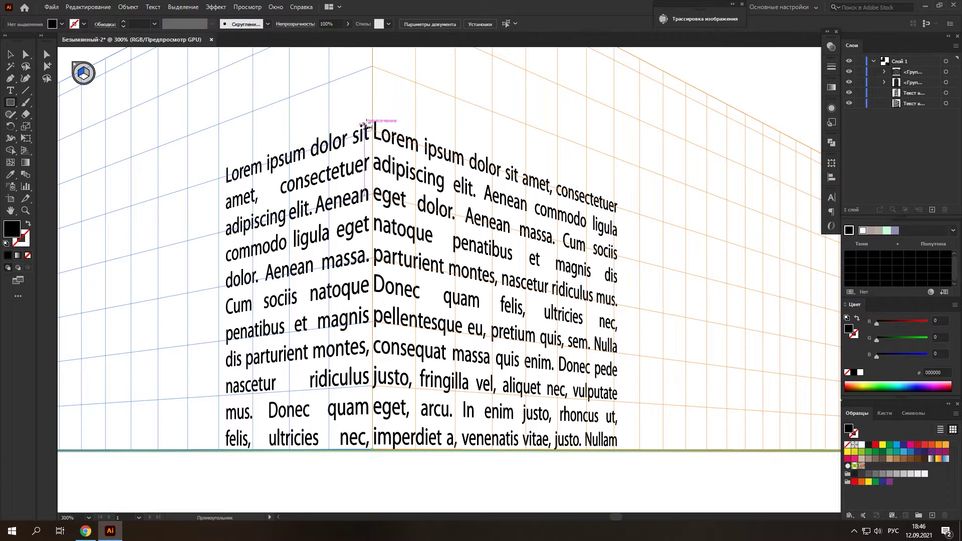
- Draw a perspective rectangle over the left face and raise its top edge
left_click_drag(372, 123, 219, 449)
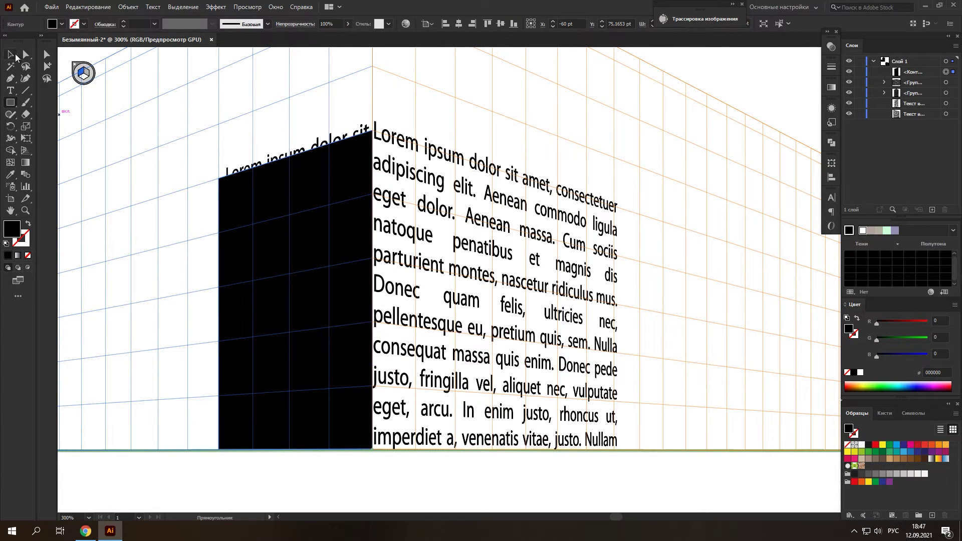
key("v")
left_click(333, 168)
left_click_drag(295, 130, 296, 117)
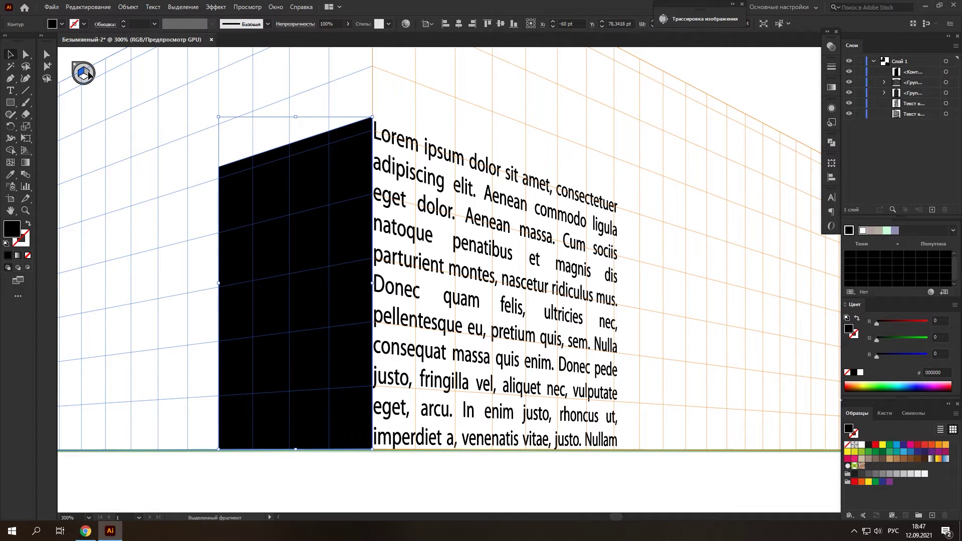
key("ctrl+shift+a")
- Draw a matching rectangle over the right-hand text and select both black faces
left_click(29, 151)
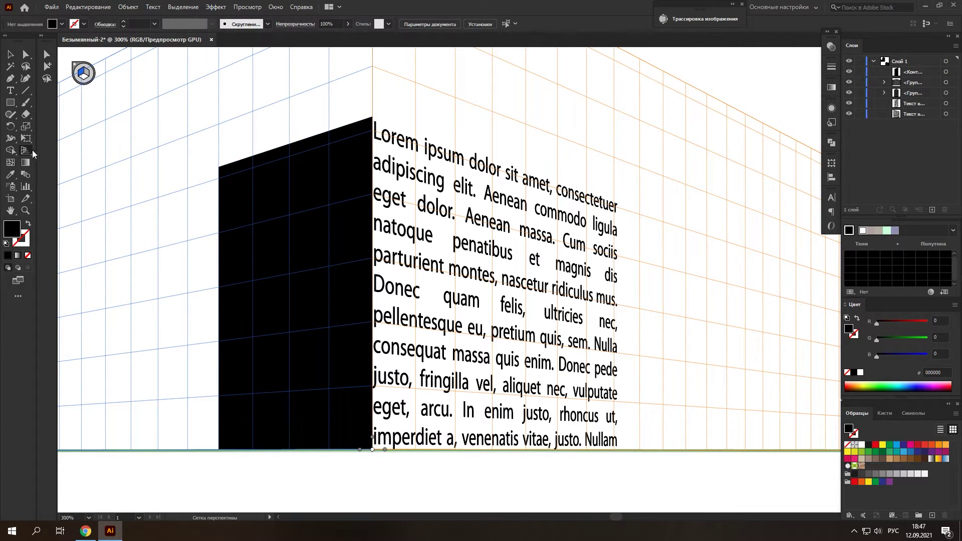
left_click(11, 102)
mouse_move(373, 119)
left_mouse_down()
mouse_move(428, 232)
mouse_move(623, 451)
left_mouse_up()
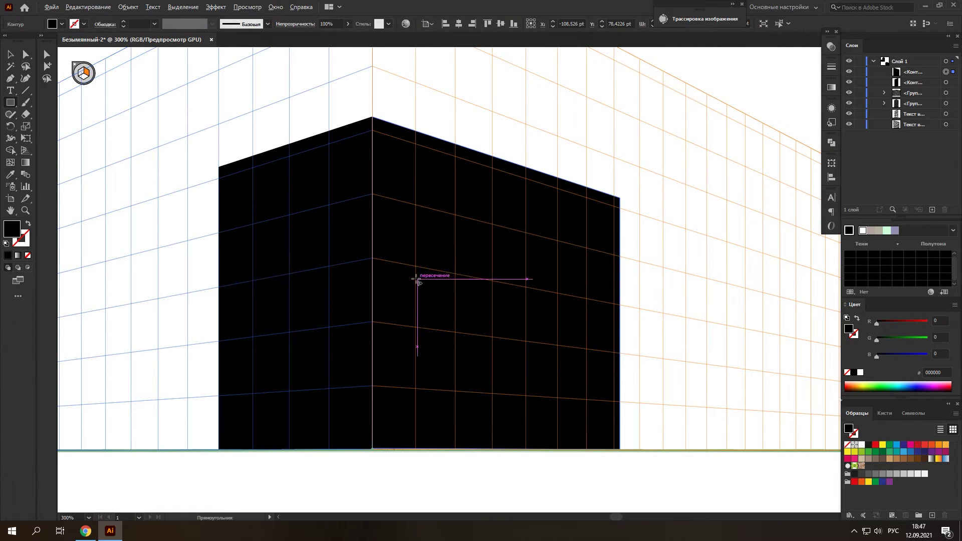
scroll(415, 279, "down", 2)
left_click(12, 51)
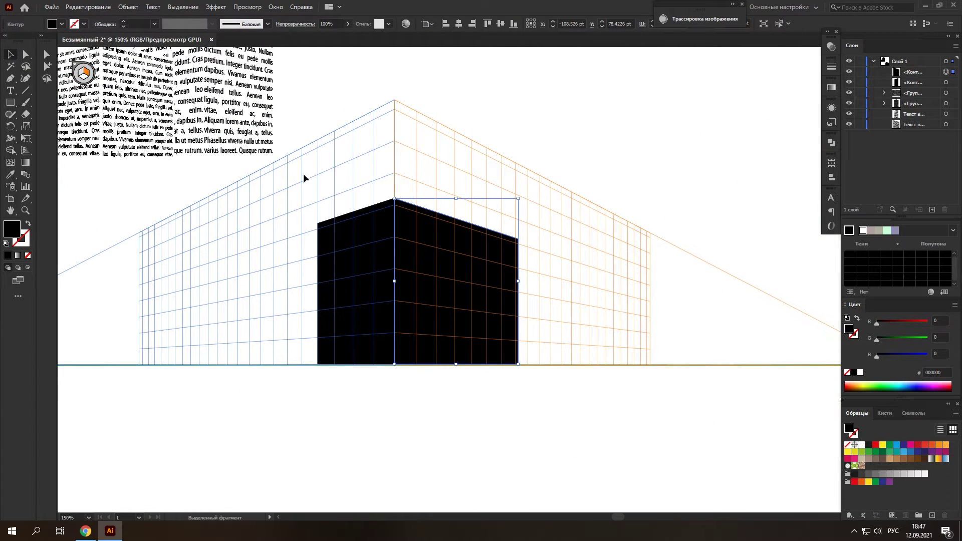
left_click(375, 263, "shift")
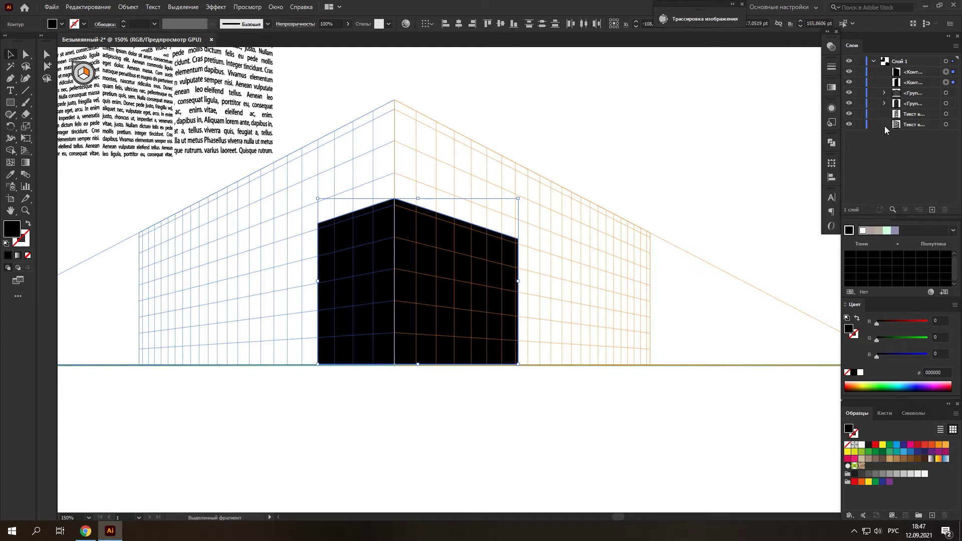
- Fill both building faces white, group them, and move the group beneath the text in Layers
left_click(860, 373)
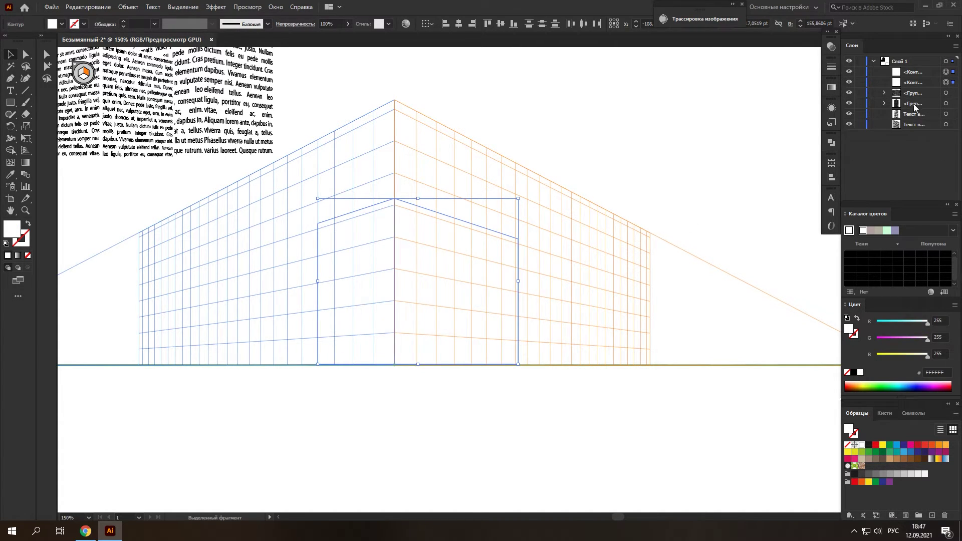
key("ctrl+g")
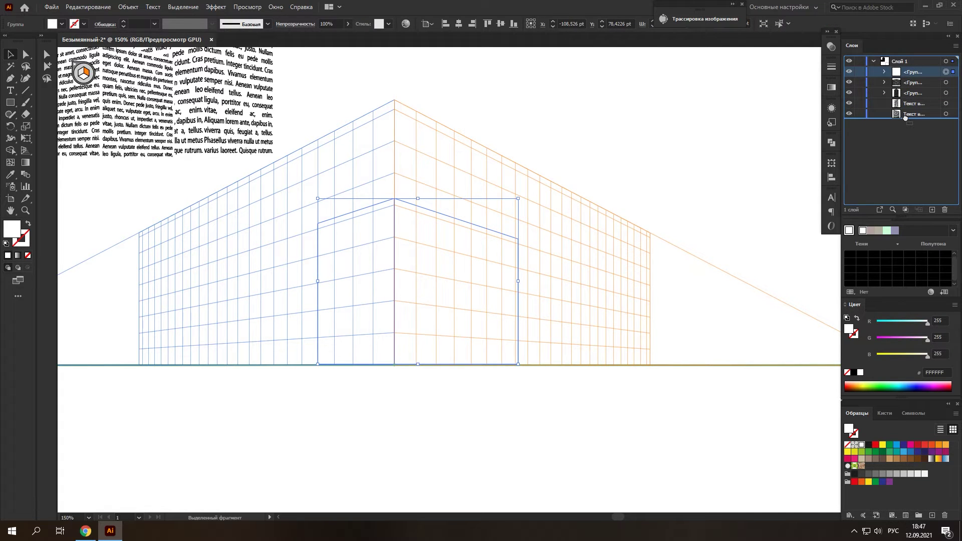
left_click_drag(898, 72, 905, 118)
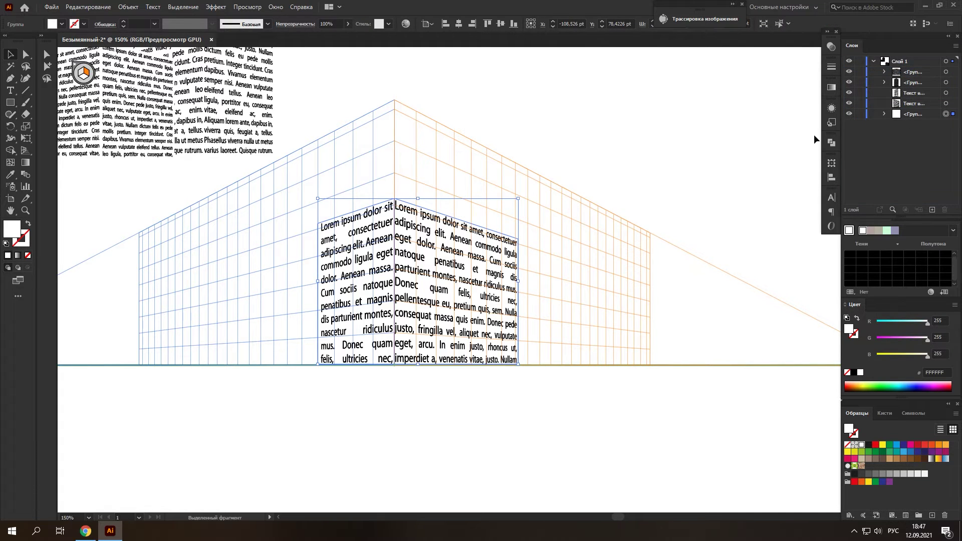
- Group the text with its white faces and move the building up-left into the skyline, accepting the perspective warning
left_click(327, 325, "ctrl")
key("ctrl+g")
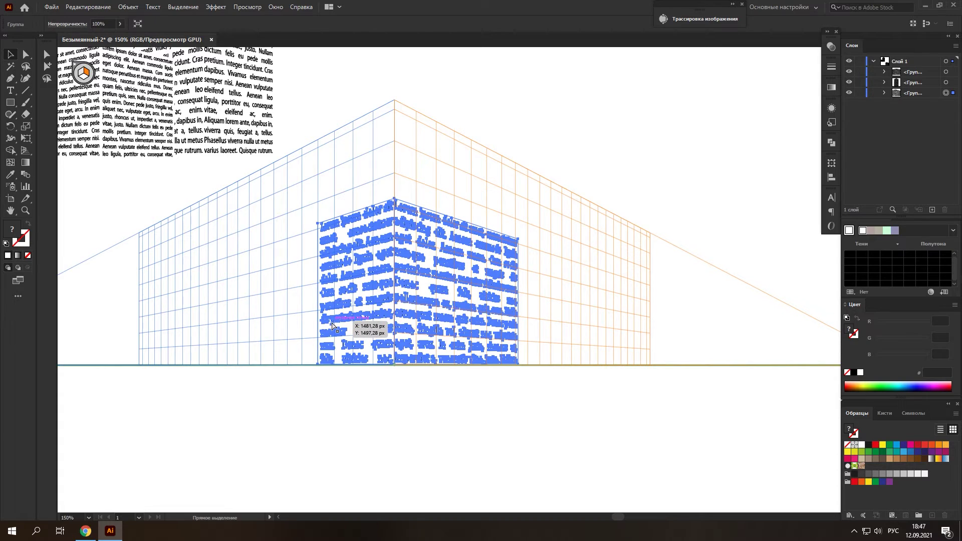
scroll(363, 336, "up", 1)
scroll(363, 335, "up", 3)
mouse_move(360, 356)
left_mouse_down()
mouse_move(279, 149)
mouse_move(287, 156)
left_mouse_up()
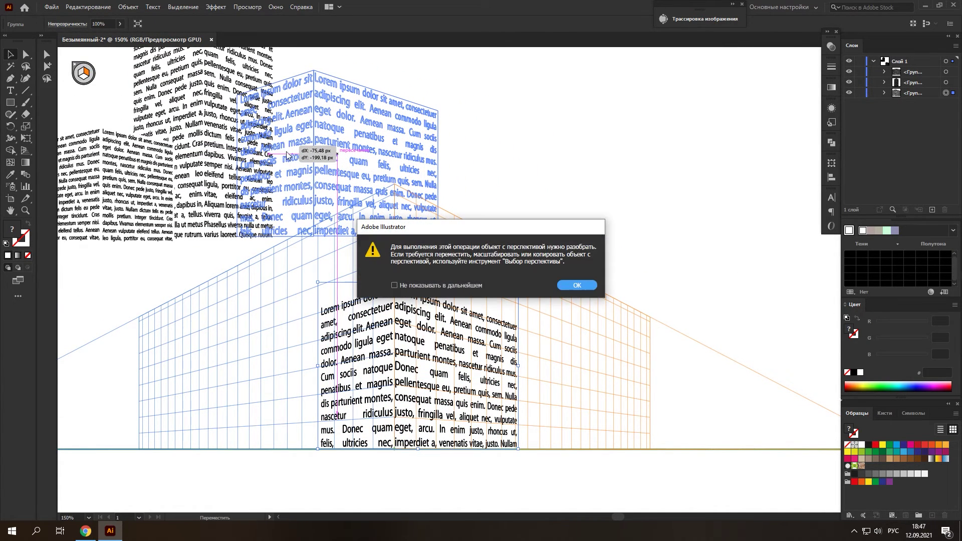
left_click(578, 286)
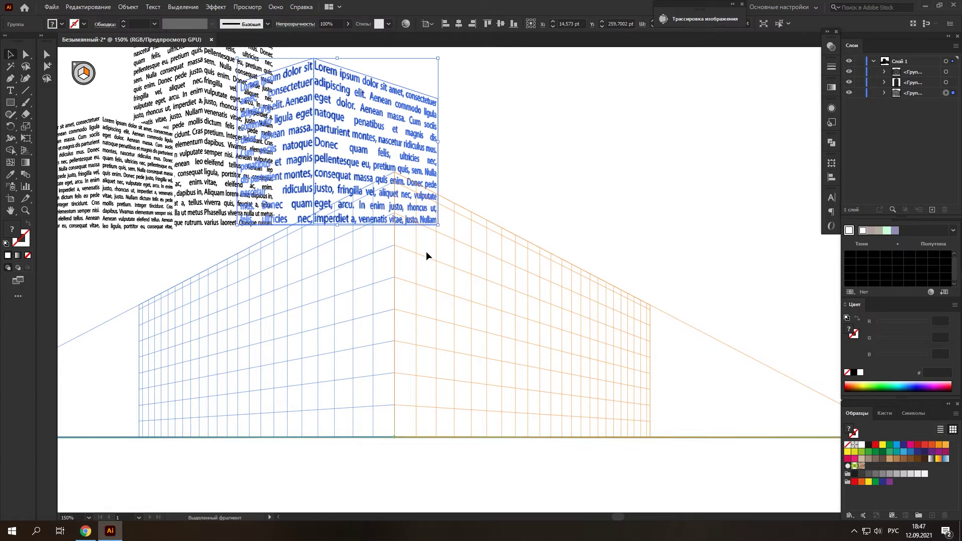
scroll(426, 262, "up", 1)
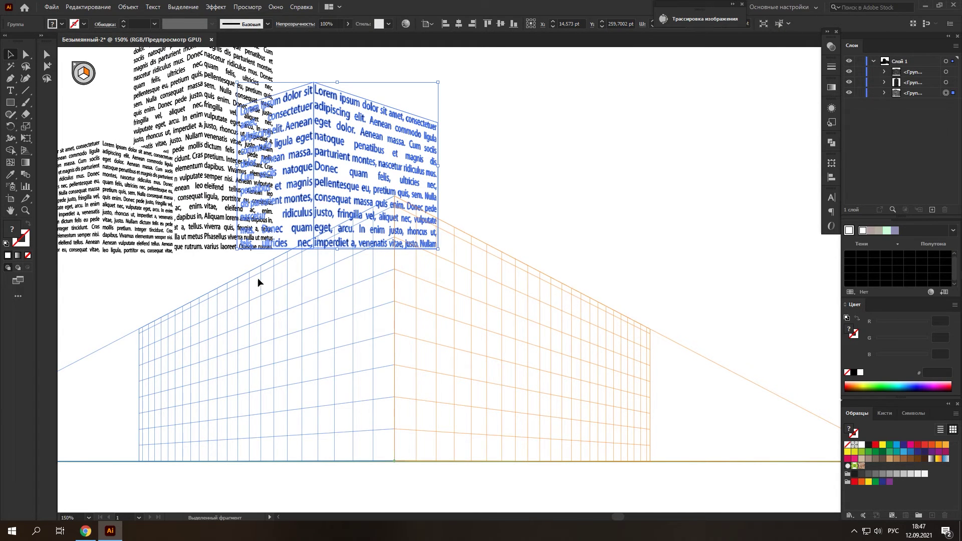
left_click(100, 94)
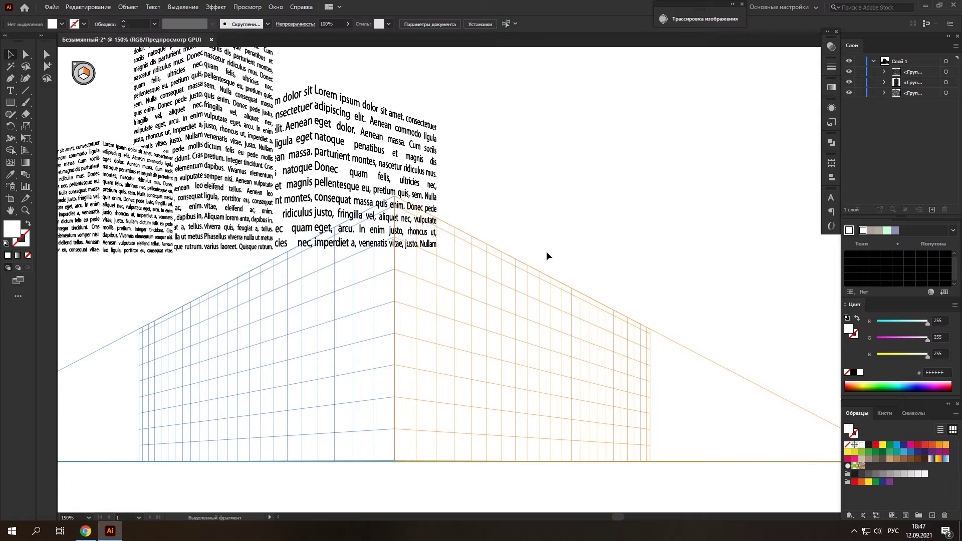
left_click(28, 152)
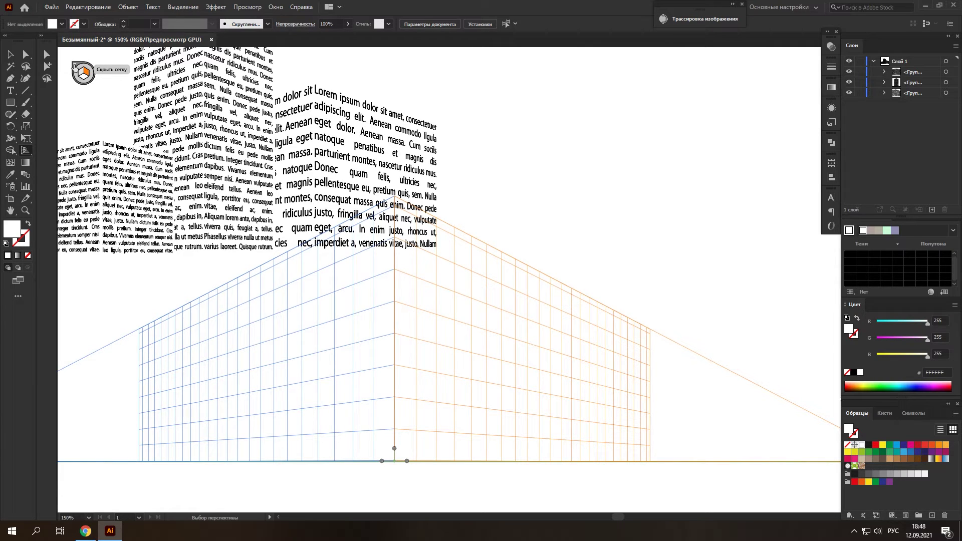
- Hide the perspective grid, centre the skyline in view, and return to the Selection tool
left_click(74, 64)
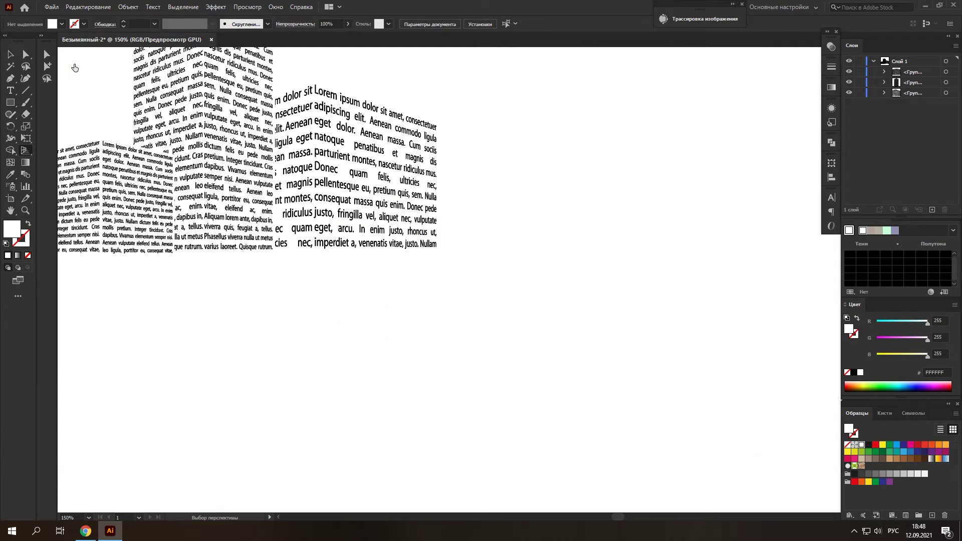
left_click_drag(317, 191, 401, 203)
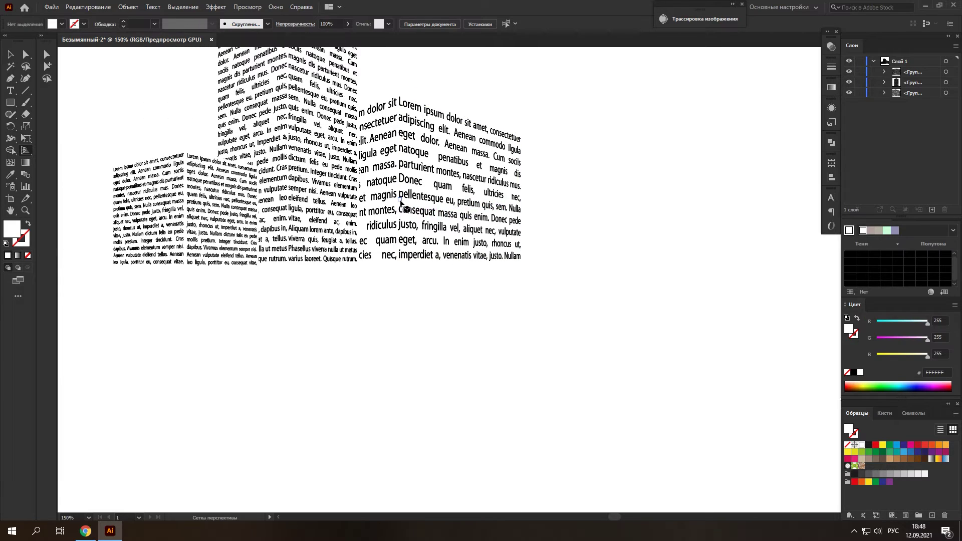
scroll(403, 207, "up", 3)
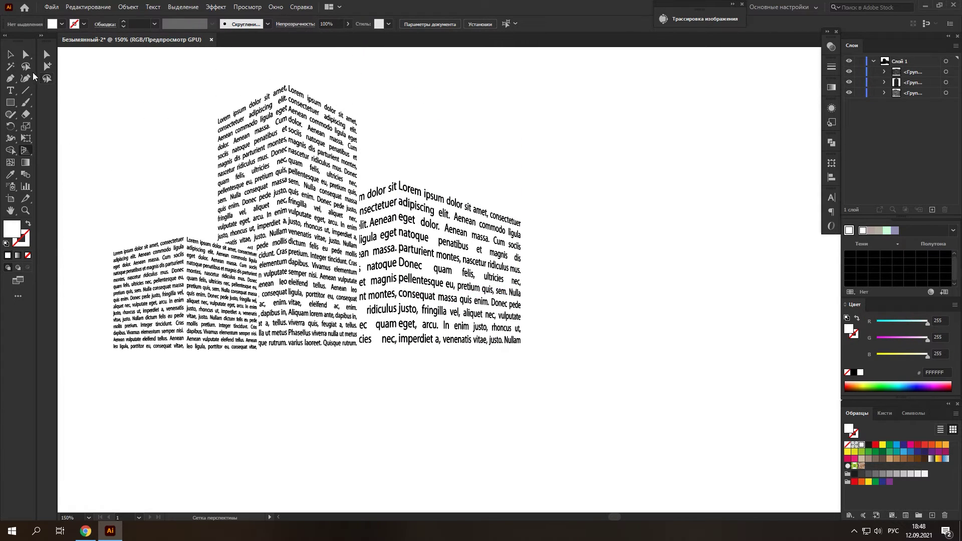
left_click(12, 54)
scroll(405, 264, "left", 2)
- Restack the right front building's group above the tall tower in the Layers panel
scroll(351, 226, "up", 2)
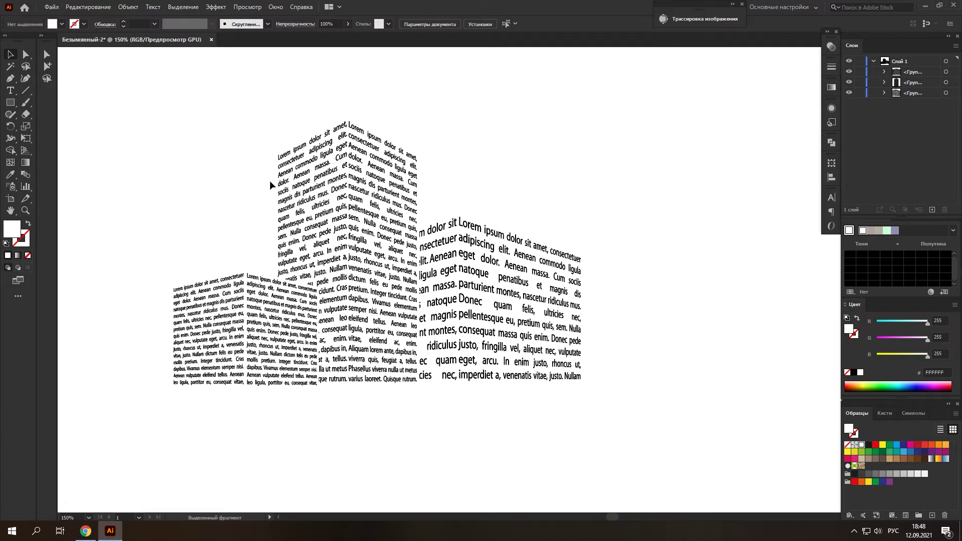
left_click(493, 276)
left_click(516, 190)
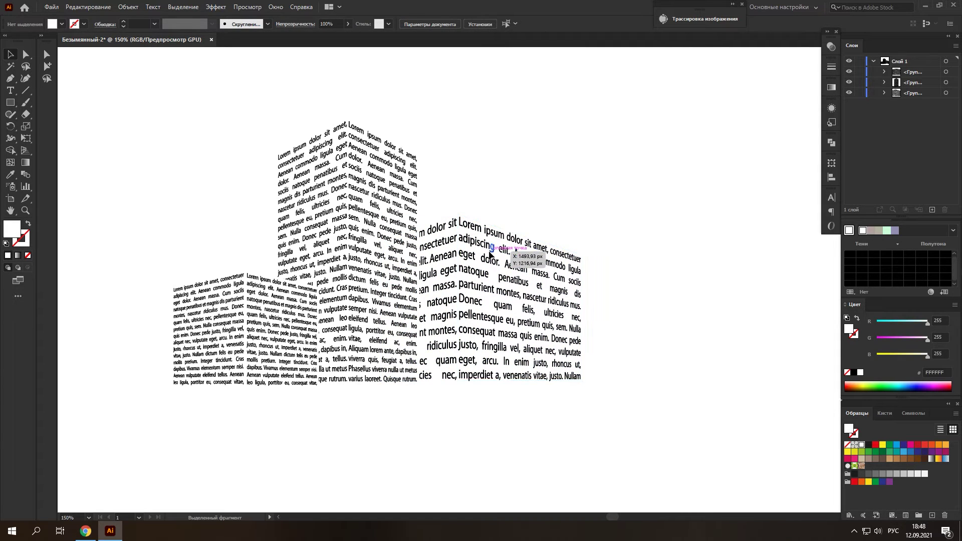
left_click(506, 253)
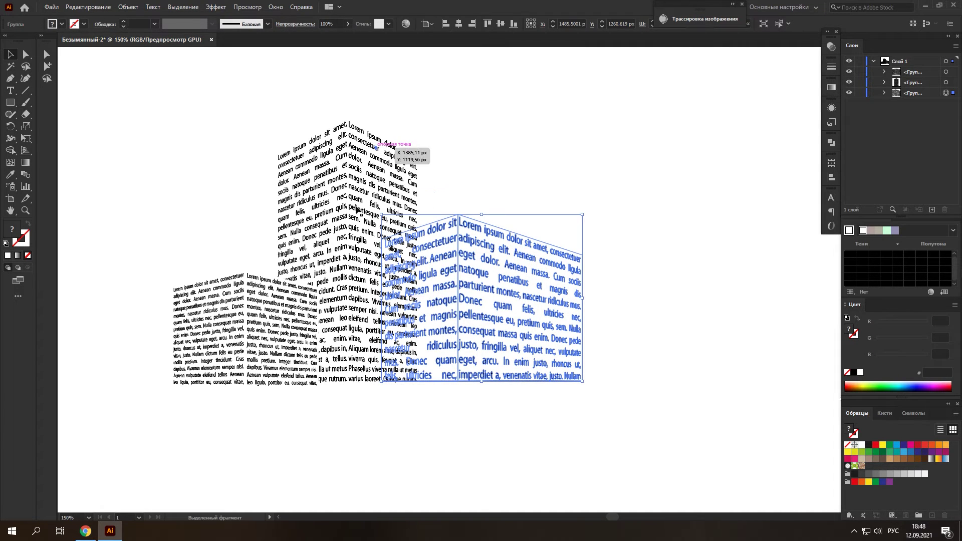
left_click(515, 180)
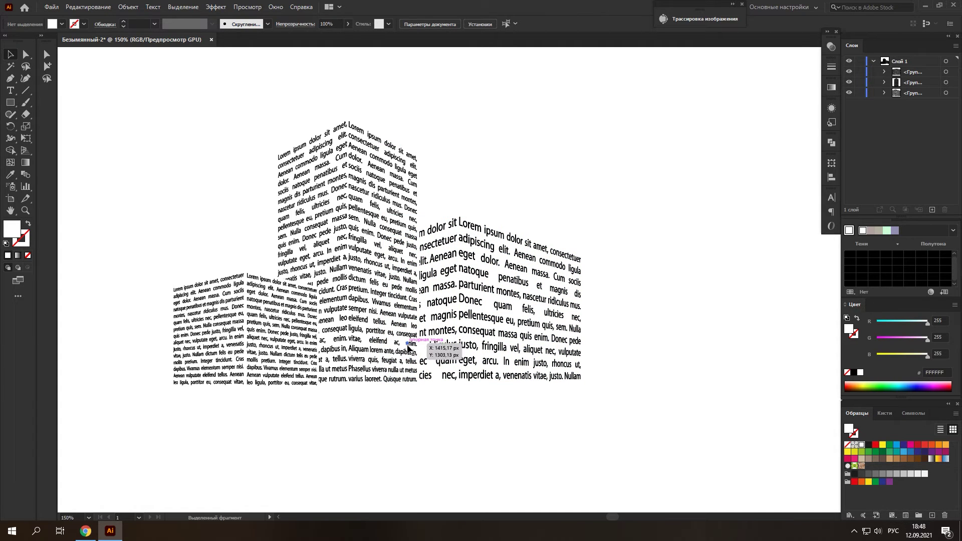
left_click(473, 343)
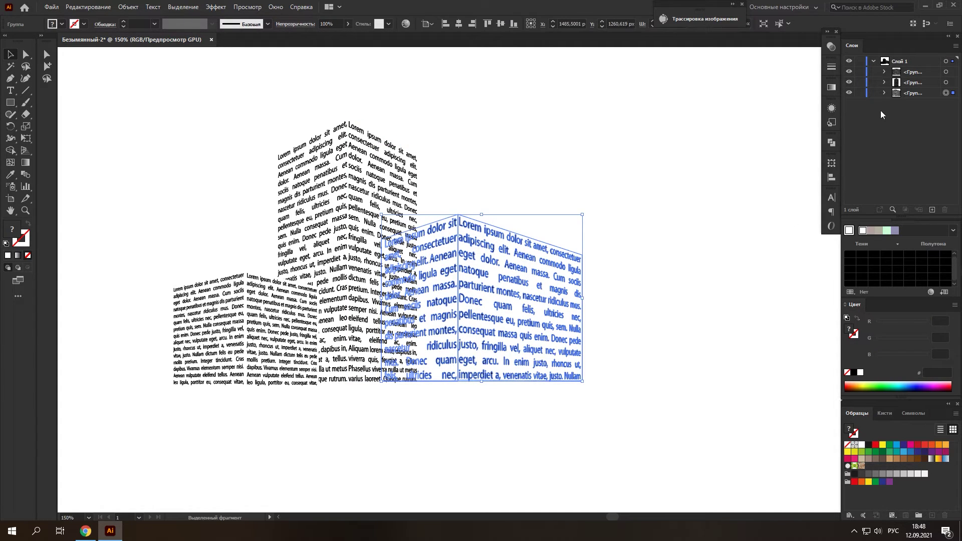
left_click(894, 94)
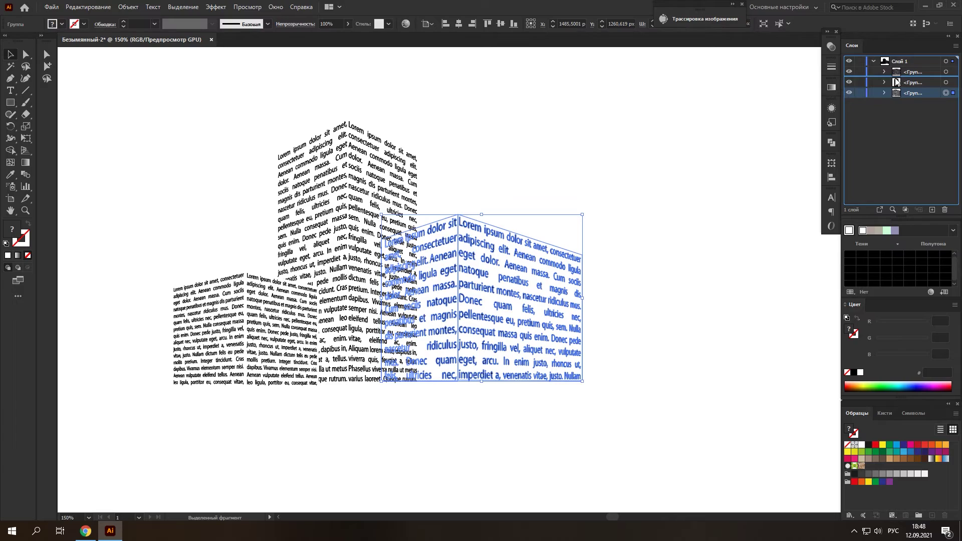
left_click_drag(910, 82, 855, 101)
left_click(687, 218)
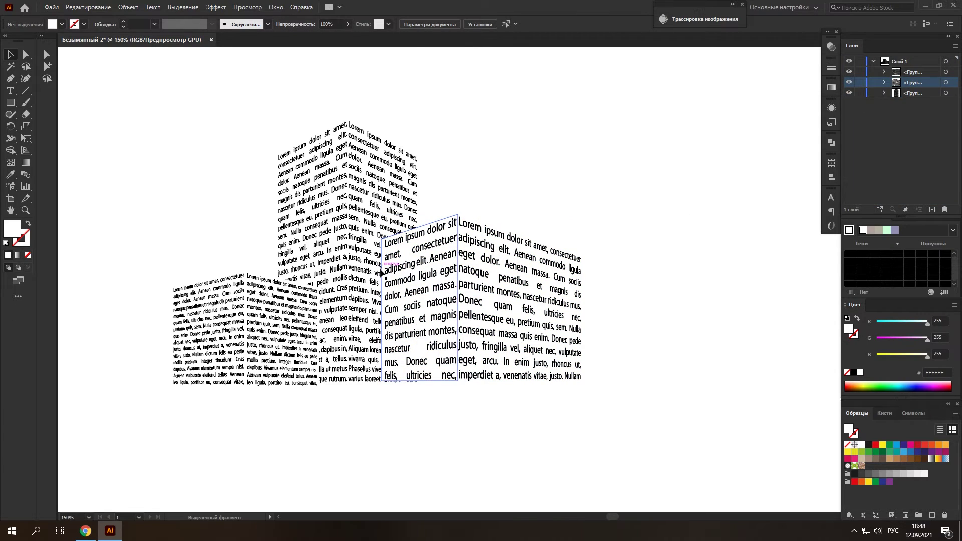
- At higher zoom, nudge the left and right buildings slightly into alignment, then zoom back out
scroll(328, 384, "up", 2)
left_click_drag(260, 333, 259, 331)
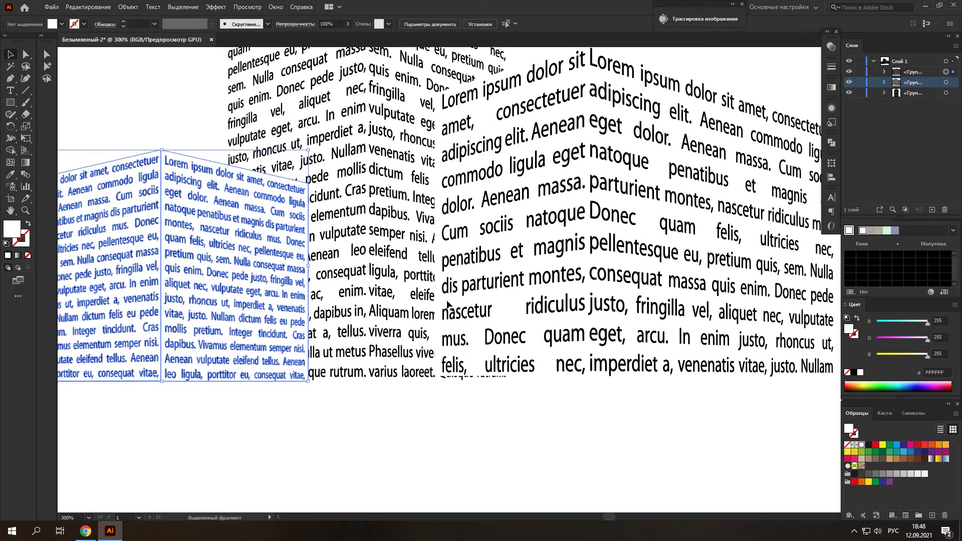
left_click_drag(533, 310, 527, 318)
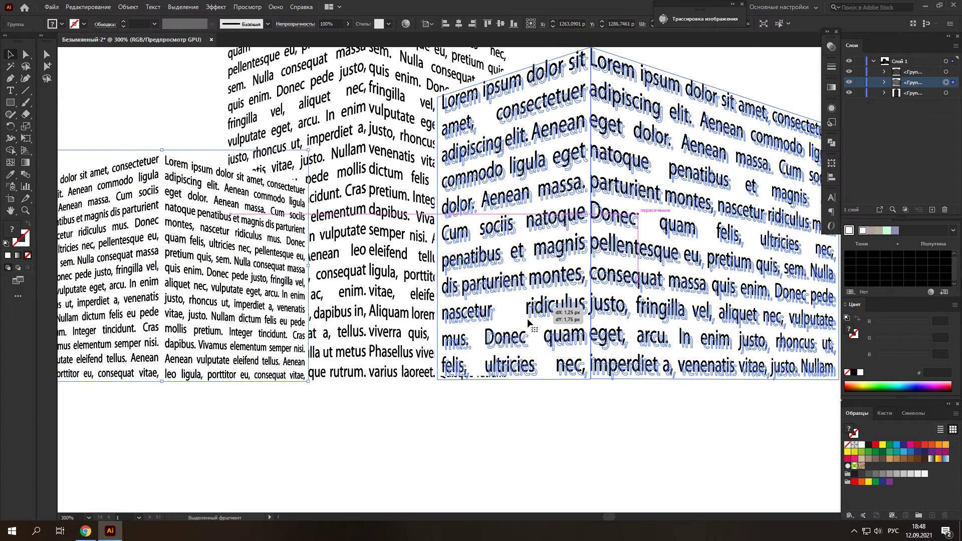
left_click(417, 403)
scroll(433, 373, "down", 2)
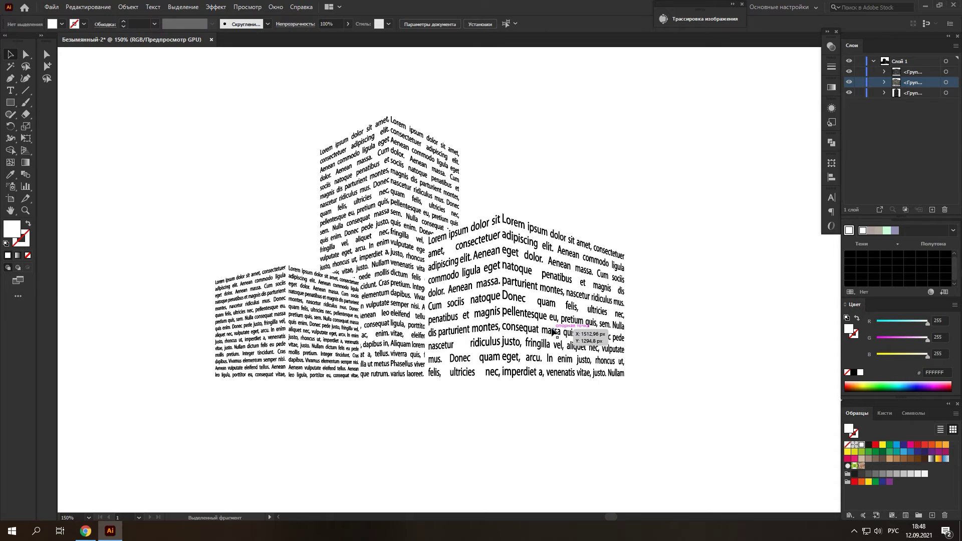
left_click(404, 209)
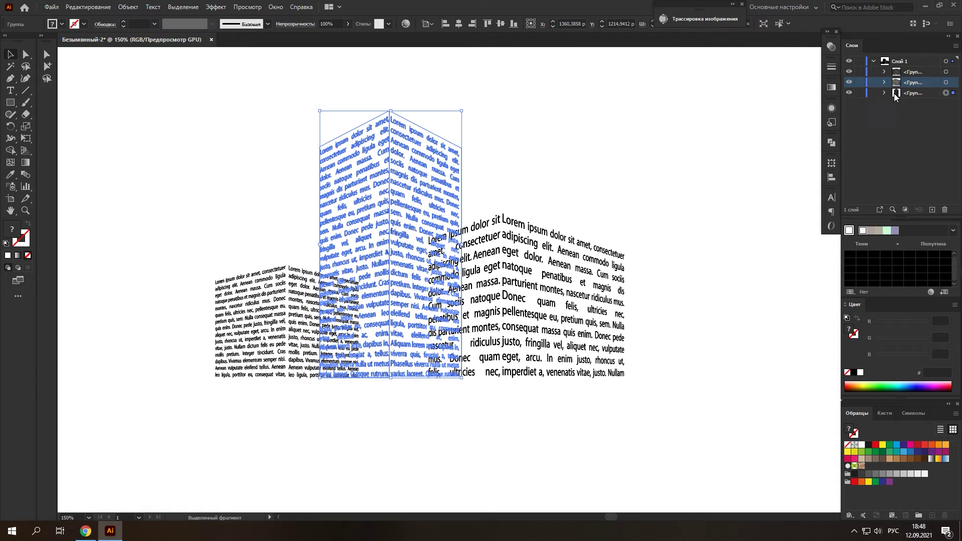
- Move the tall tower group to the top of Layers, then the right building group above it
left_click_drag(894, 93, 901, 82)
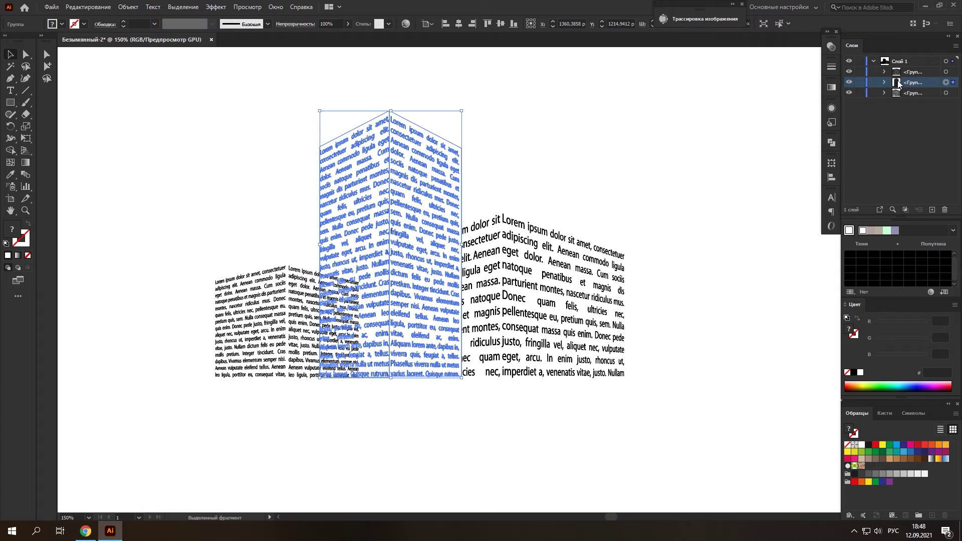
left_click_drag(898, 83, 901, 67)
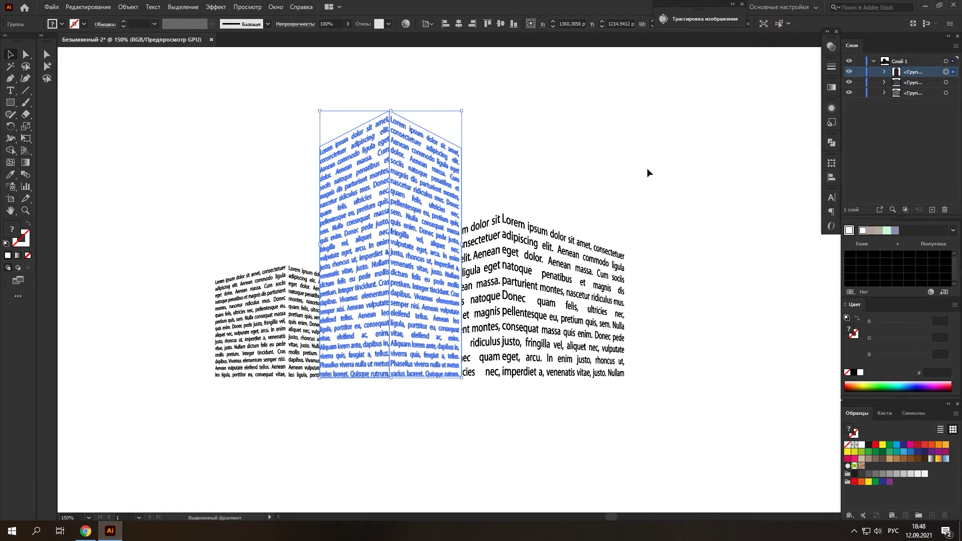
left_click(549, 200)
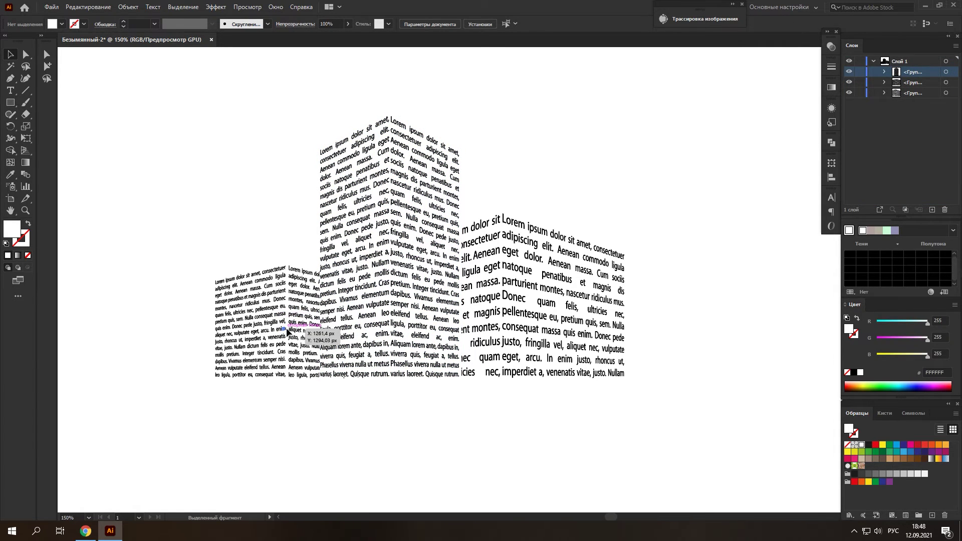
left_click(490, 260)
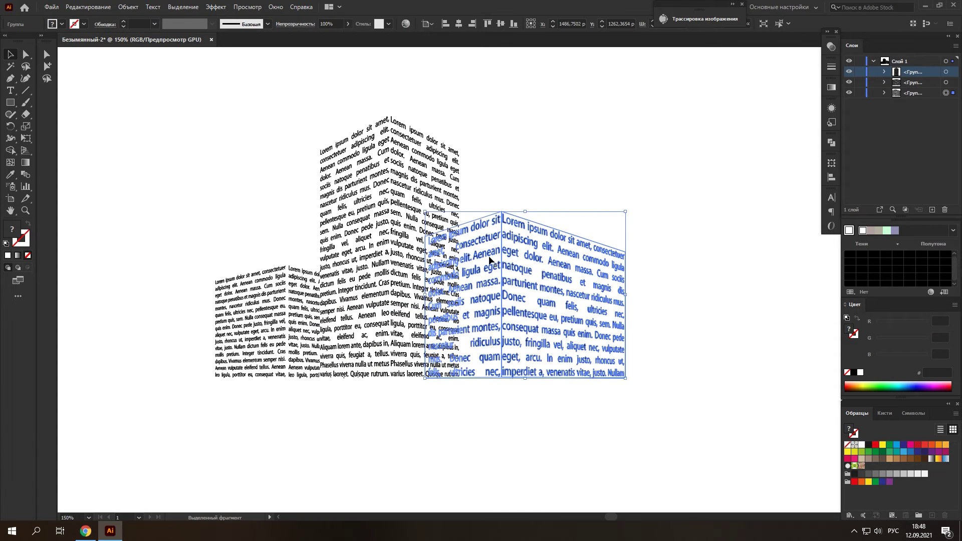
left_click_drag(899, 92, 902, 77)
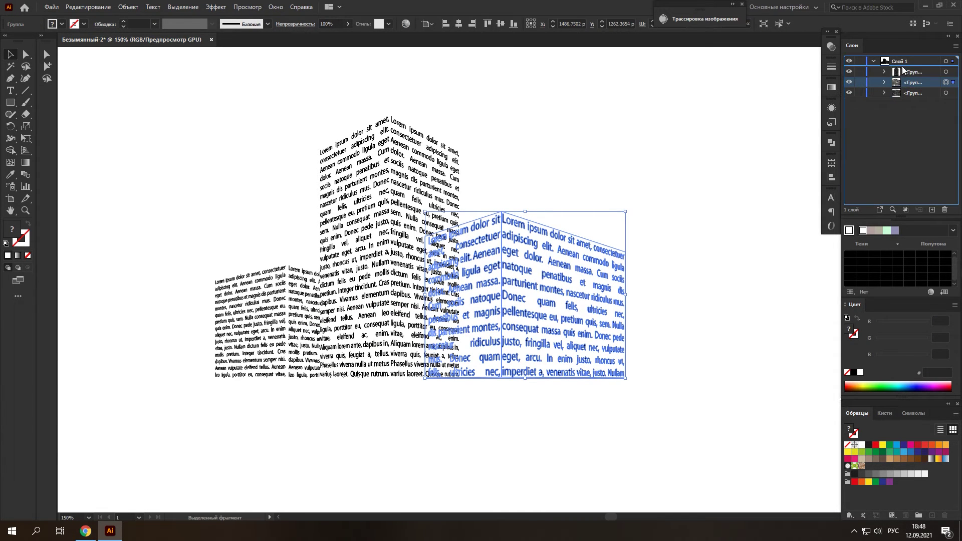
left_click(701, 174)
- Zoom in and pan around to check how the left, tower and right buildings overlap
scroll(312, 372, "up", 1)
scroll(312, 372, "up", 2)
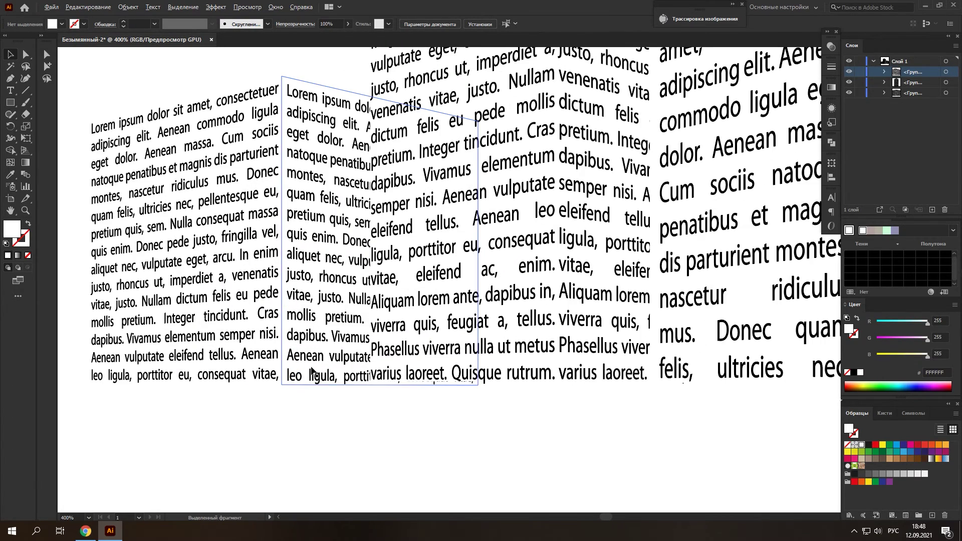
left_click(312, 372)
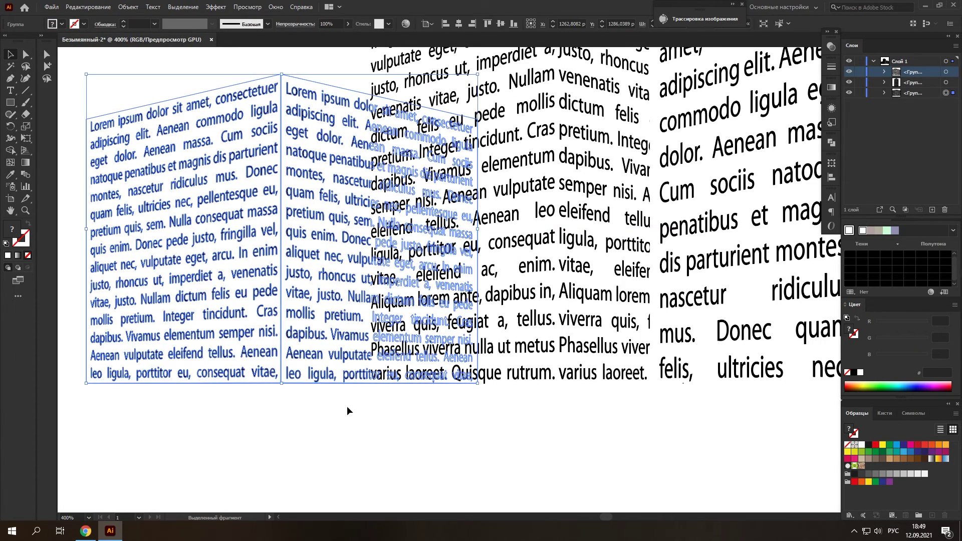
left_click(347, 406)
scroll(366, 387, "down", 2)
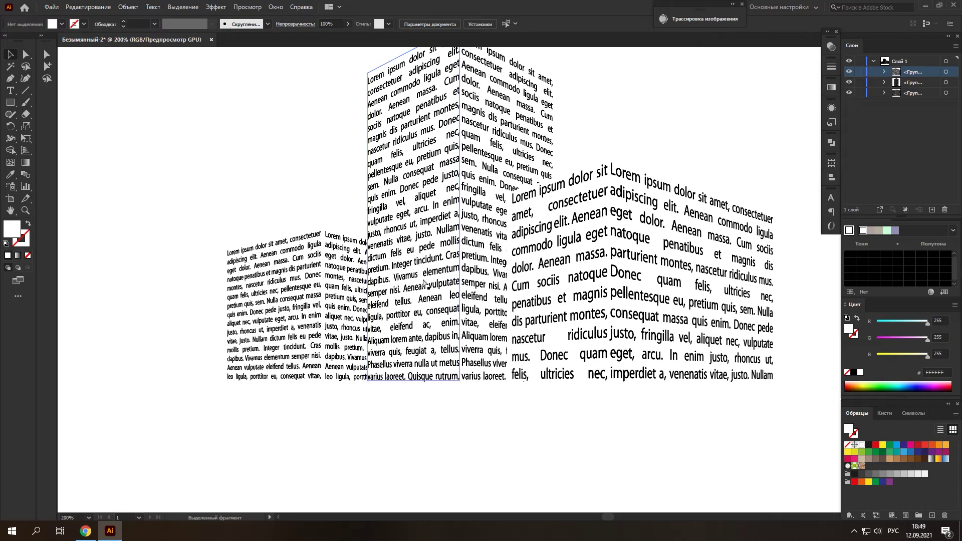
scroll(424, 284, "right", 3)
scroll(423, 284, "up", 1)
scroll(424, 284, "up", 2)
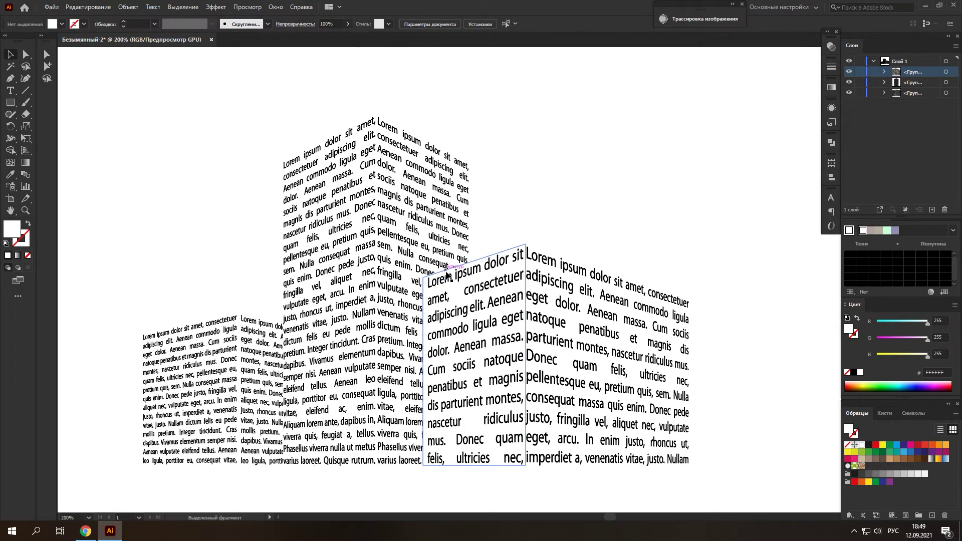
scroll(449, 275, "down", 1)
scroll(451, 275, "left", 1)
scroll(450, 274, "left", 2)
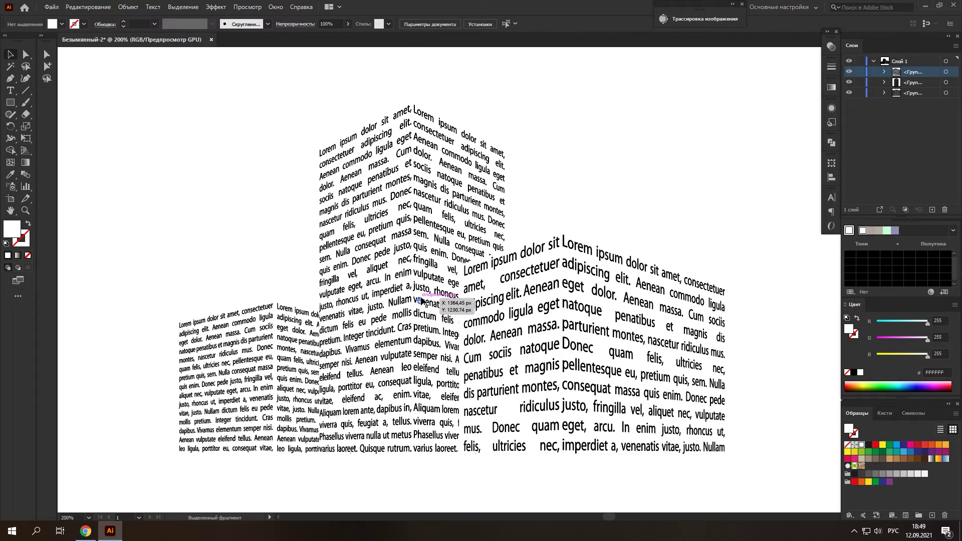
- Expand all three building groups and their face sub-groups in Layers, targeting the right building's side face
left_click(884, 92)
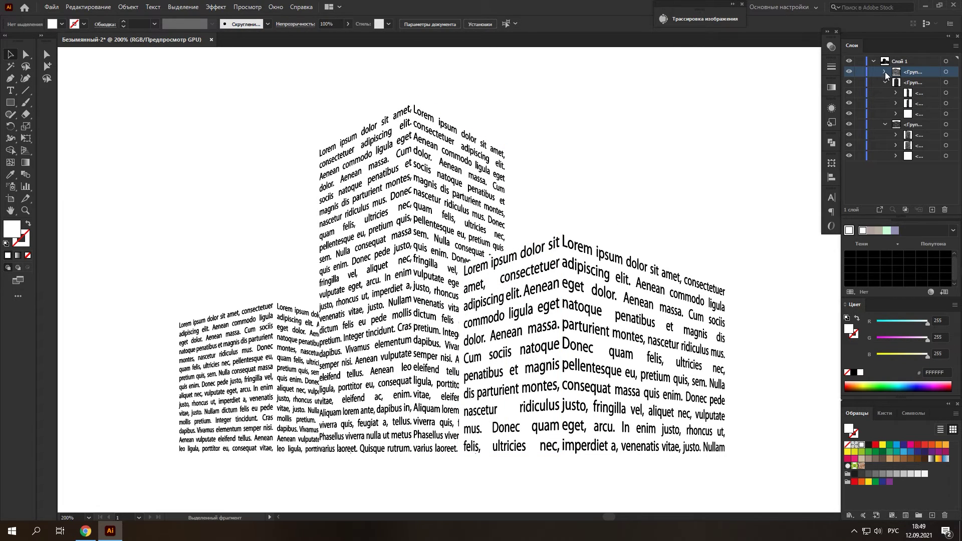
left_click(884, 72)
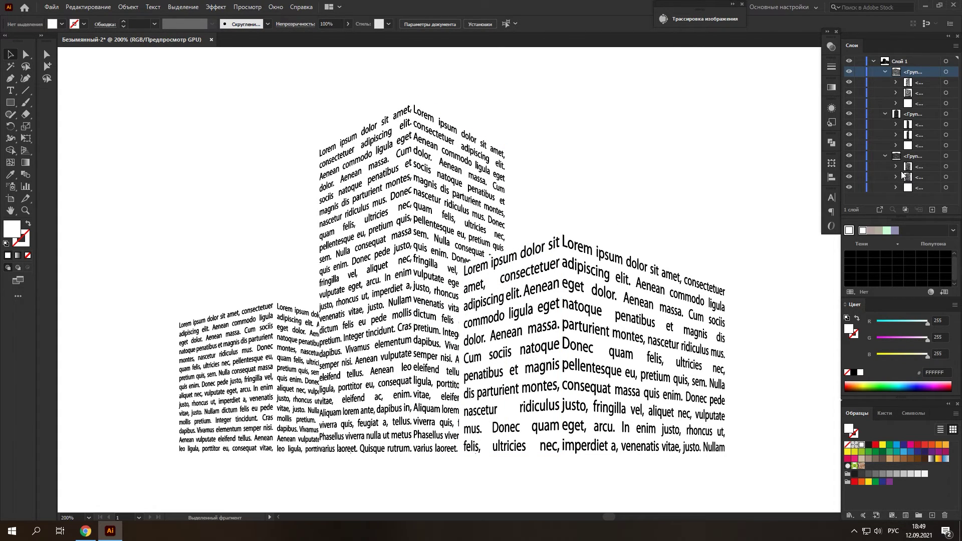
left_click(897, 104)
left_click(896, 167)
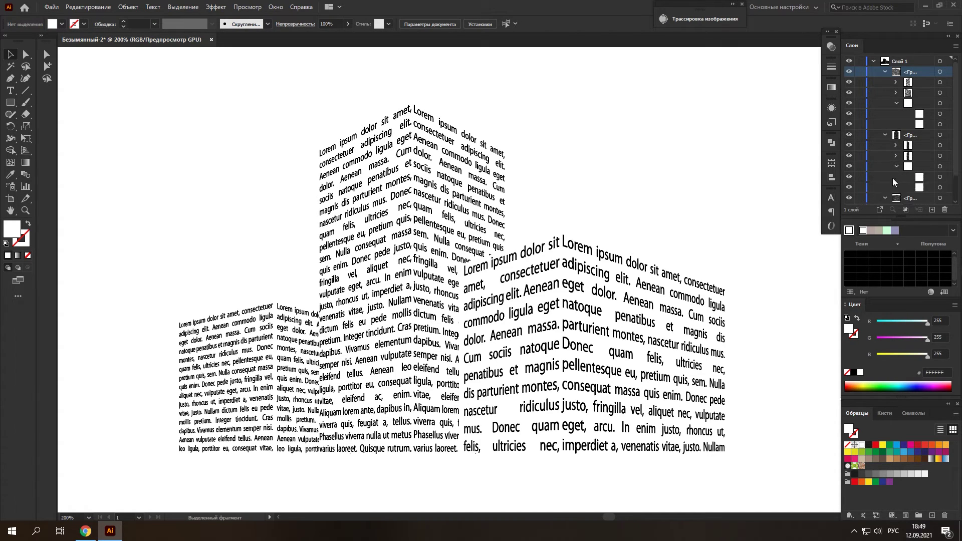
scroll(896, 181, "down", 3)
left_click(896, 199)
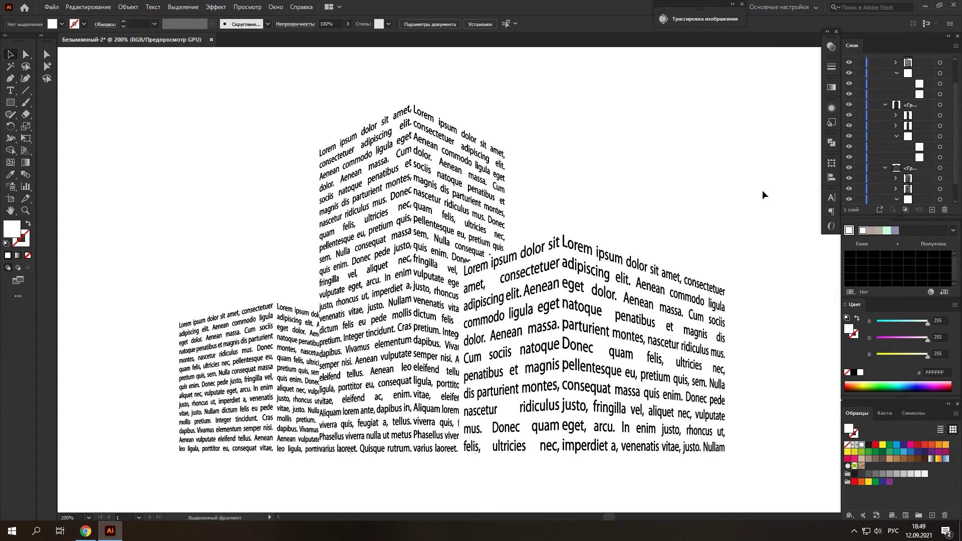
left_click(941, 83)
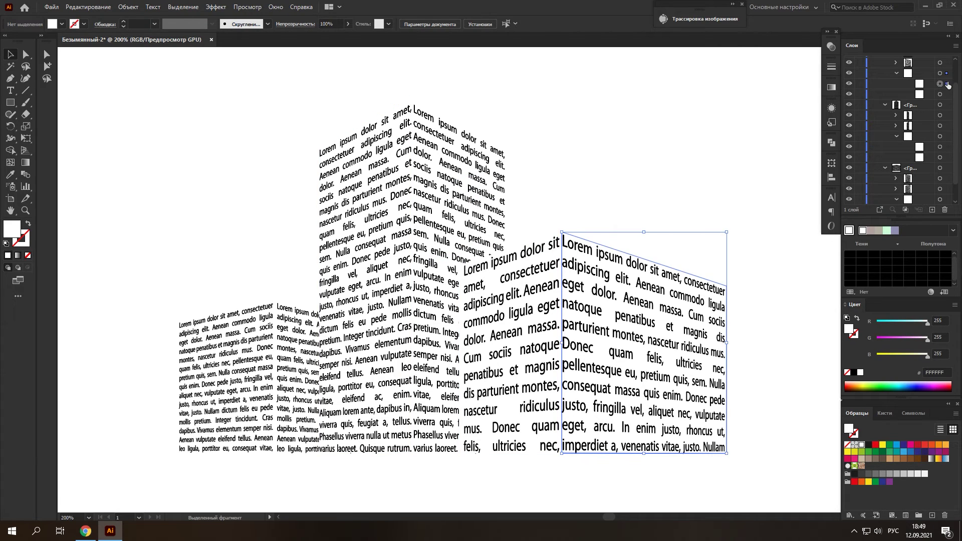
- Select the three buildings' side faces and fill them with gray, trying shades up to C6C6C6
left_click(945, 146, "shift")
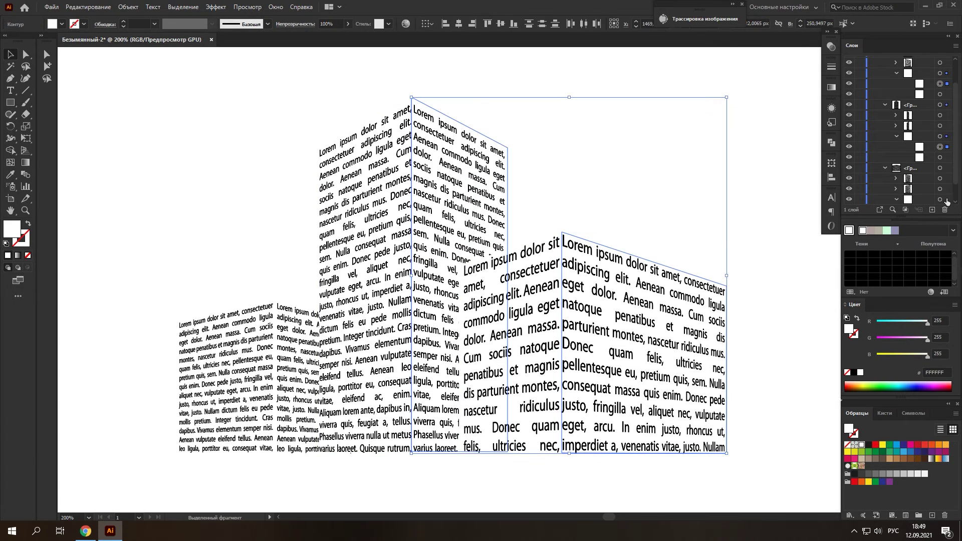
left_click(948, 201, "shift")
scroll(948, 201, "down", 1)
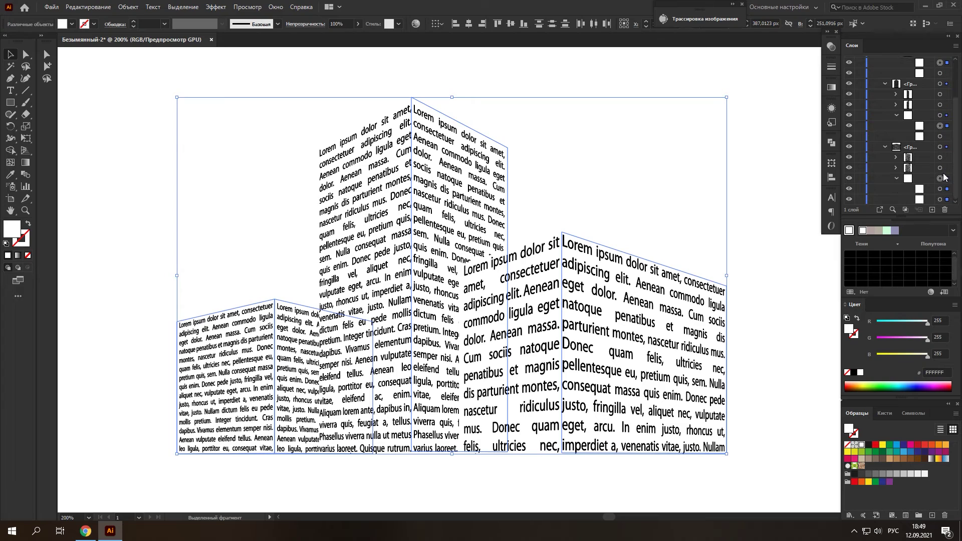
left_click(947, 181, "shift")
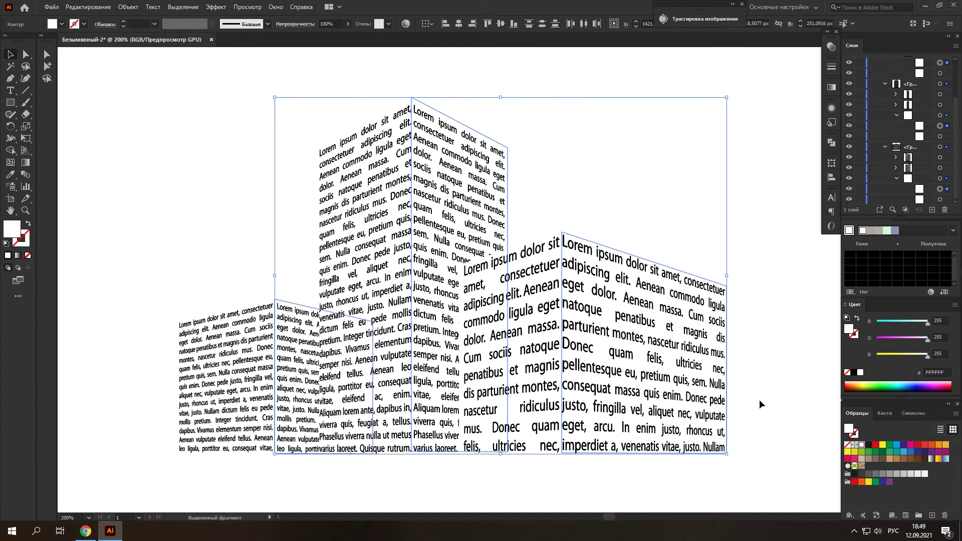
left_click(891, 474)
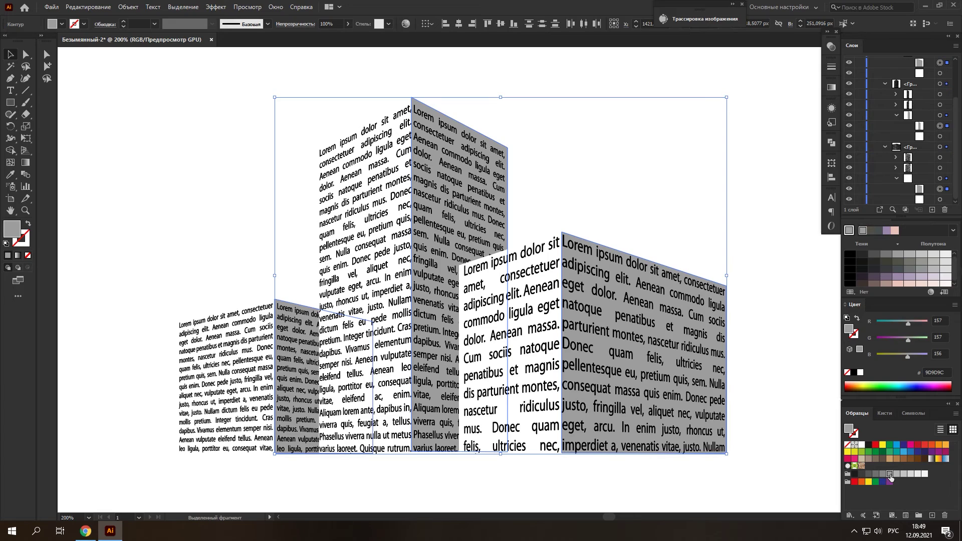
left_click(898, 474)
left_click(904, 474)
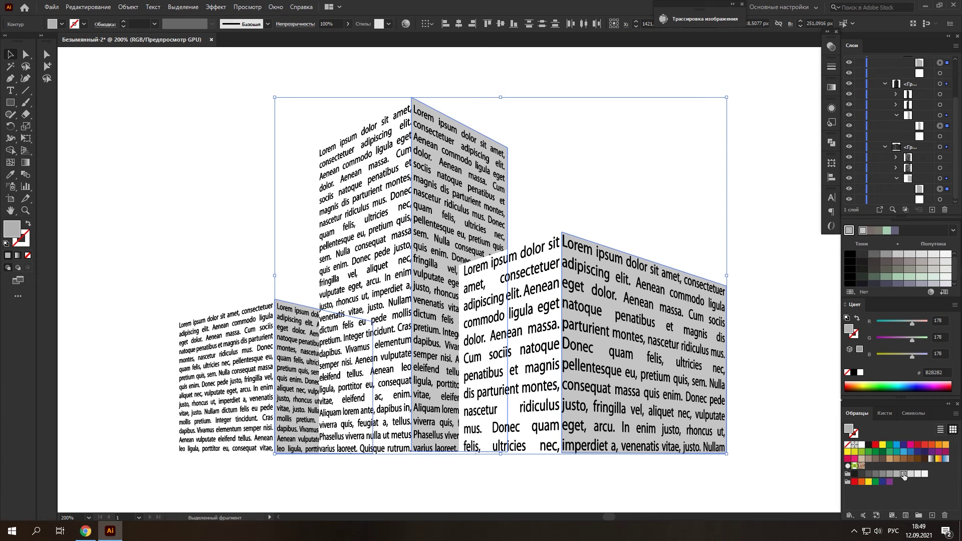
left_click(772, 323)
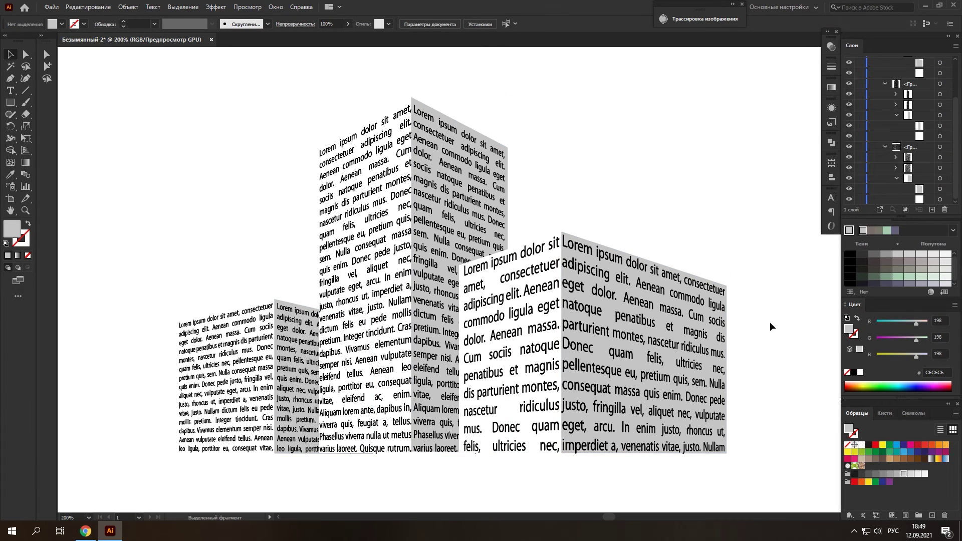
- Undo the last change and settle the side faces on light gray DADADA
scroll(770, 322, "right", 2)
key("ctrl+z")
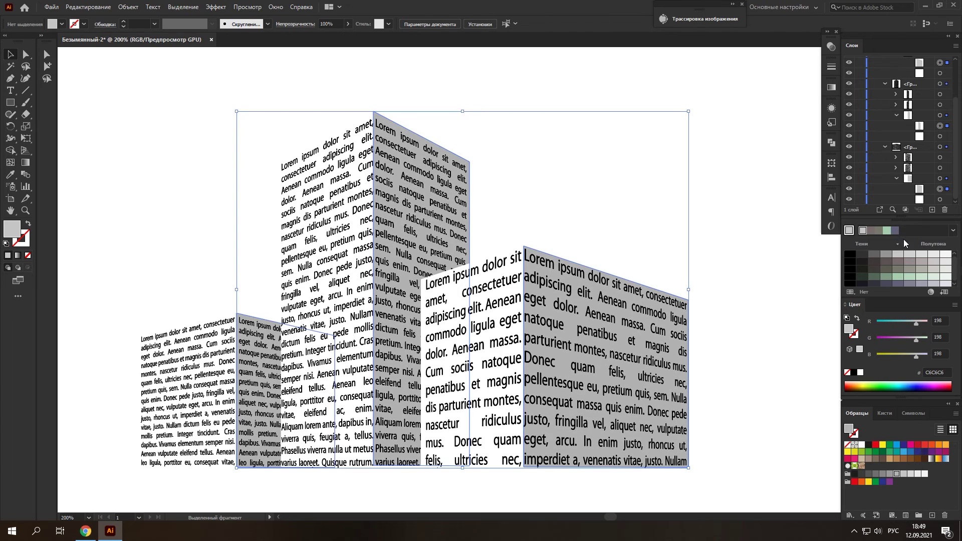
left_click(904, 475)
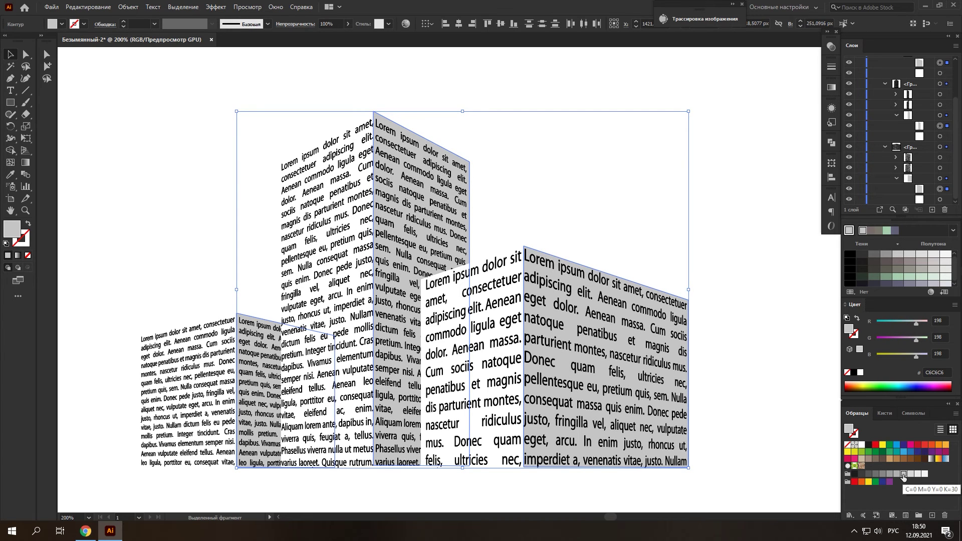
left_click(909, 475)
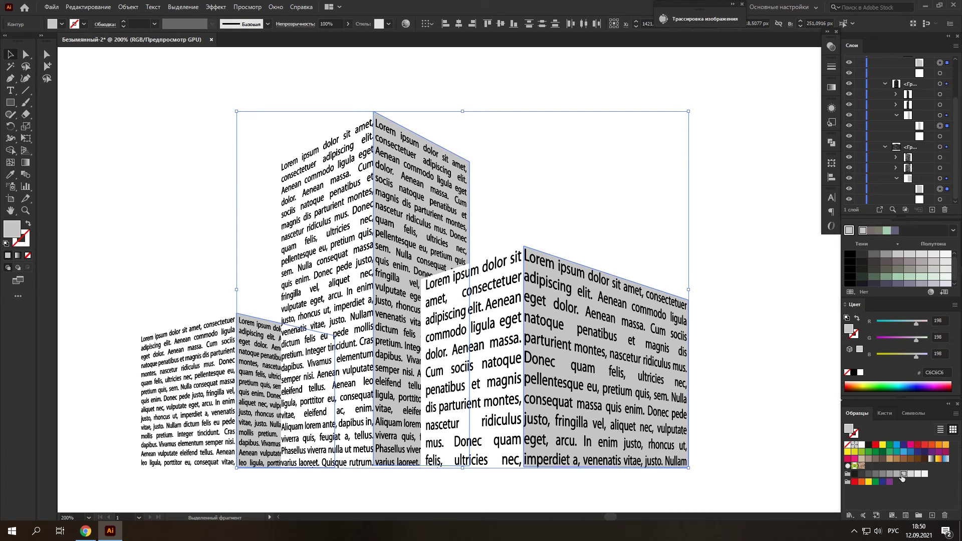
left_click(911, 475)
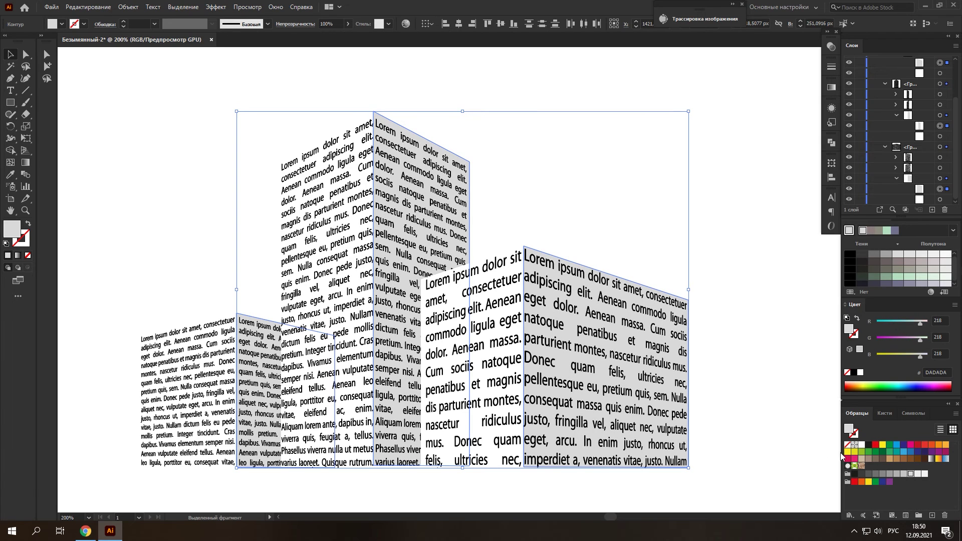
left_click(766, 417)
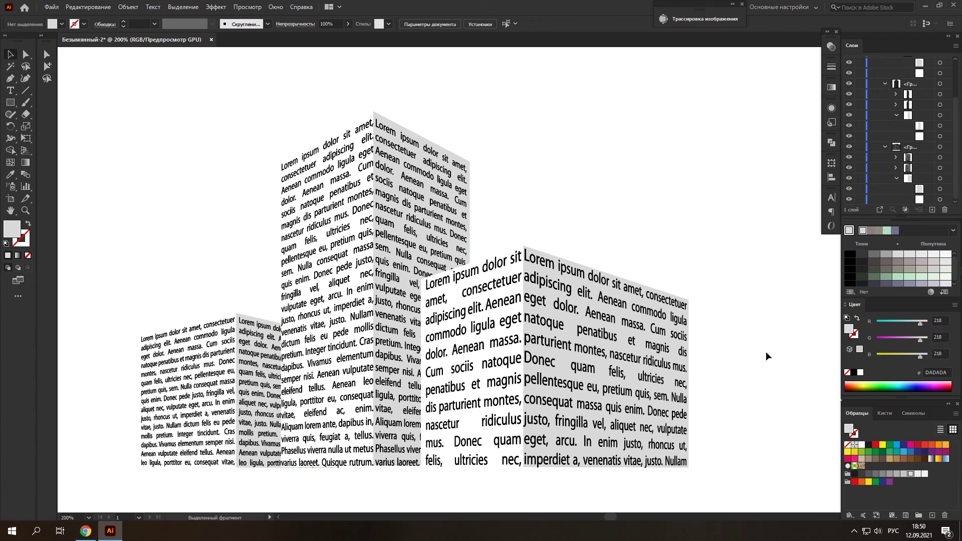